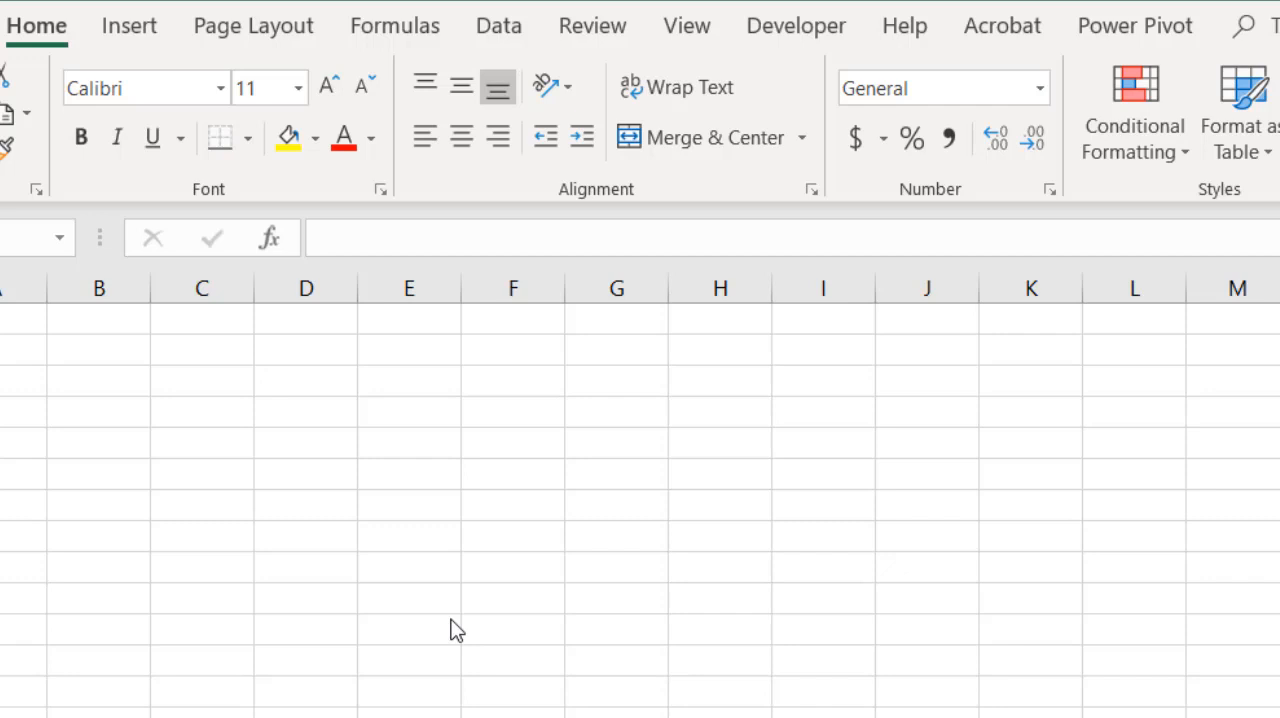
- Enter google in cell C7 and fb in cell C8, and convert both cells to the Stocks data type
click(498, 27)
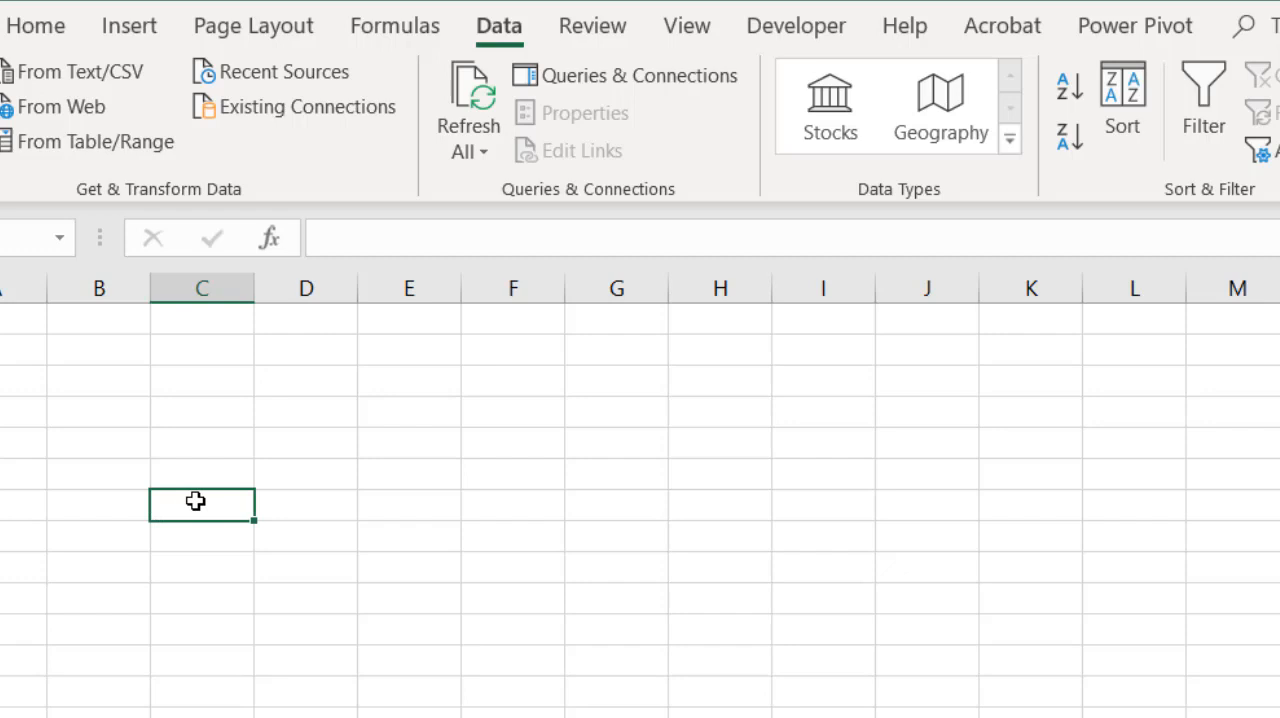
text(googl)
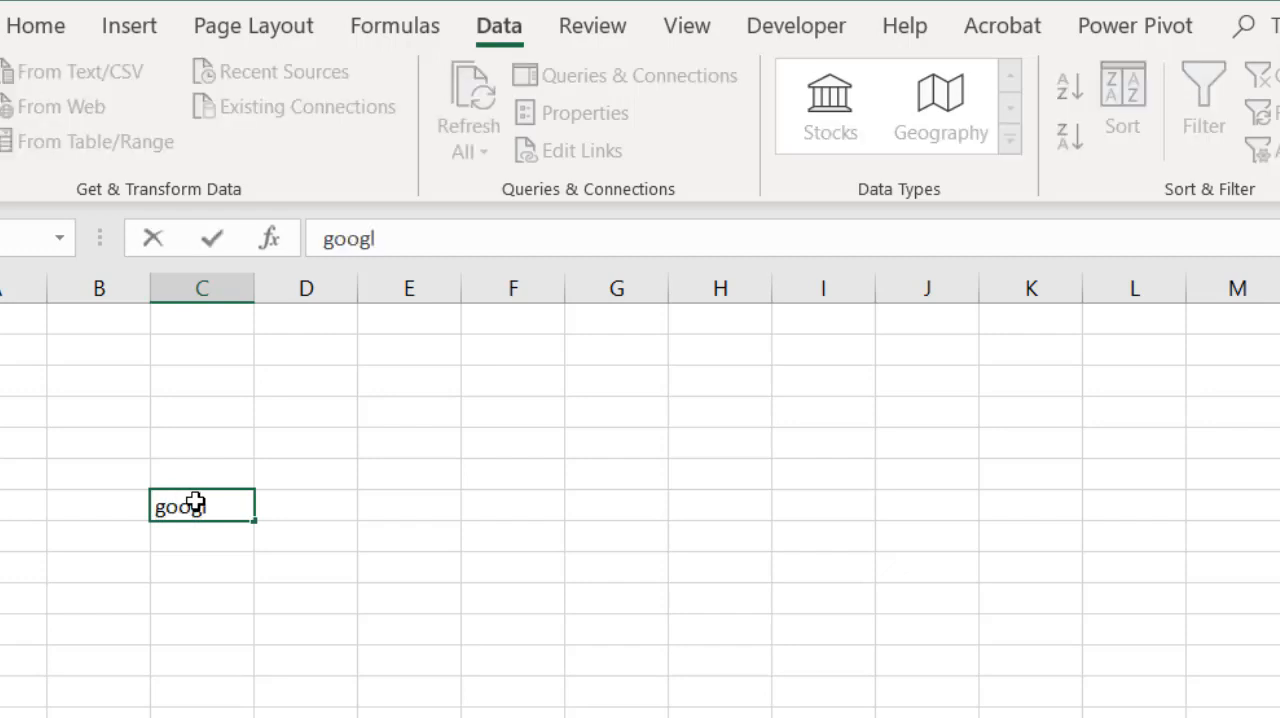
text(e)
key(Return)
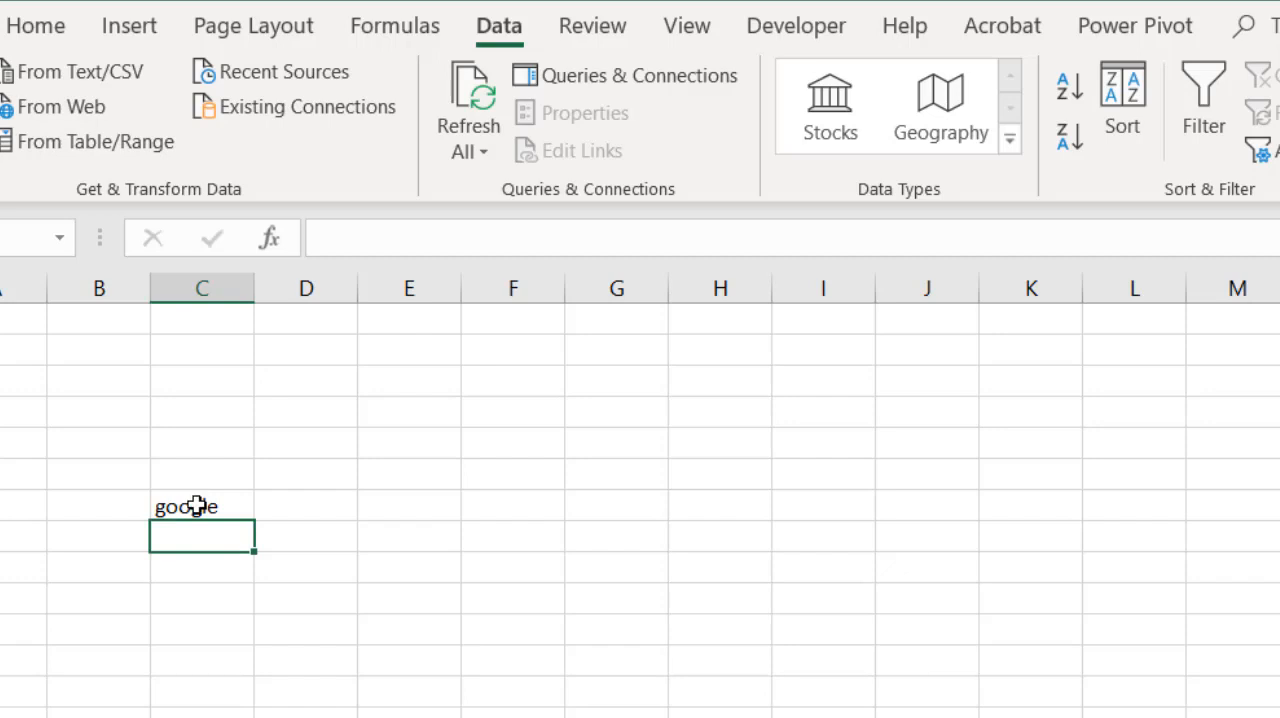
text(fac)
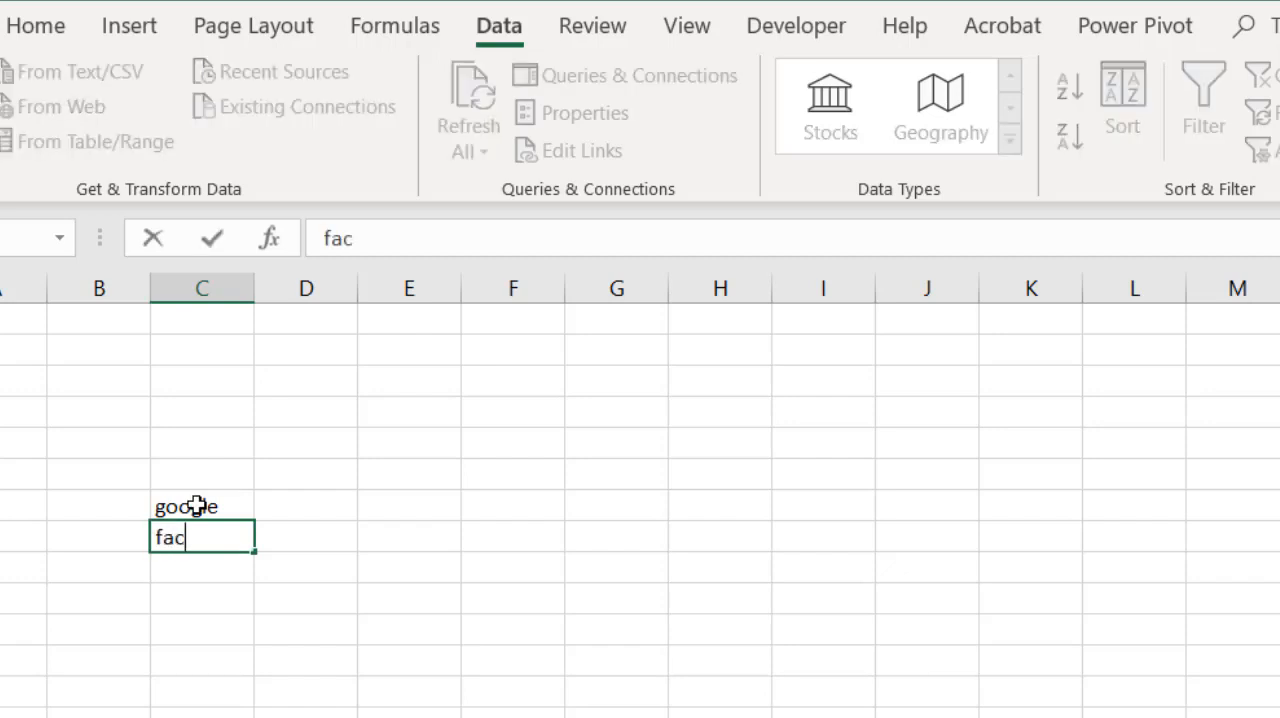
text(b)
key(BackSpace)
key(BackSpace)
key(BackSpace)
key(BackSpace)
text(fb)
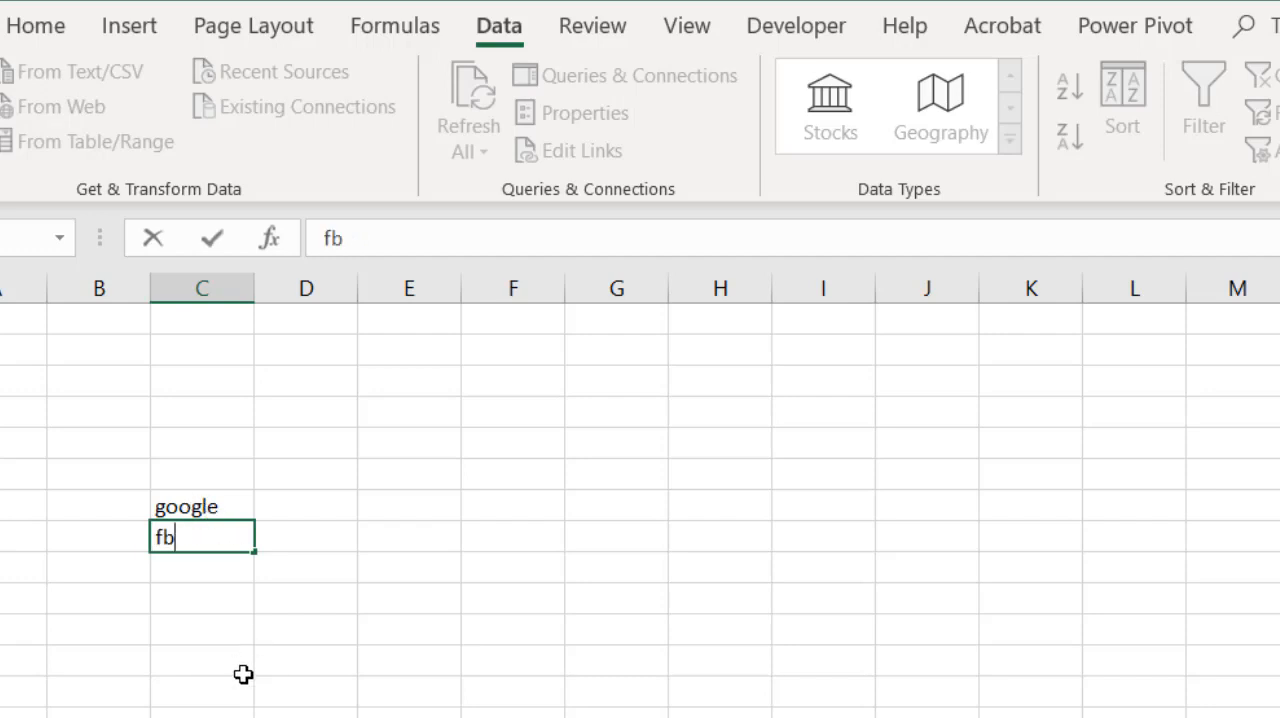
key(Return)
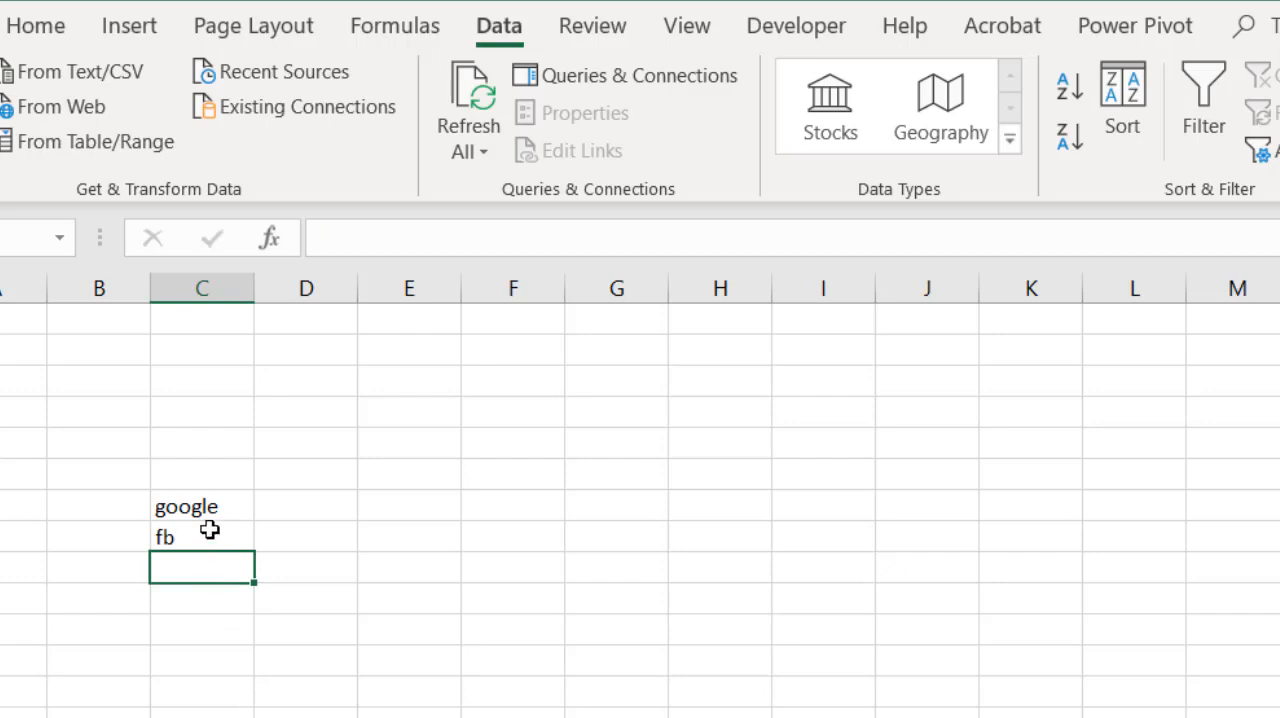
drag(205, 521, 200, 537)
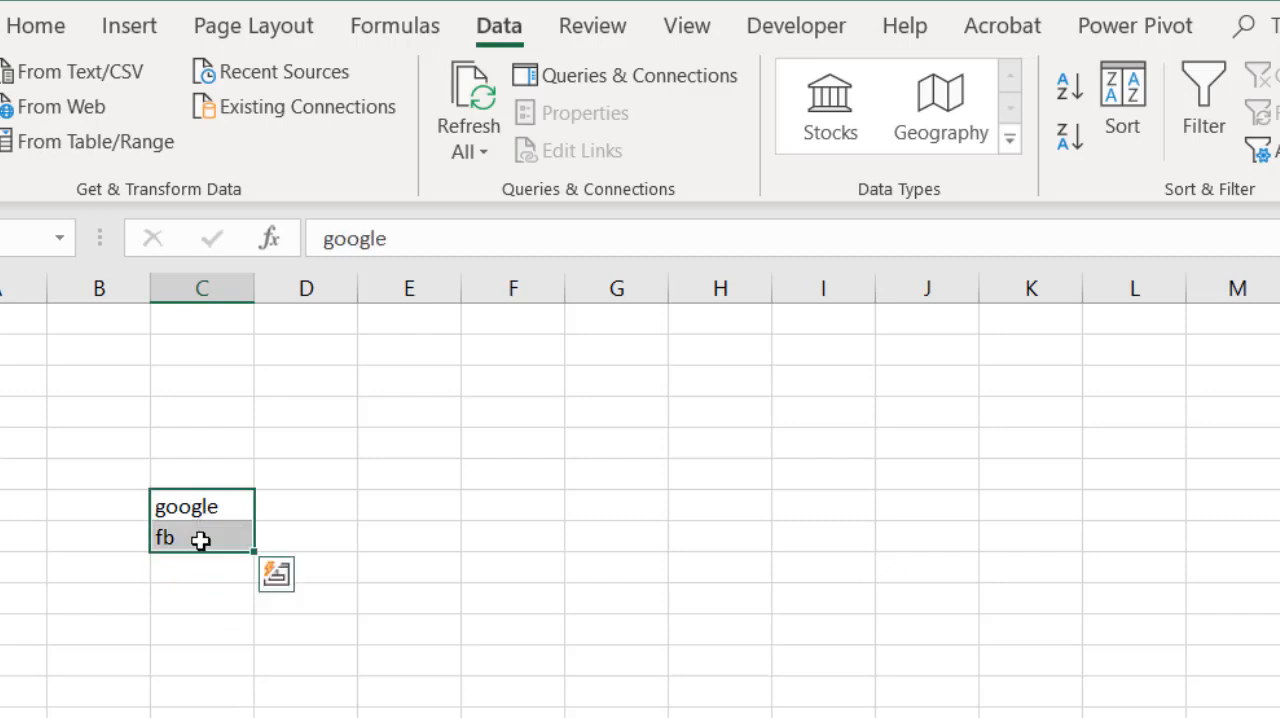
click(828, 100)
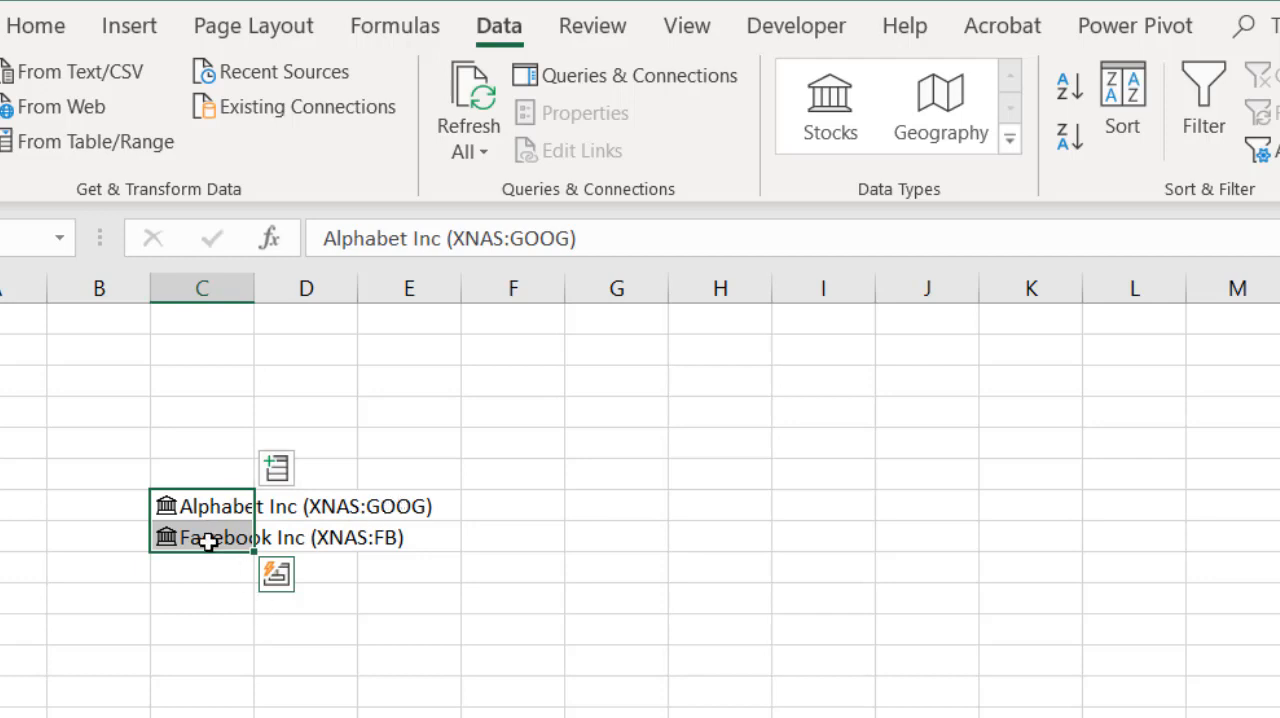
- Extract the Price field from the Alphabet stock's data card into cell D7, and autofit column D
click(166, 508)
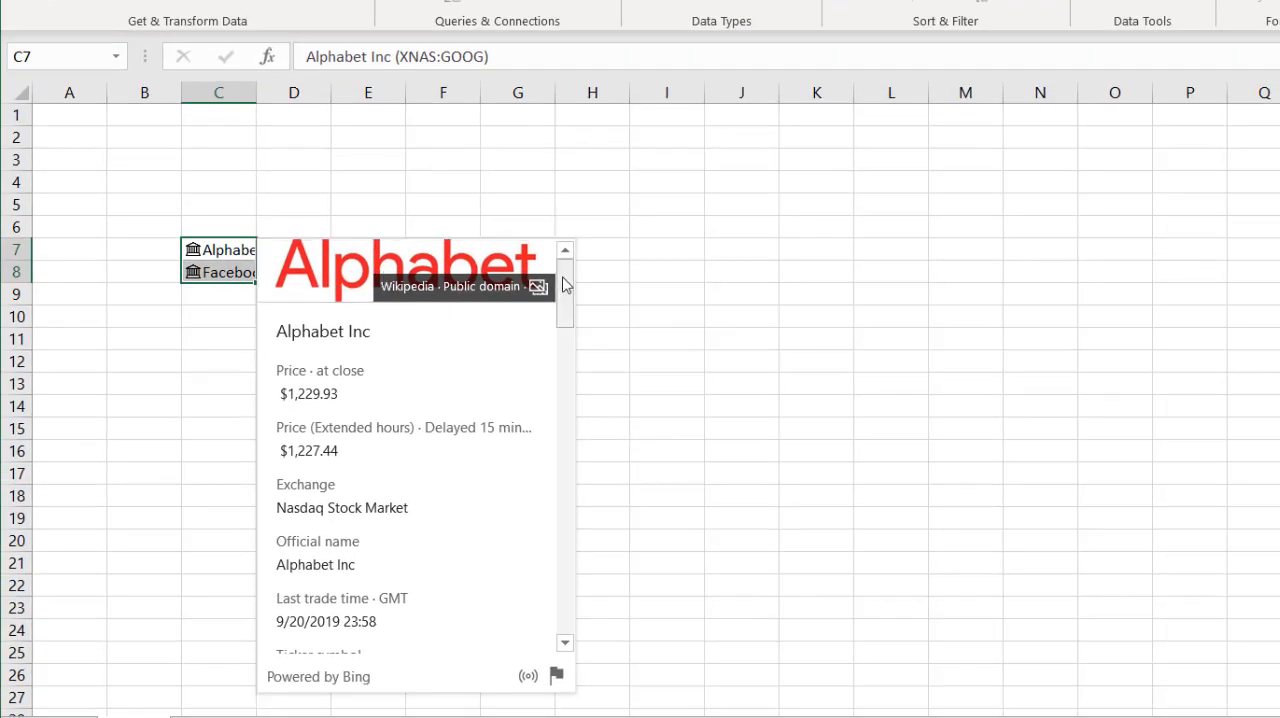
drag(563, 286, 561, 346)
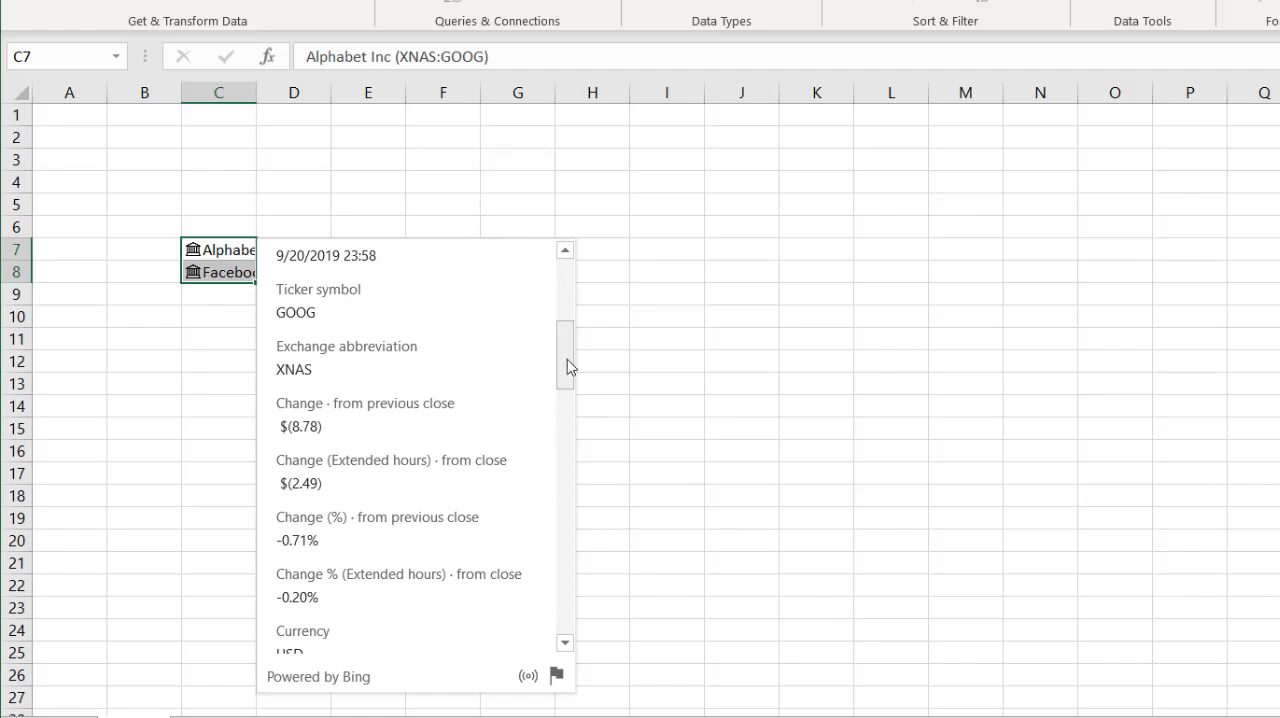
drag(569, 366, 575, 297)
mouse_move(446, 300)
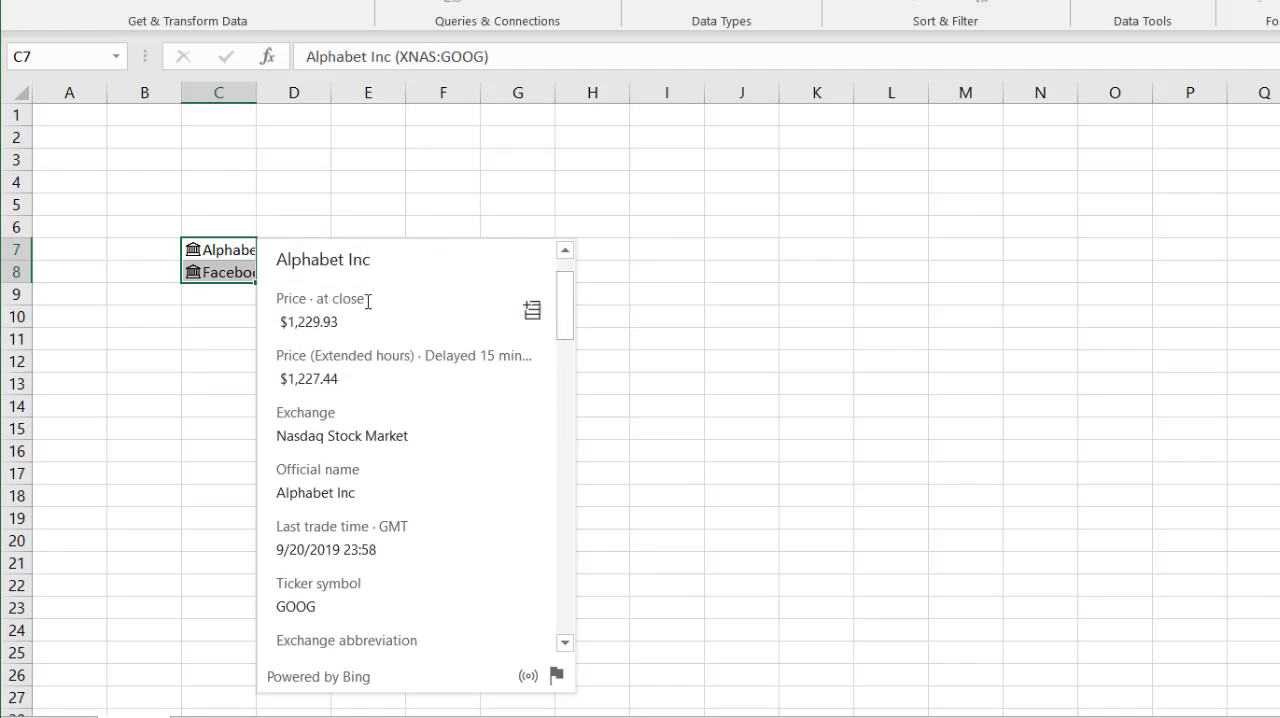
click(532, 318)
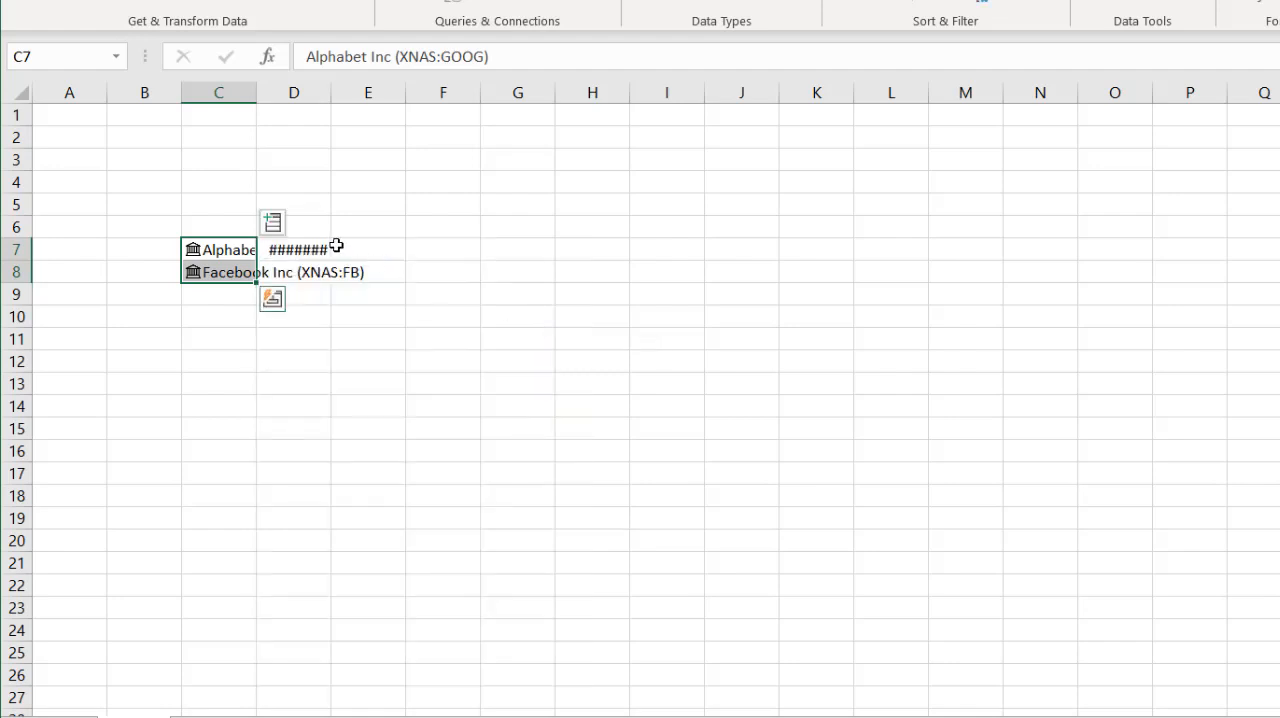
double_click(330, 93)
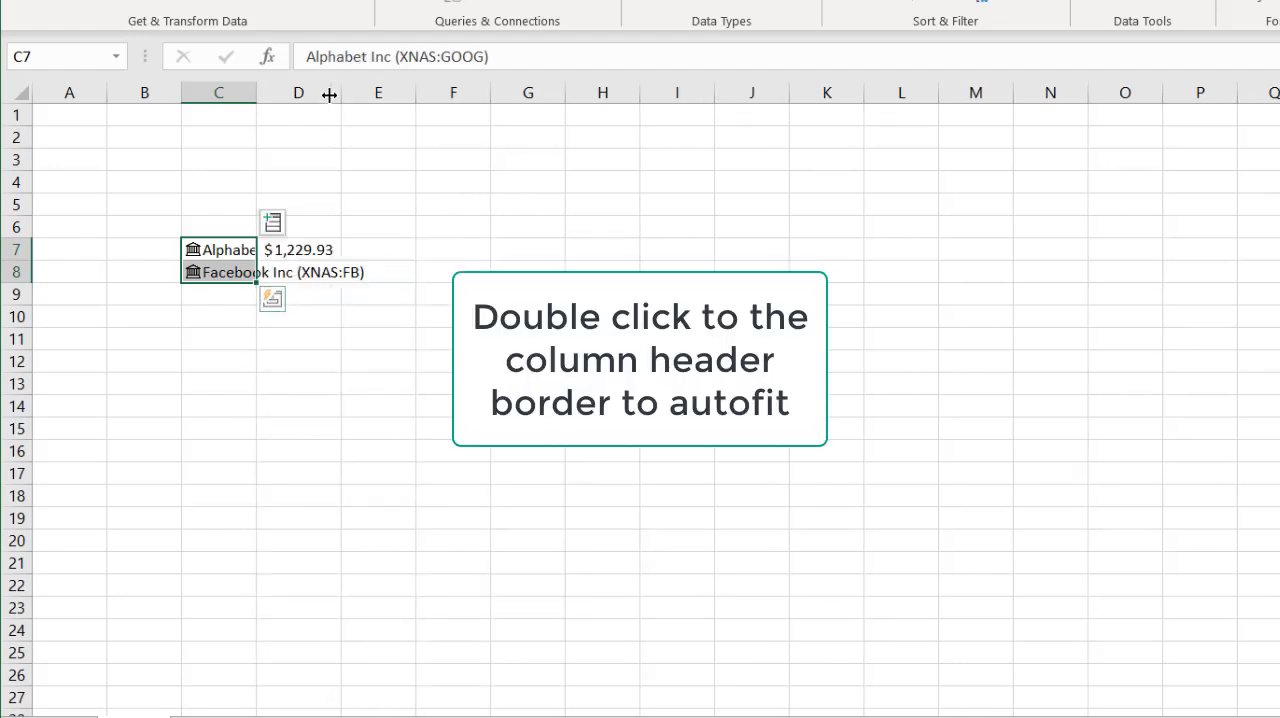
click(313, 252)
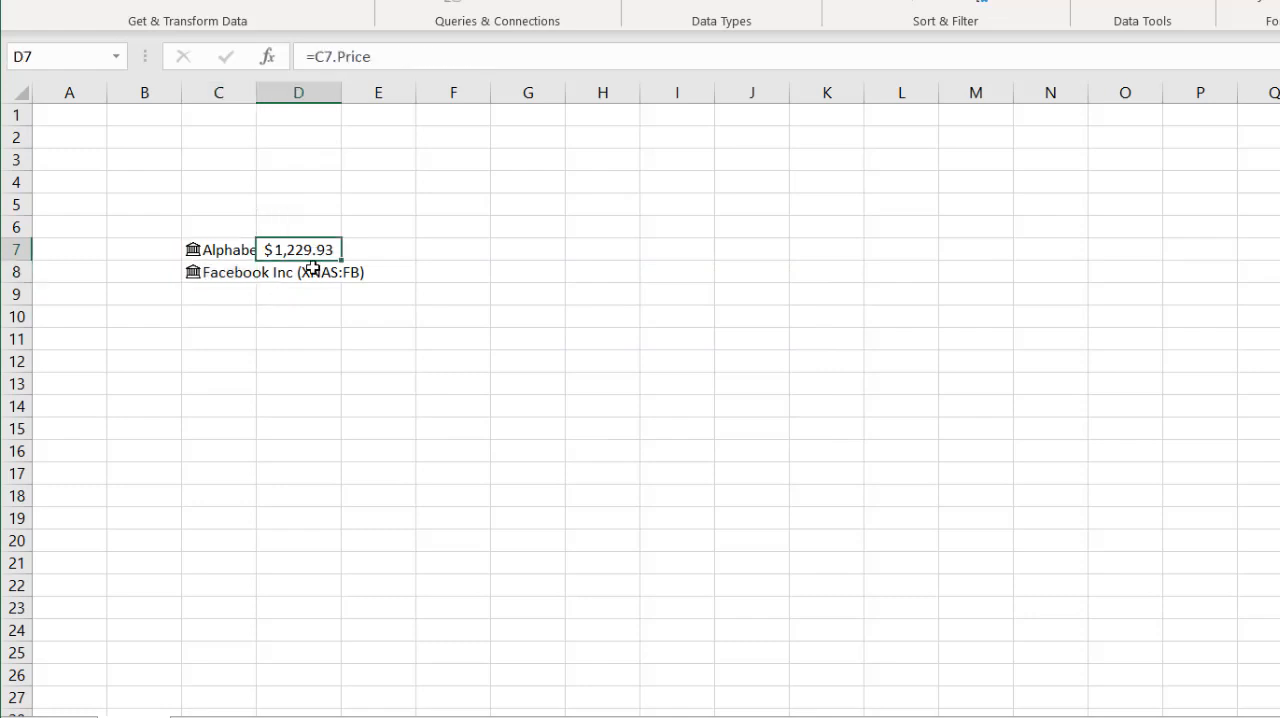
- Add the Price field for the Facebook stock in C8 to the adjacent cell D8
click(303, 270)
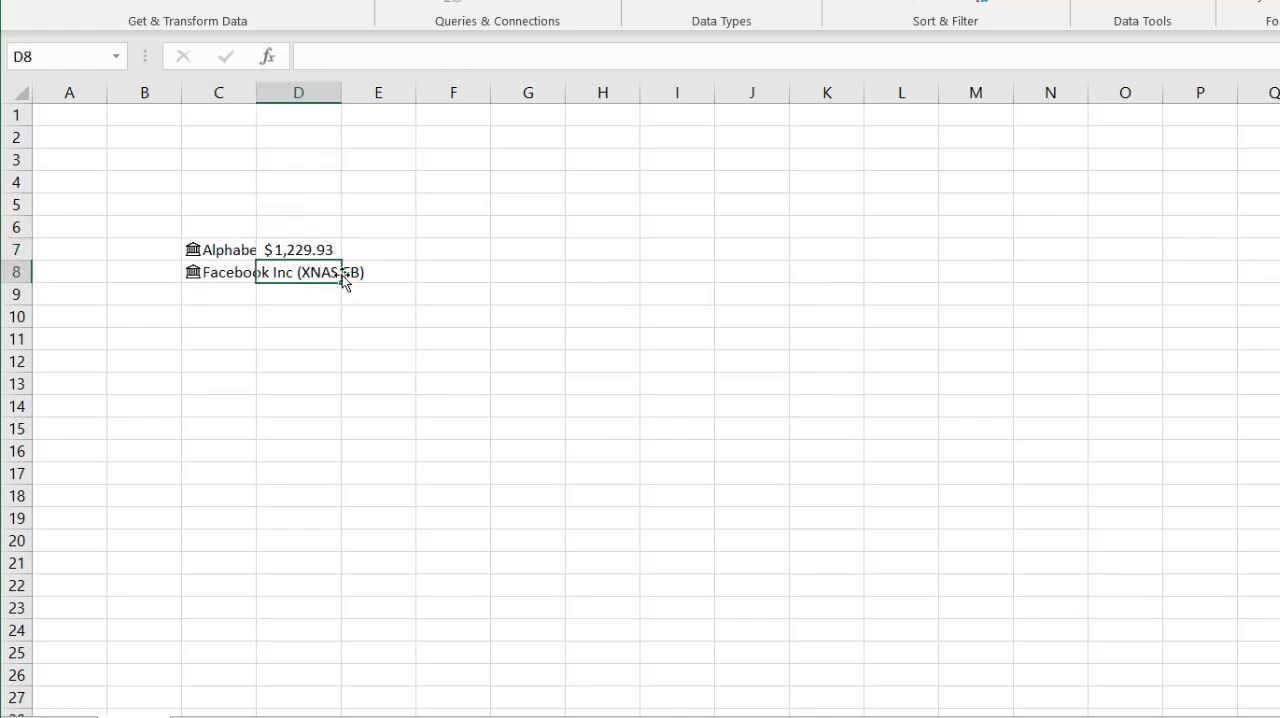
click(226, 268)
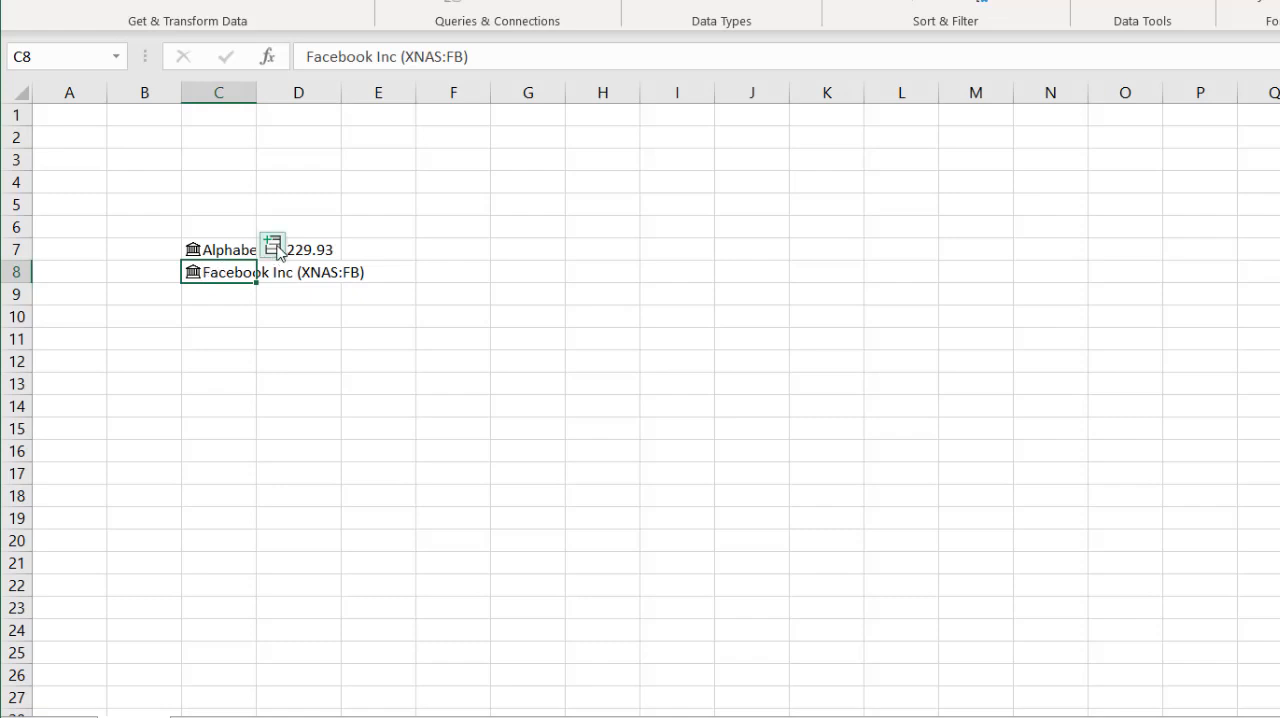
click(275, 248)
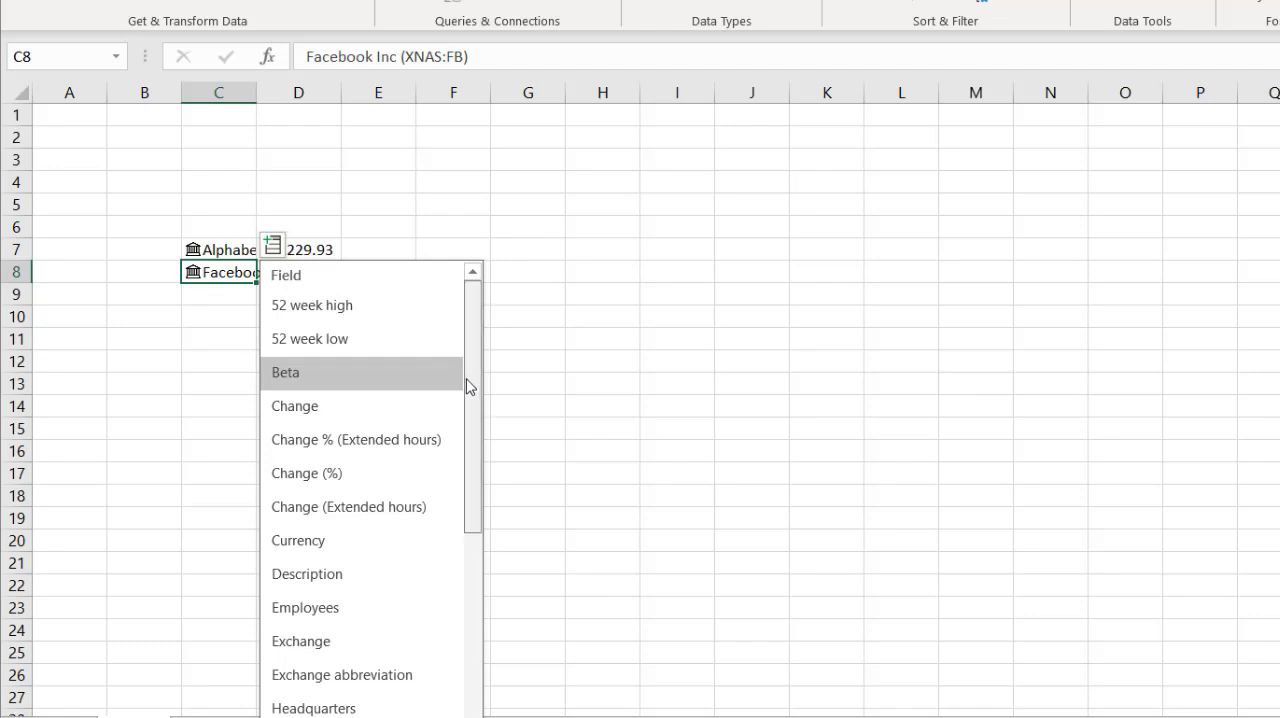
drag(467, 382, 490, 312)
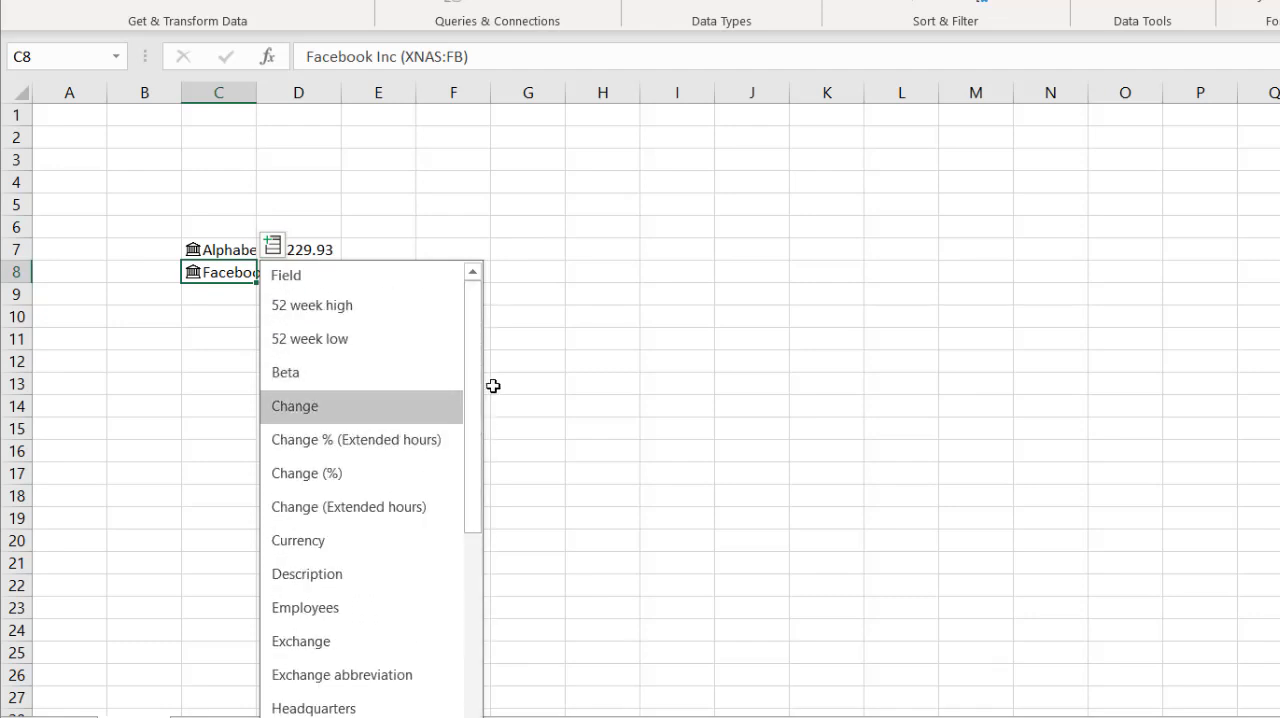
scroll(437, 591, down, 5)
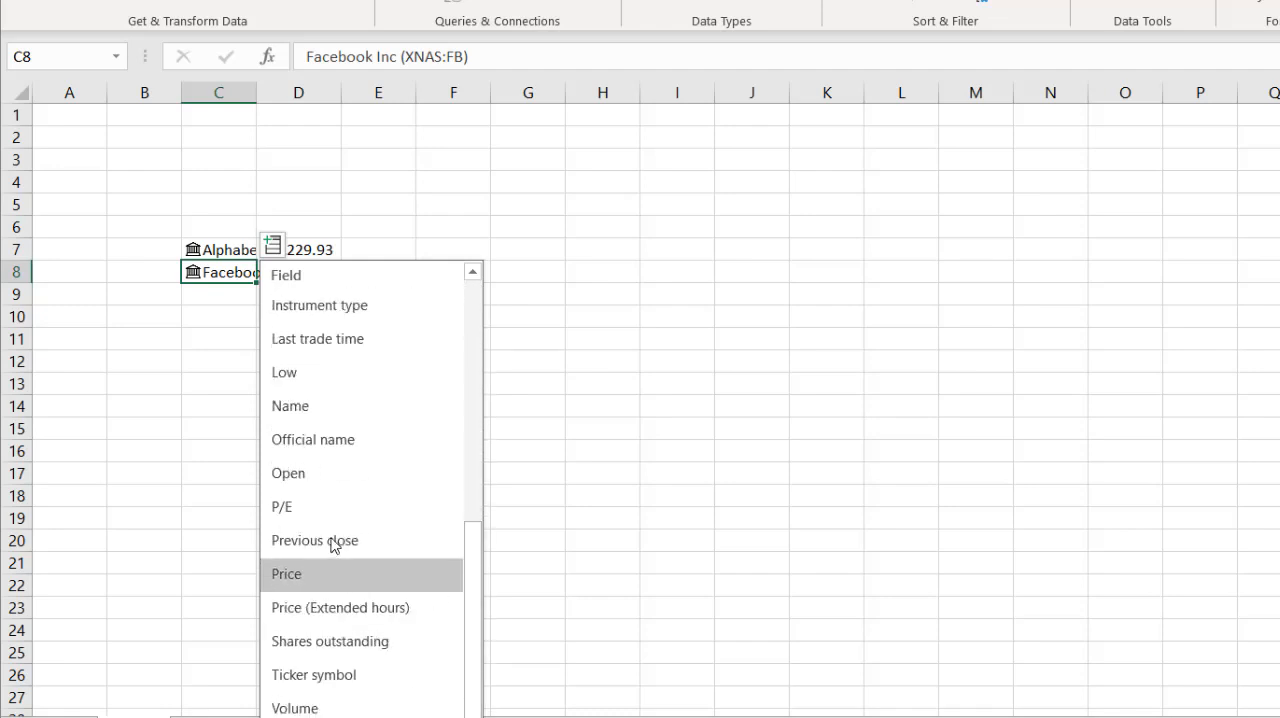
click(329, 584)
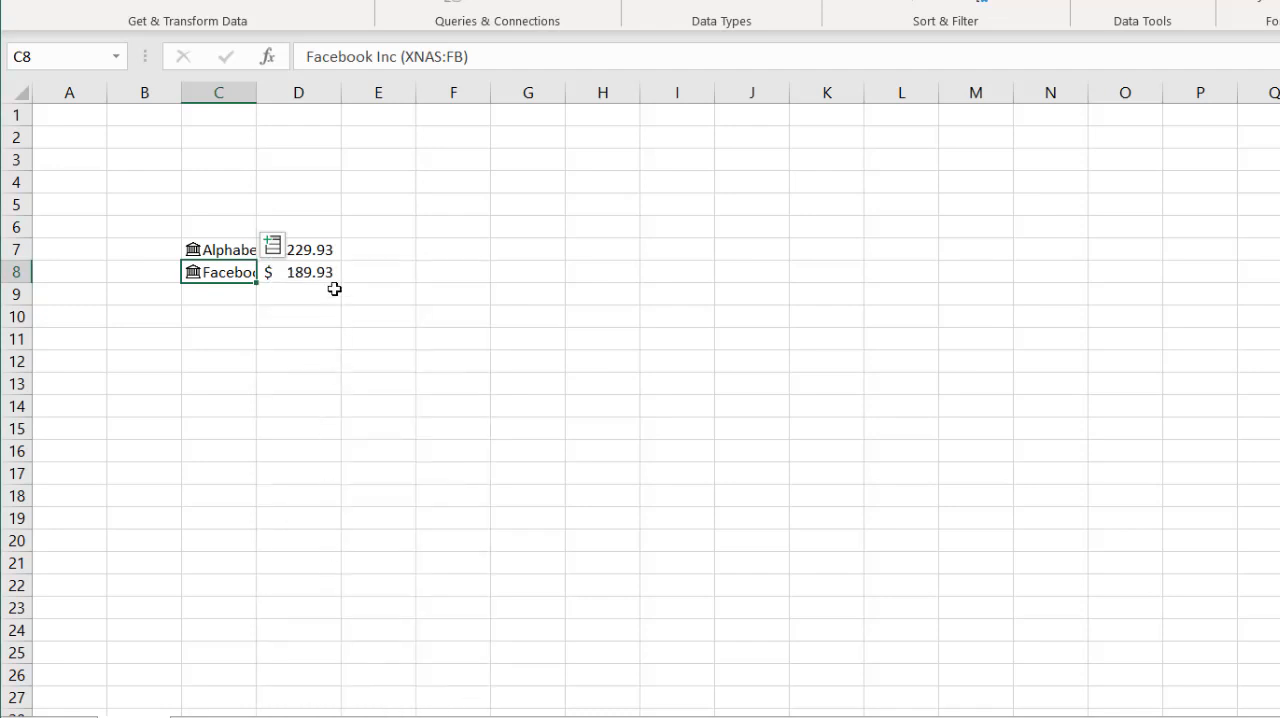
- Enter a formula in cell E7 that returns the P/E field of the stock in C7
click(366, 252)
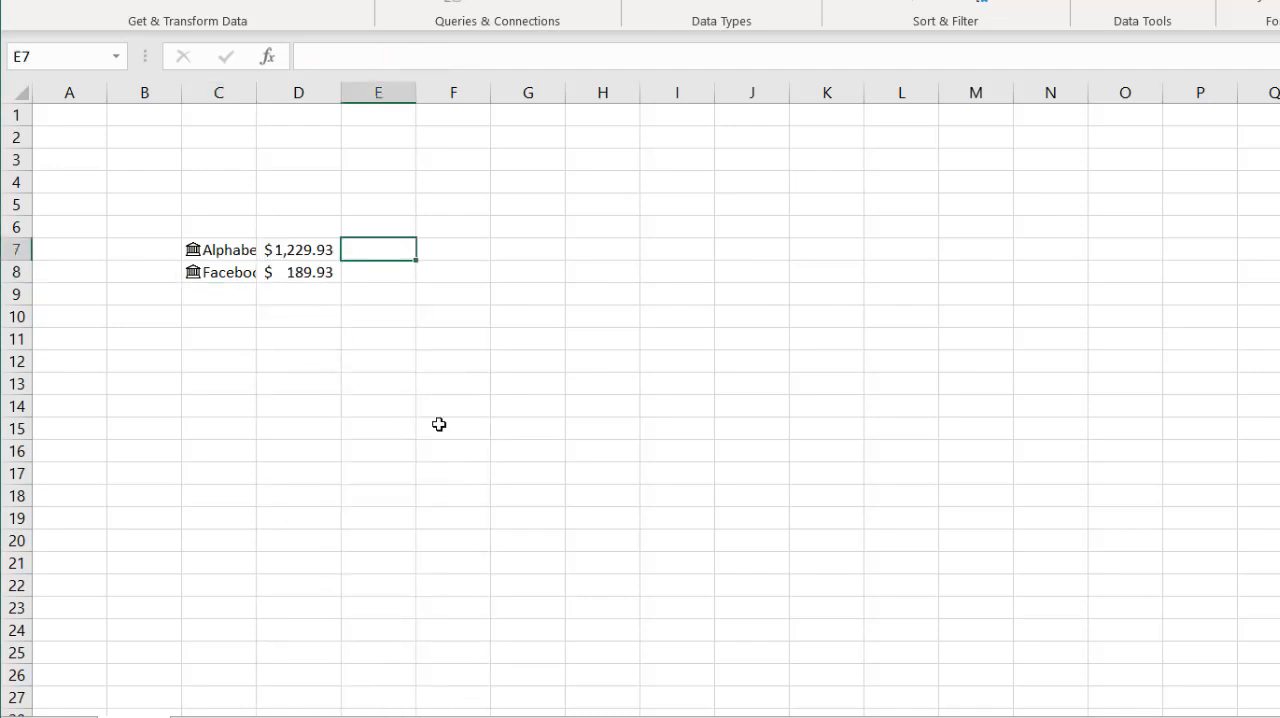
click(312, 248)
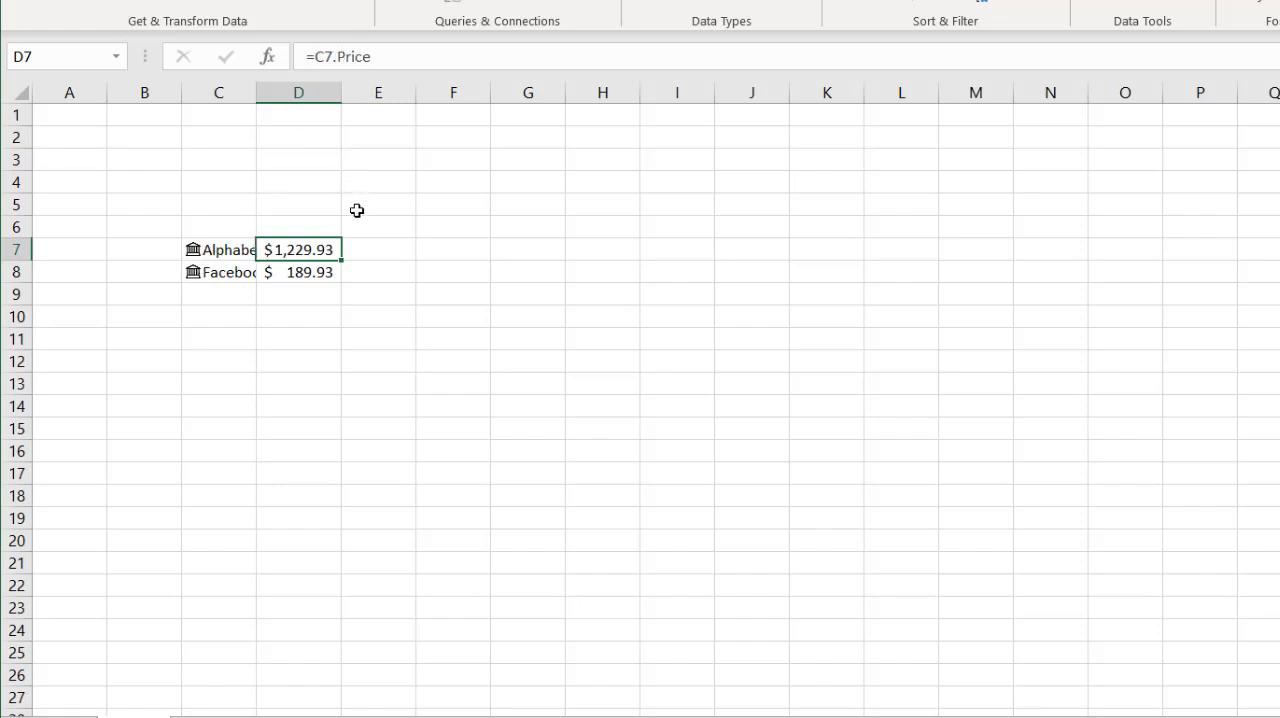
click(367, 251)
text(=)
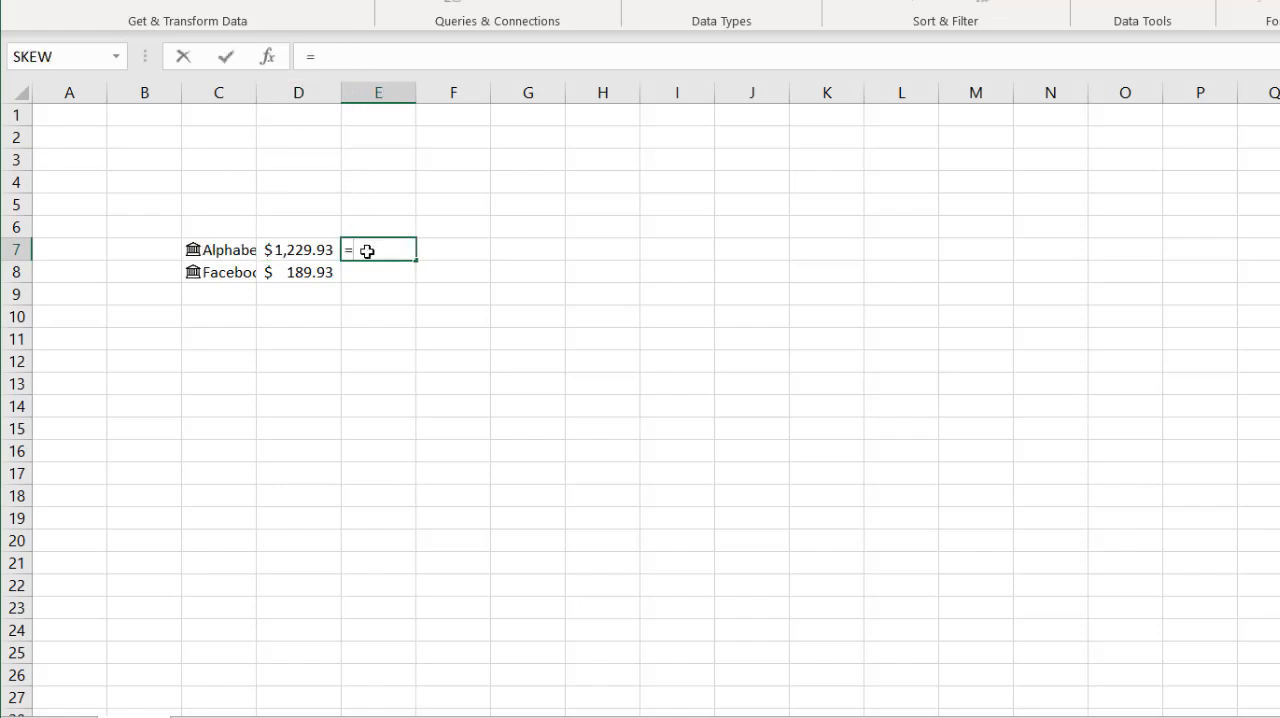
text(c7)
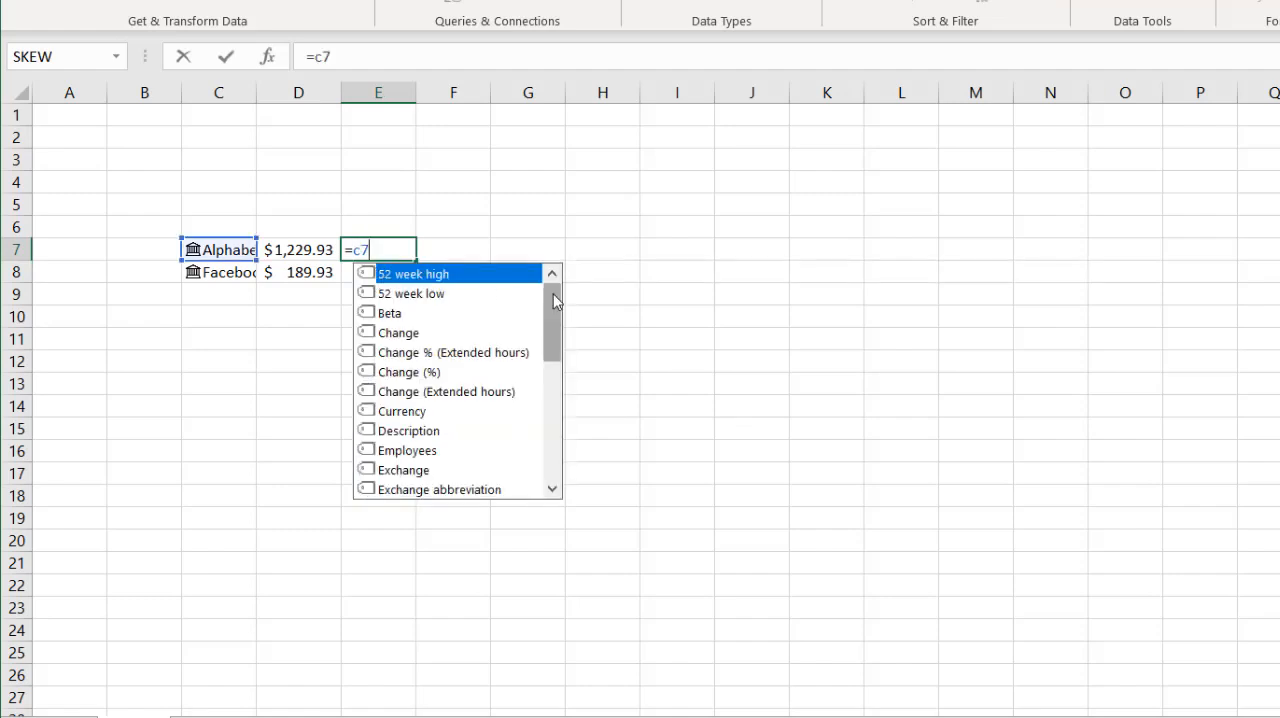
drag(557, 302, 550, 424)
click(389, 335)
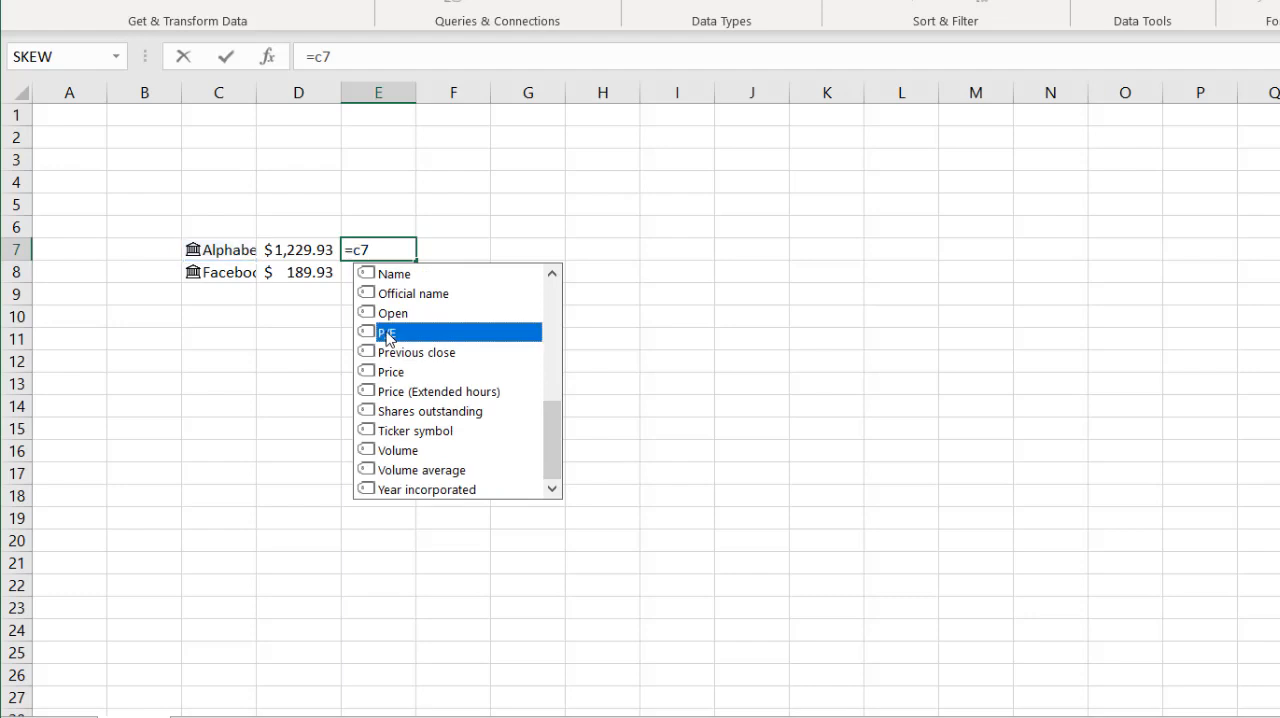
double_click(387, 335)
key(Return)
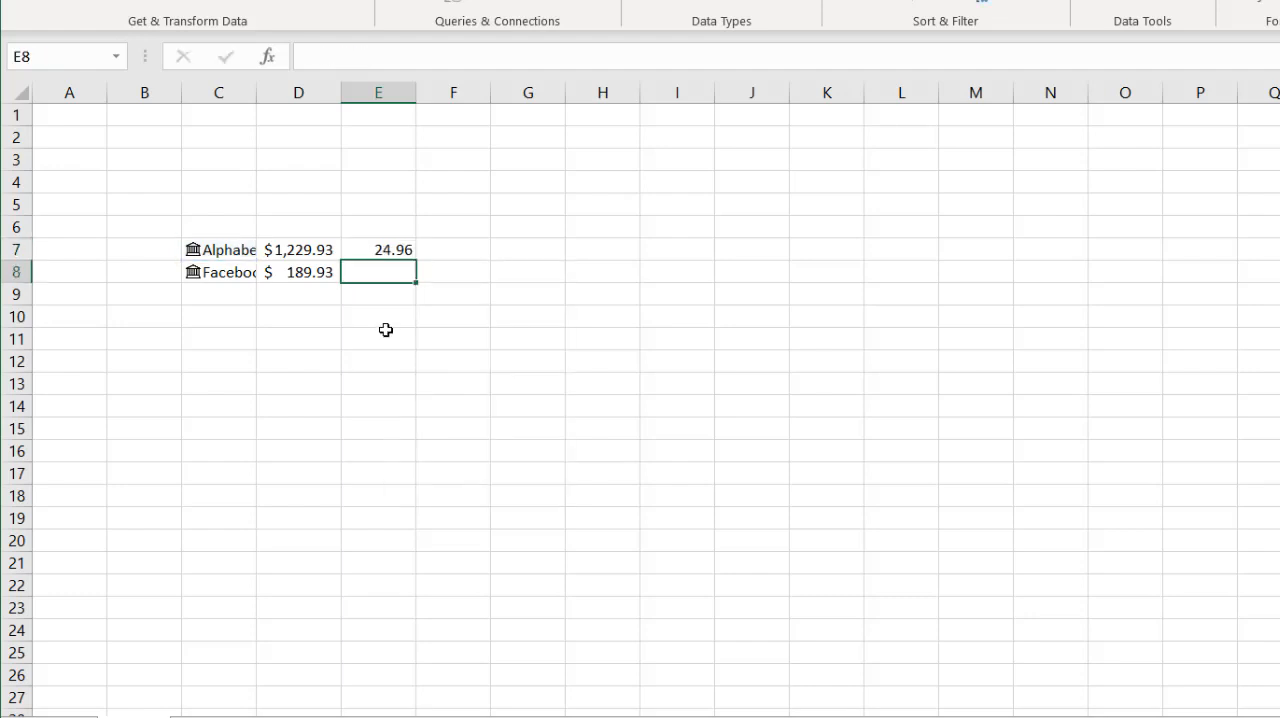
- Fill the P/E formula from E7 down to E8 and check the copied formula
click(395, 252)
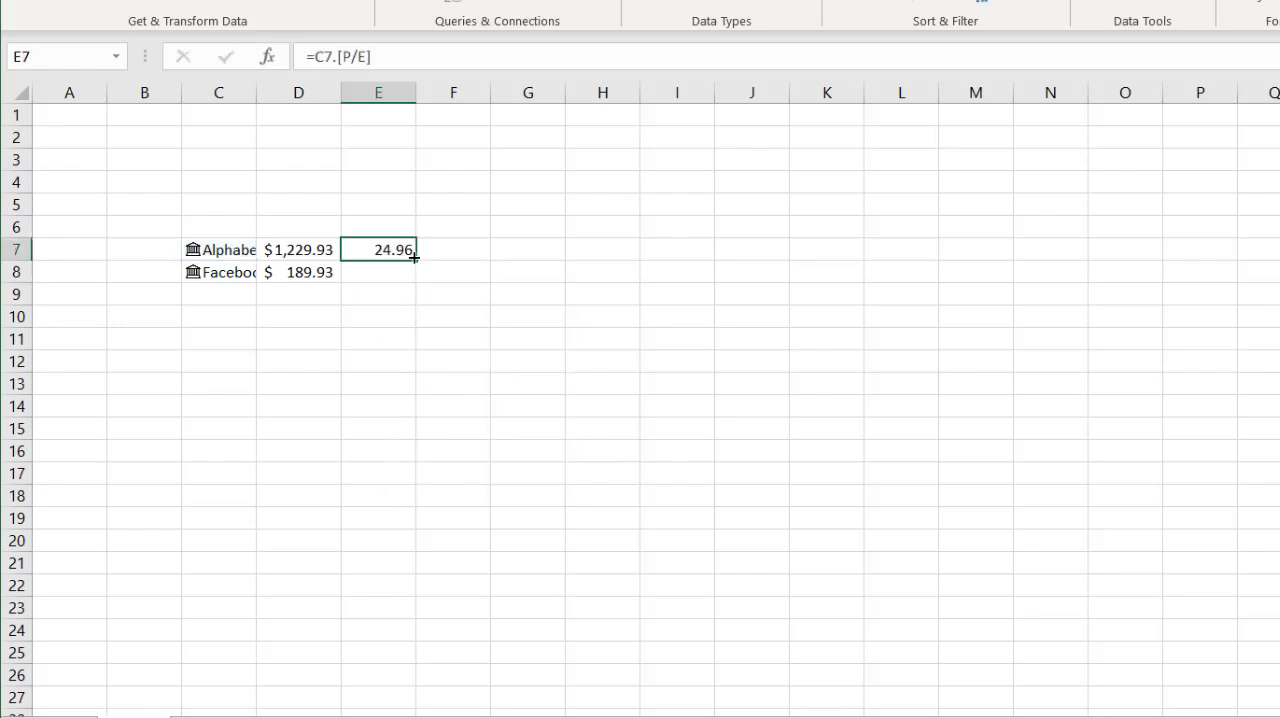
drag(414, 257, 410, 275)
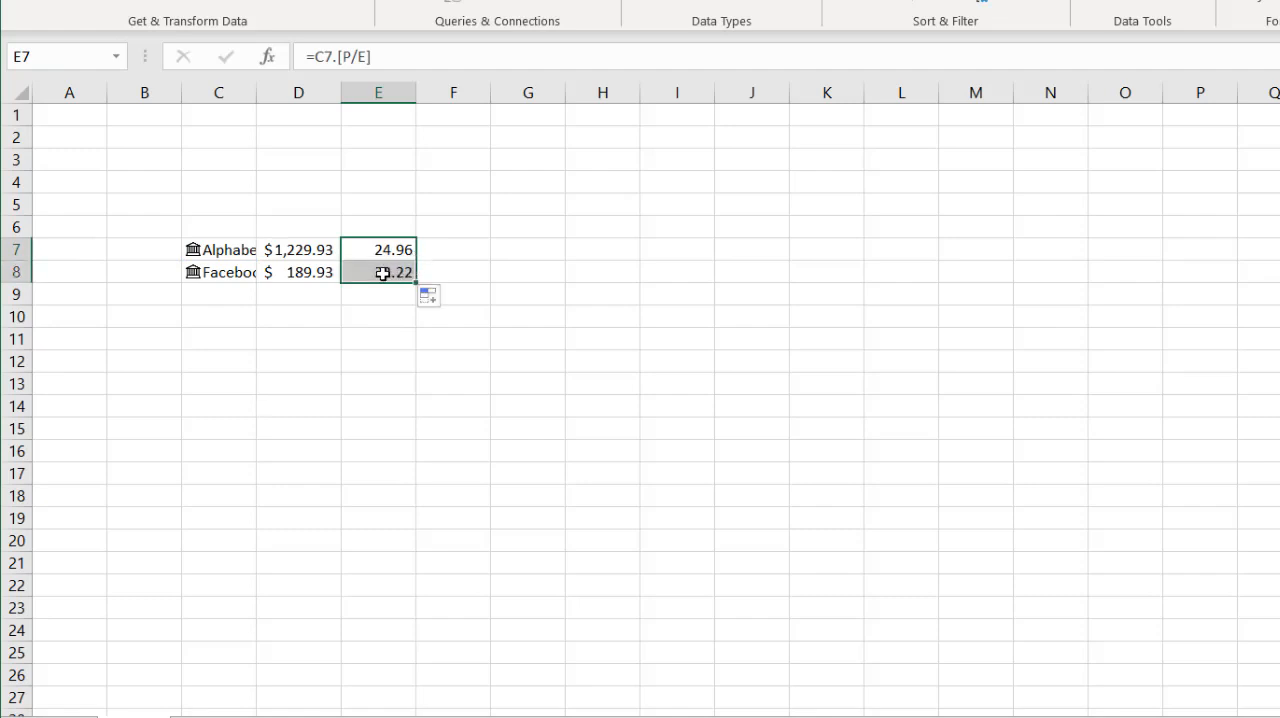
click(383, 272)
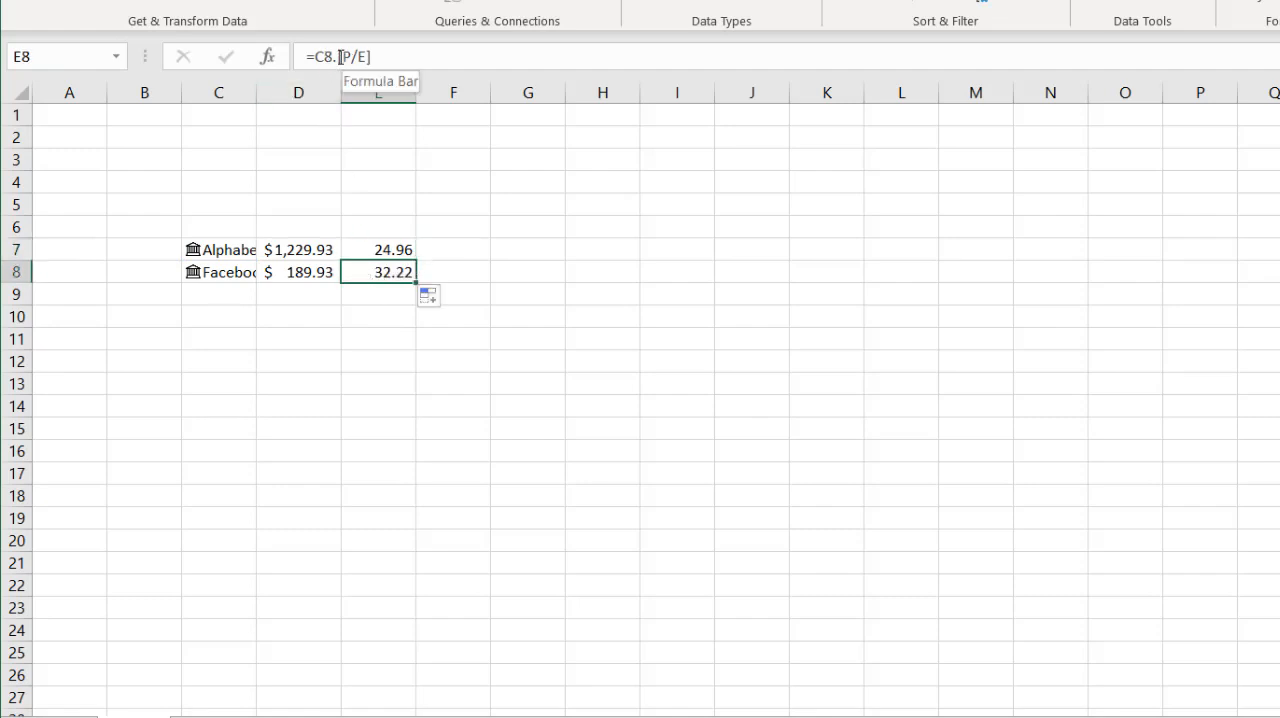
- Enter the column headers Name, Price and P/E in cells C6 to E6 above the stock data
double_click(228, 234)
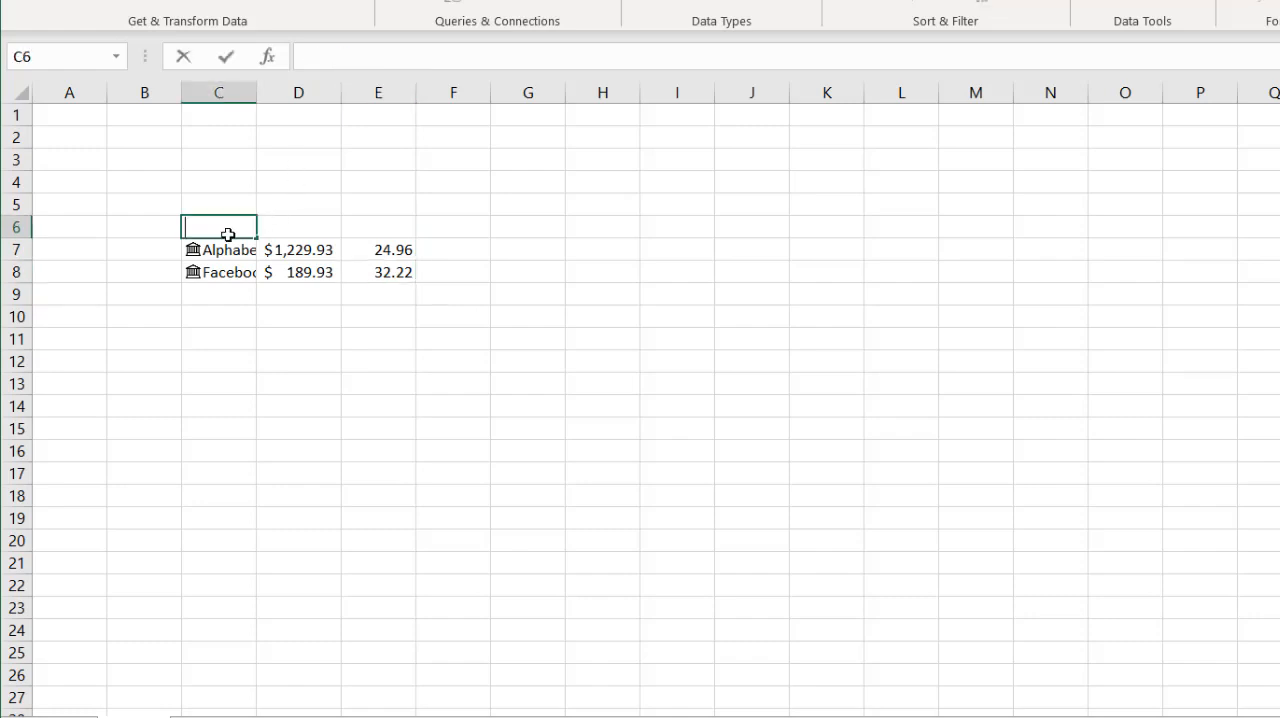
text(Name)
key(Tab)
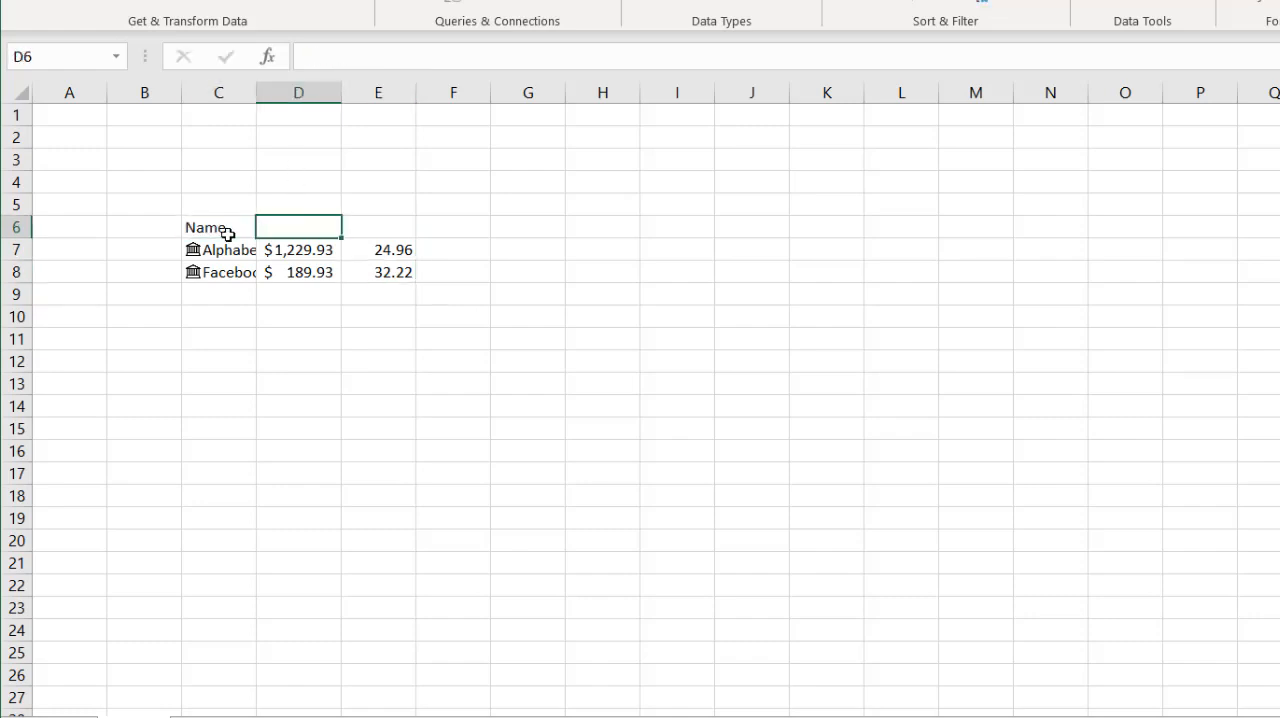
text(Price)
key(Tab)
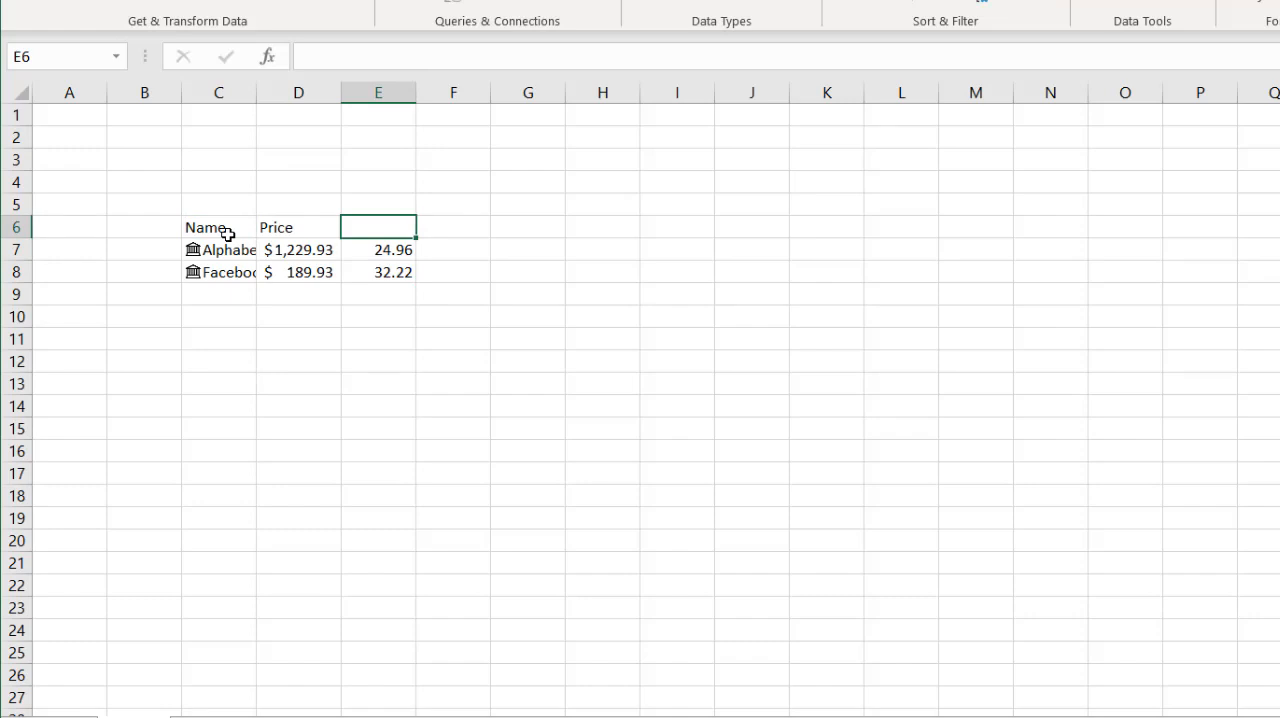
text(P/E)
key(Return)
click(373, 365)
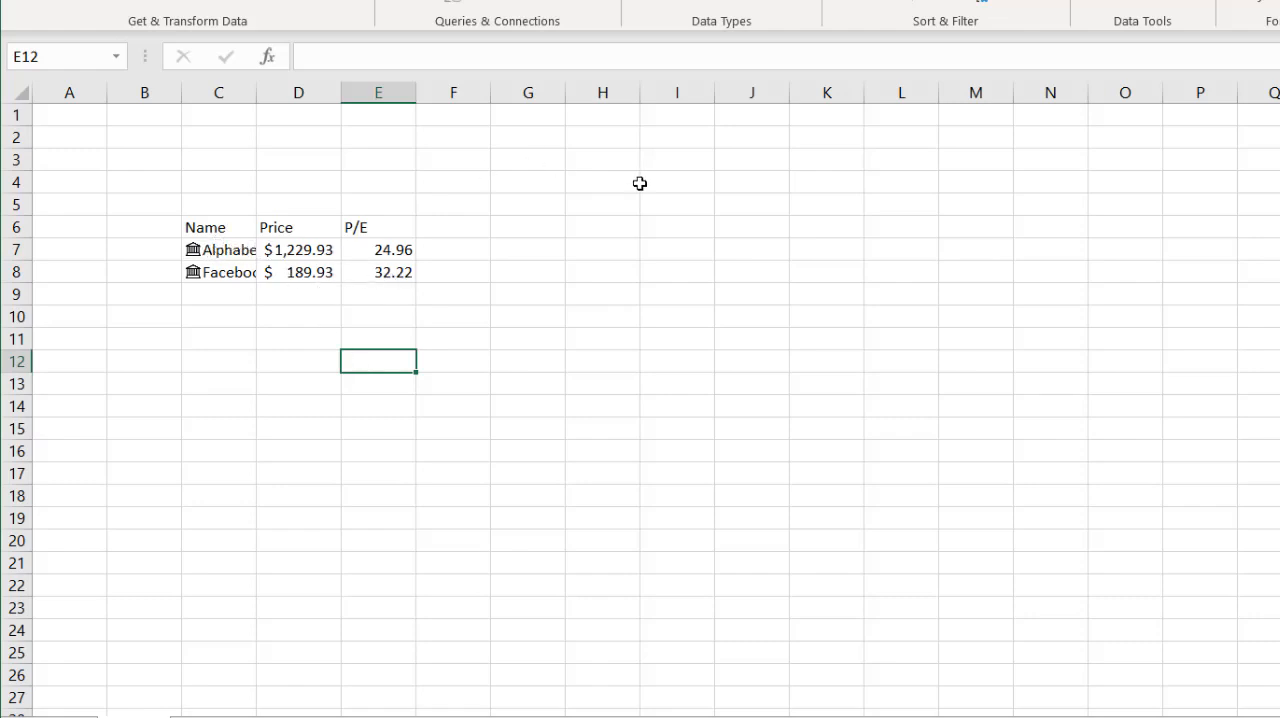
- Enter google in cell H7 and facebook in cell H8
click(602, 250)
text(g)
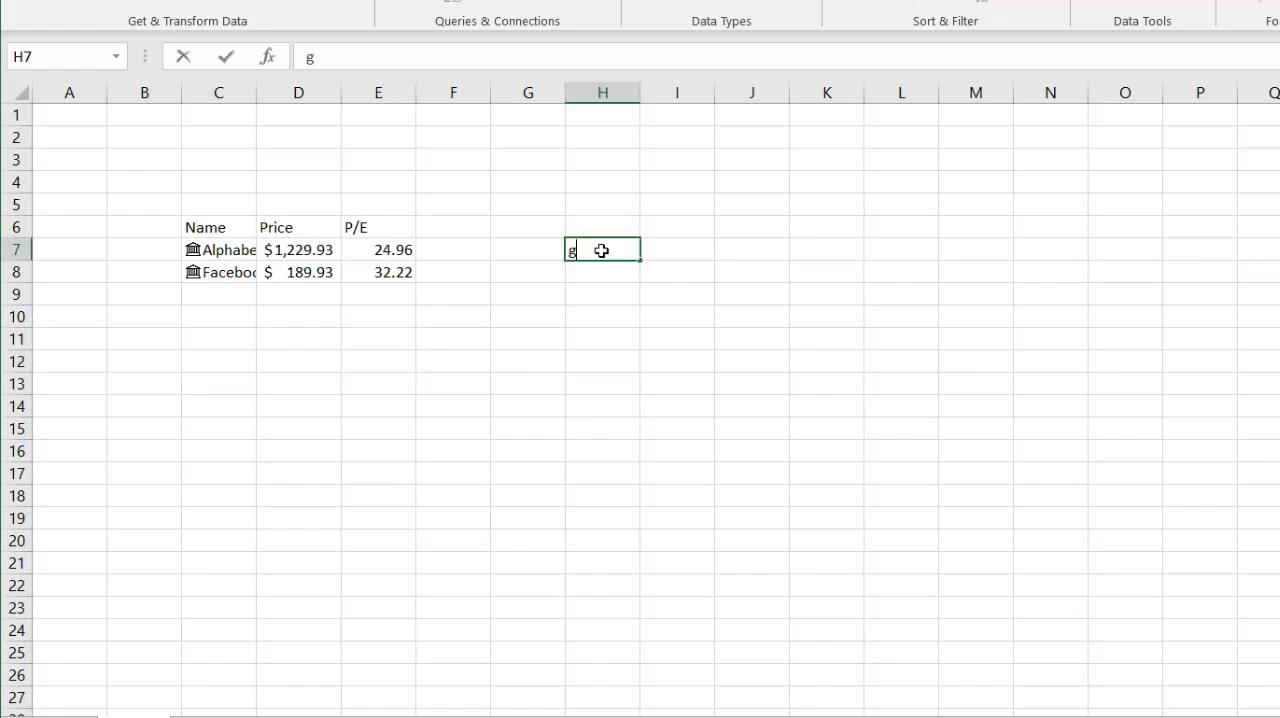
text(oogle)
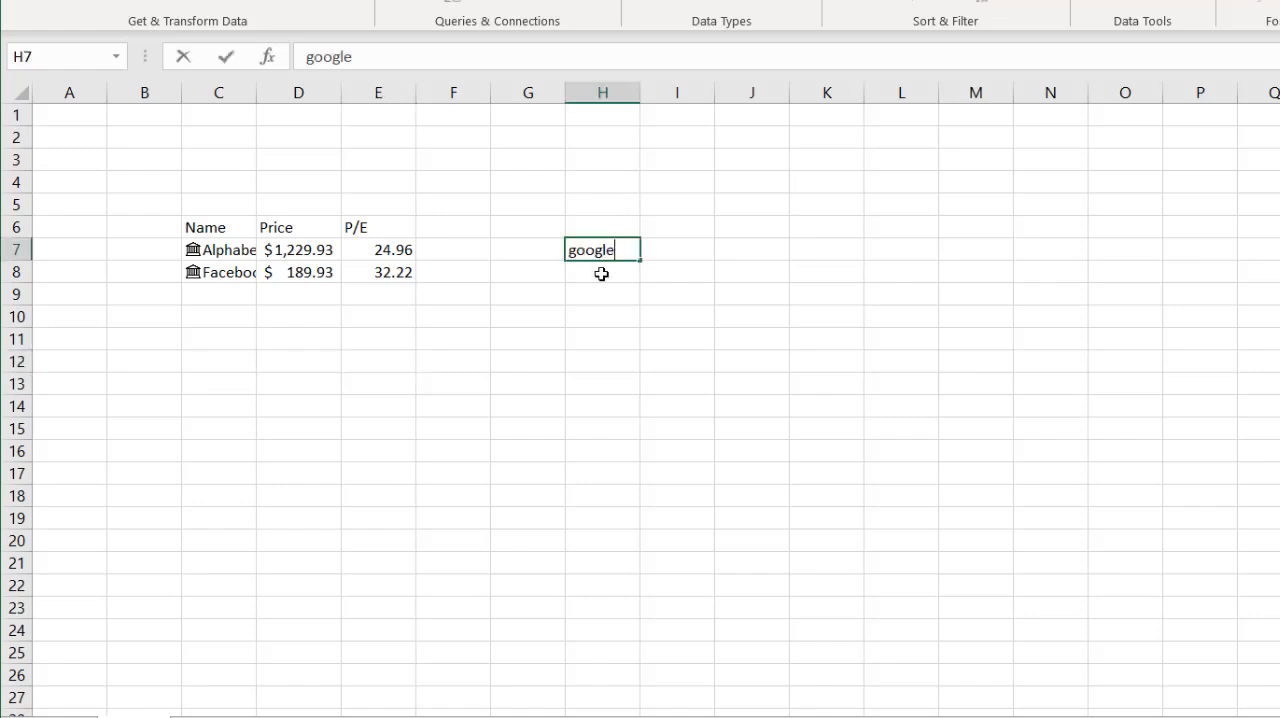
key(Return)
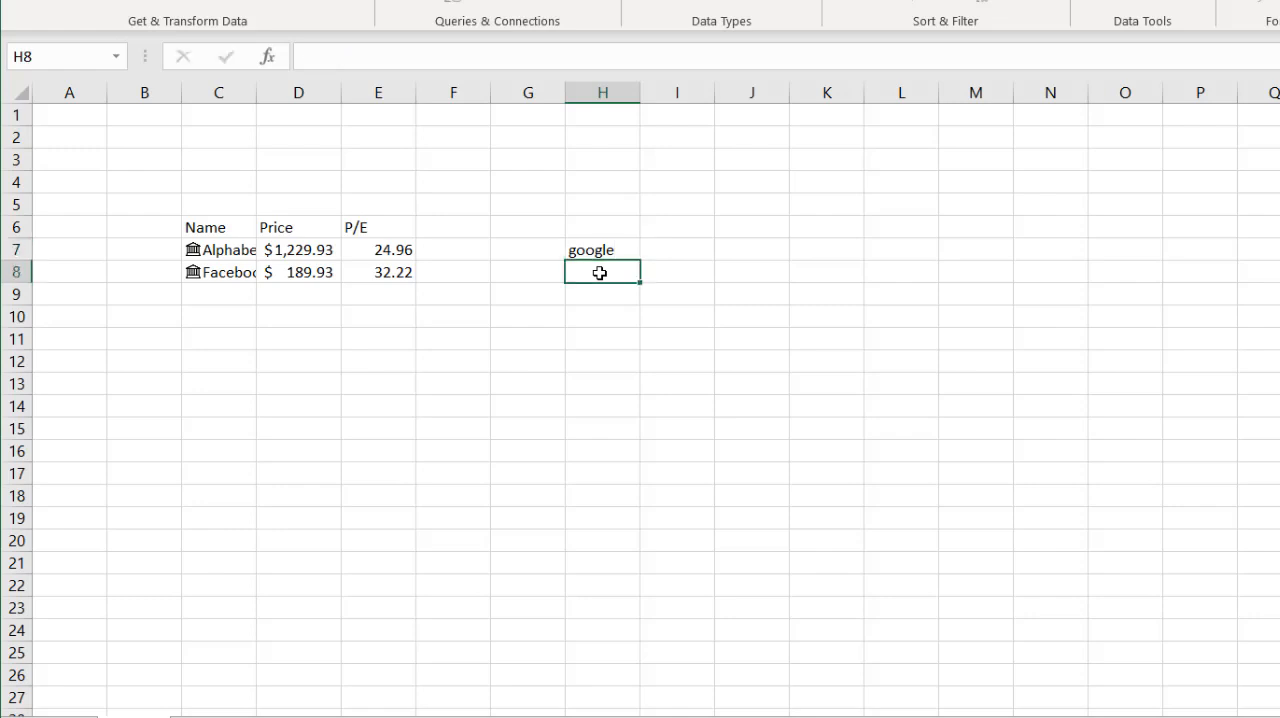
text(facebook)
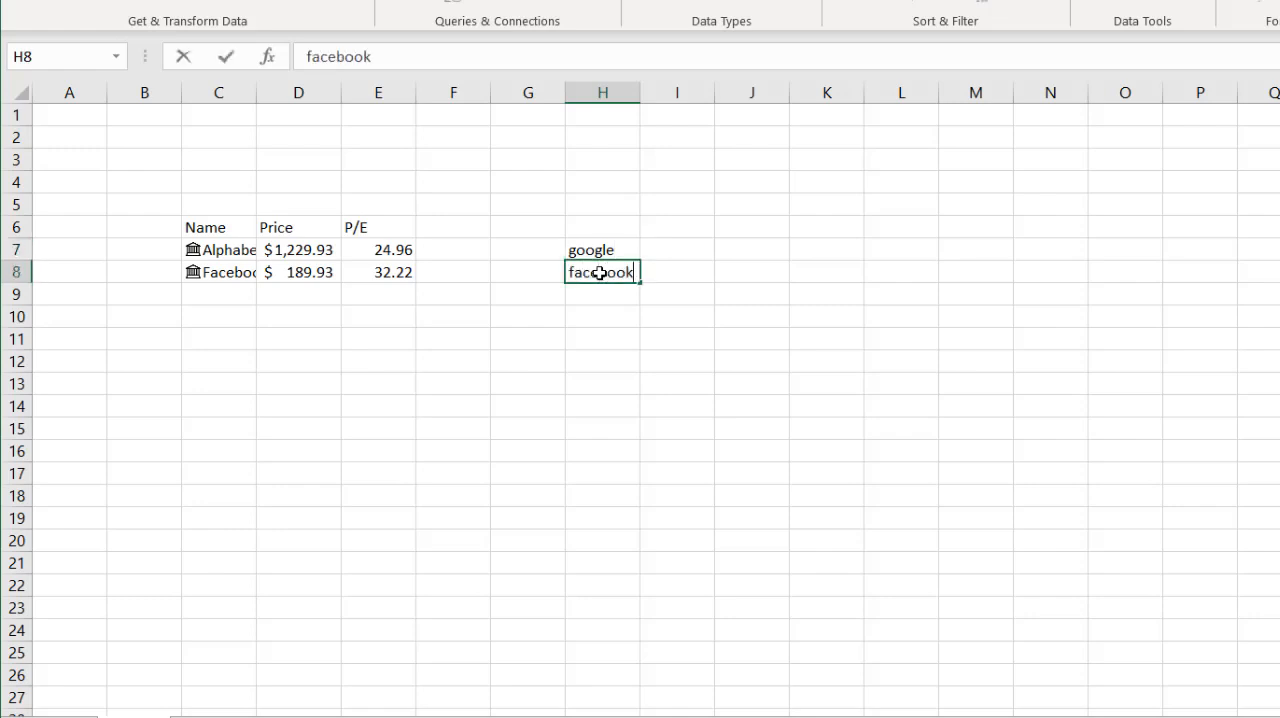
key(Return)
- Enter the column header Name in cell H6 above the two company names
key(Up)
key(Up)
key(Up)
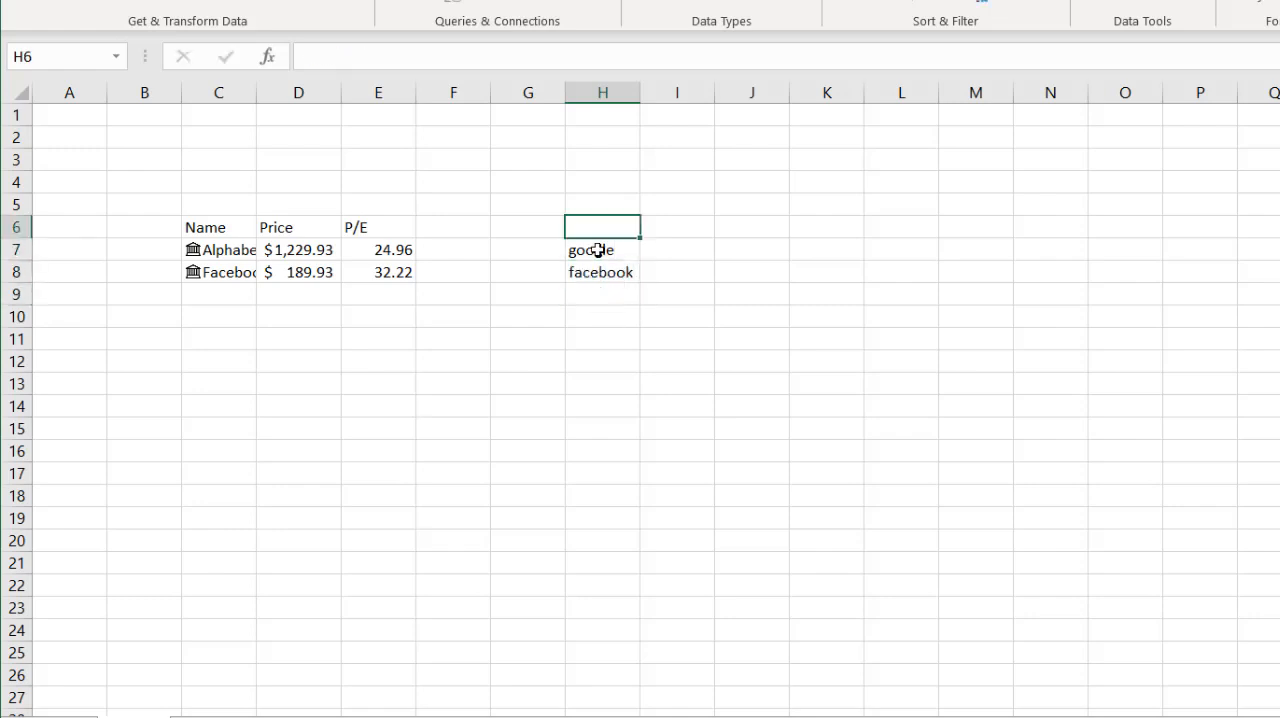
text(Name)
key(Return)
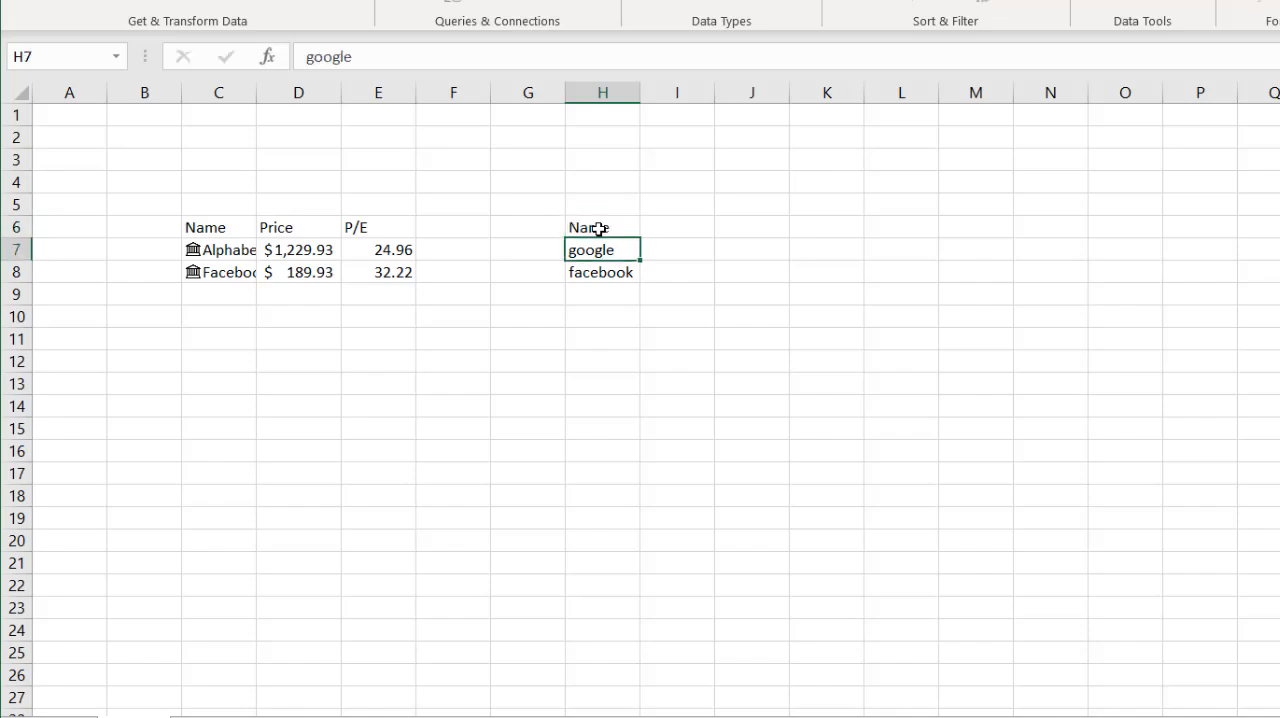
- Convert the range H6:H8 into a table, using its first row as headers
drag(600, 225, 594, 271)
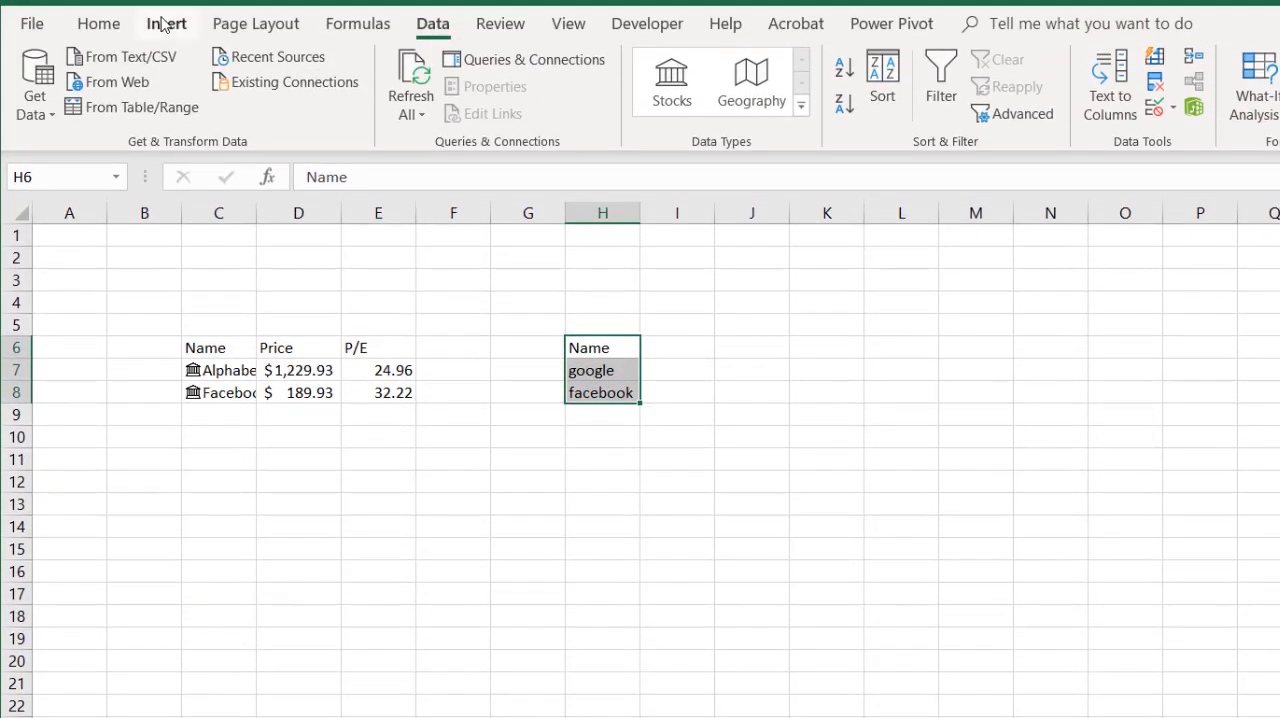
click(164, 24)
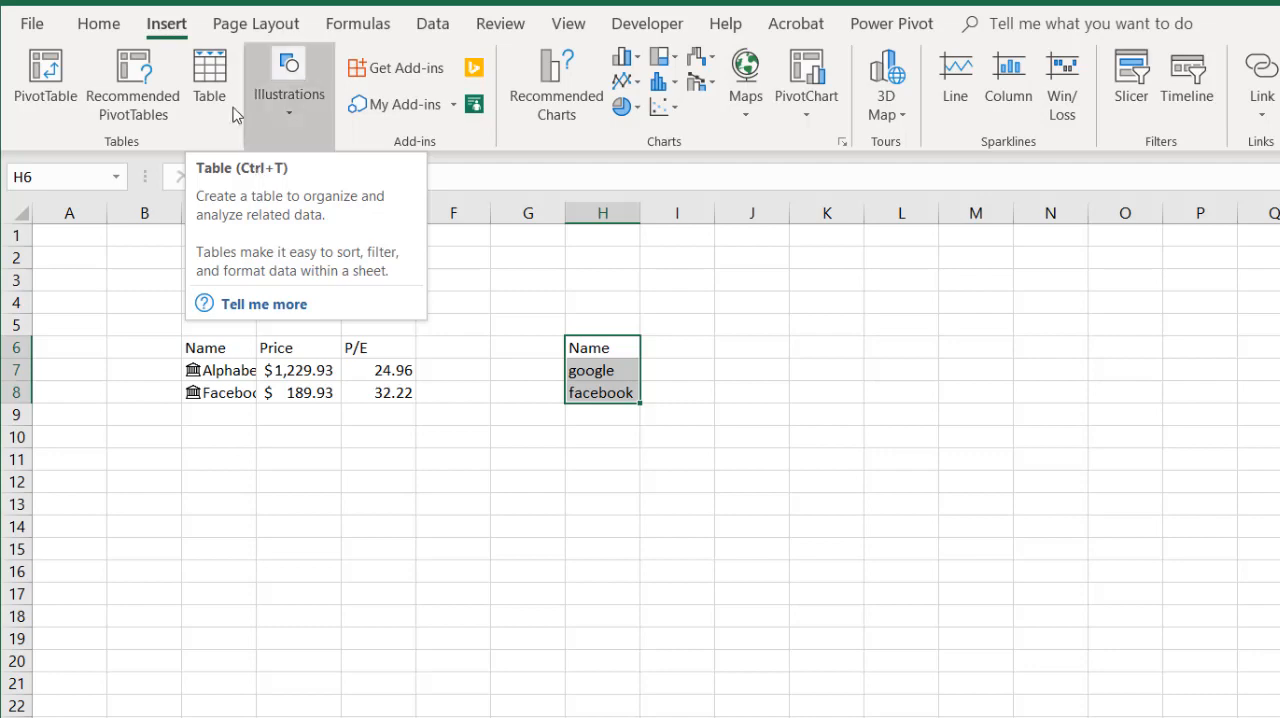
click(210, 80)
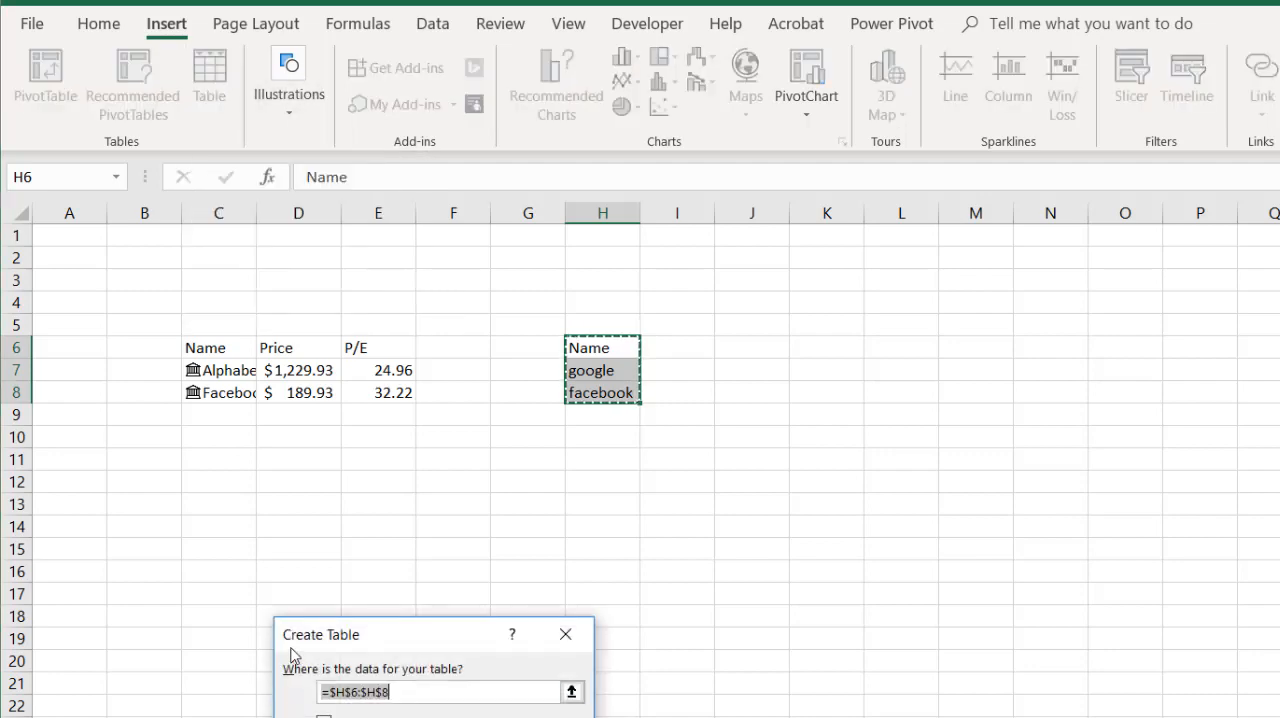
click(323, 716)
click(365, 694)
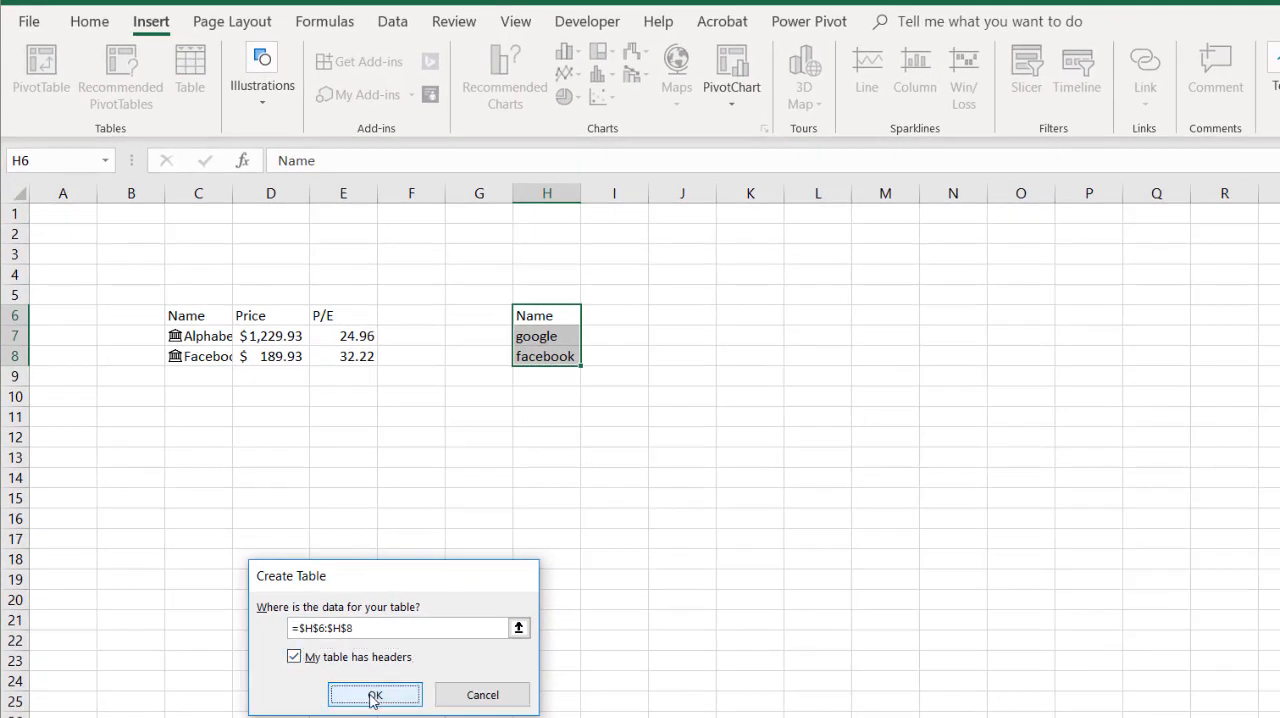
click(657, 430)
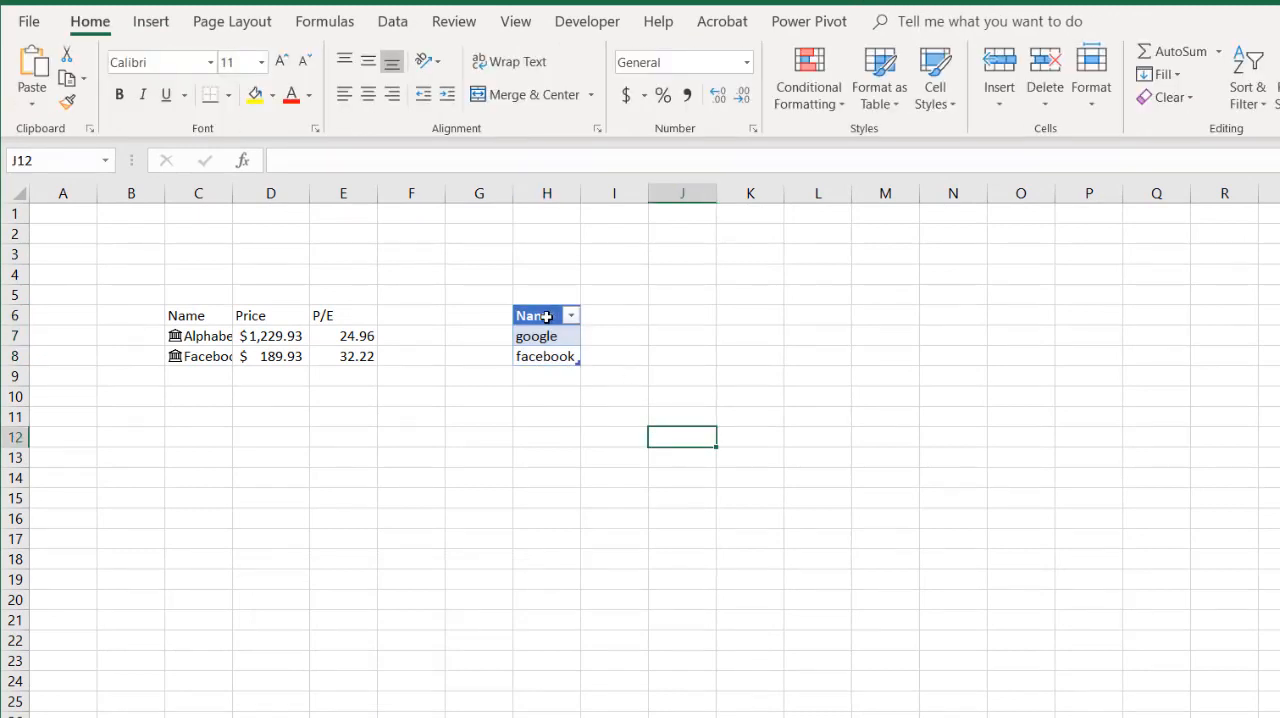
- Convert the google entry in table cell H7 to the Stocks data type
click(392, 20)
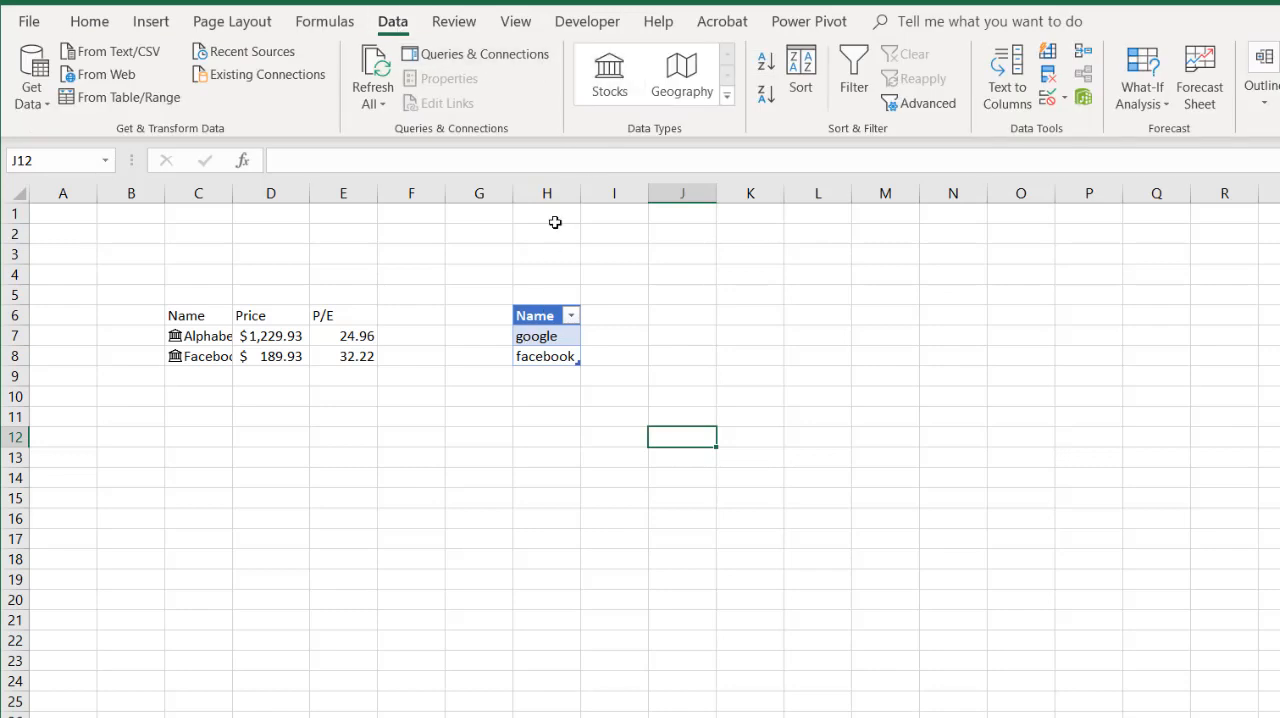
click(548, 347)
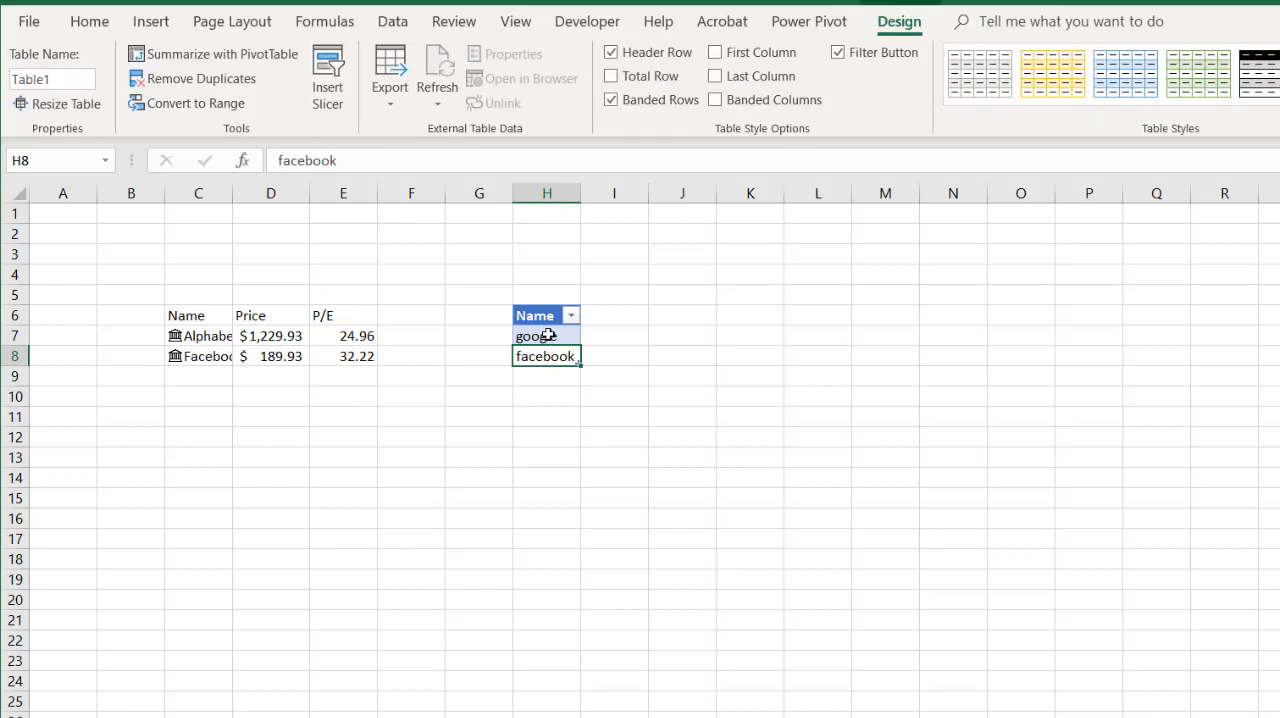
drag(549, 336, 549, 364)
click(550, 338)
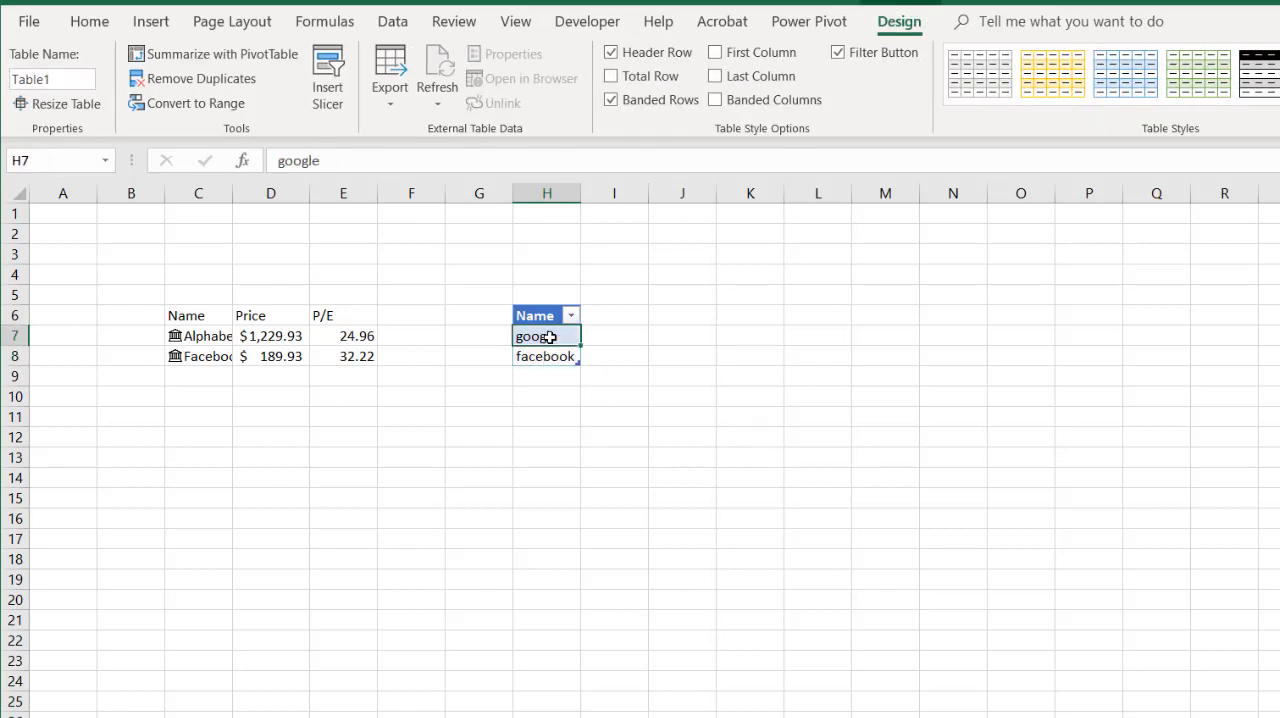
click(393, 20)
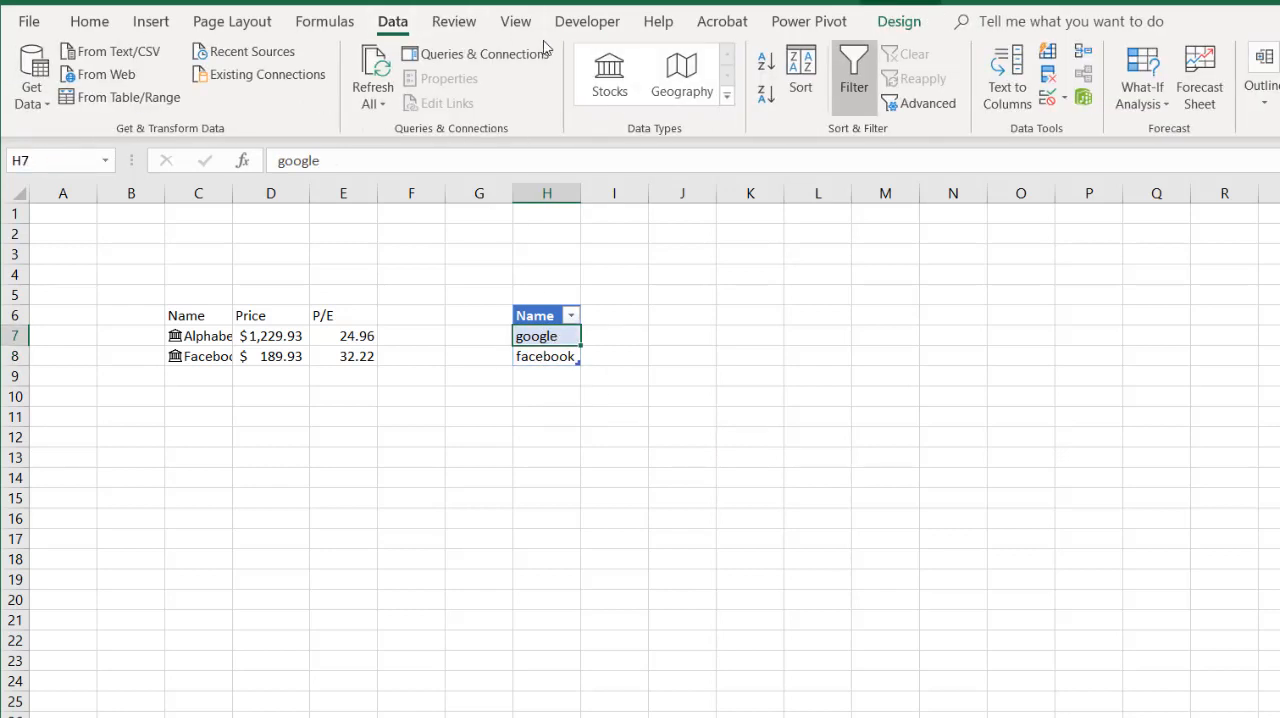
click(602, 68)
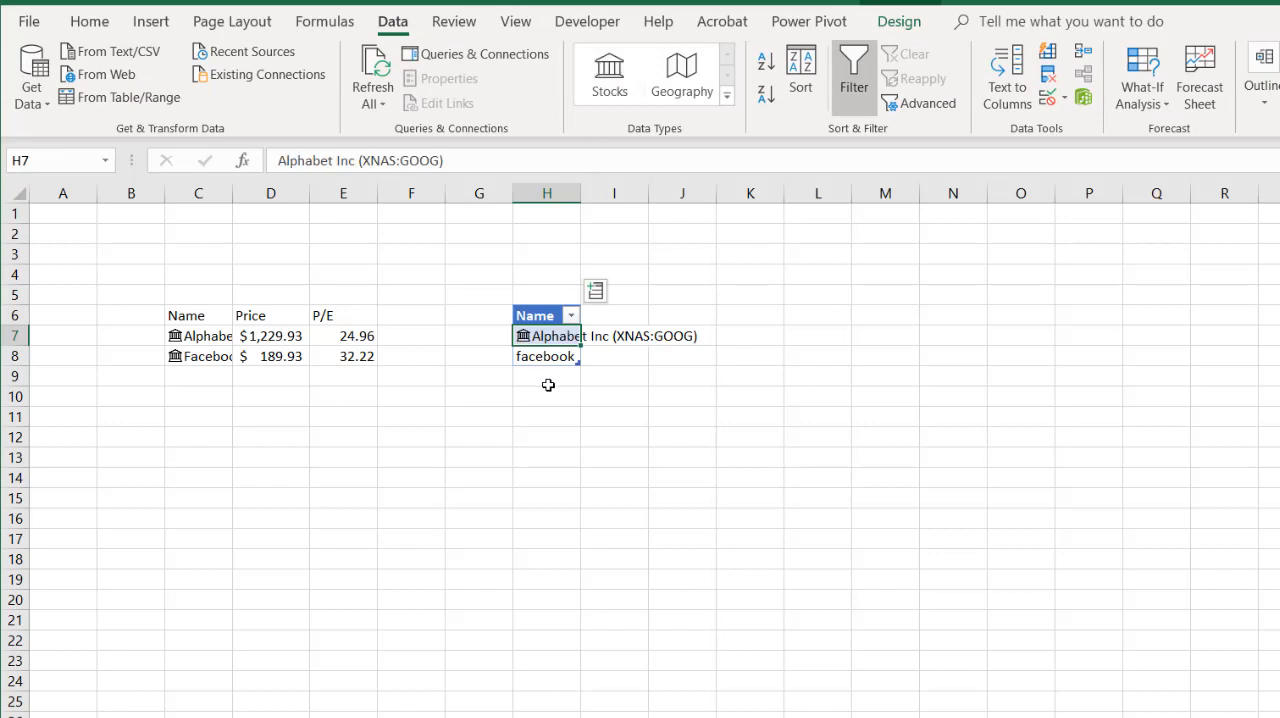
- Apply the Stocks data type to the whole table and match facebook in H8 to the Nasdaq-listed Facebook Inc
drag(543, 335, 544, 346)
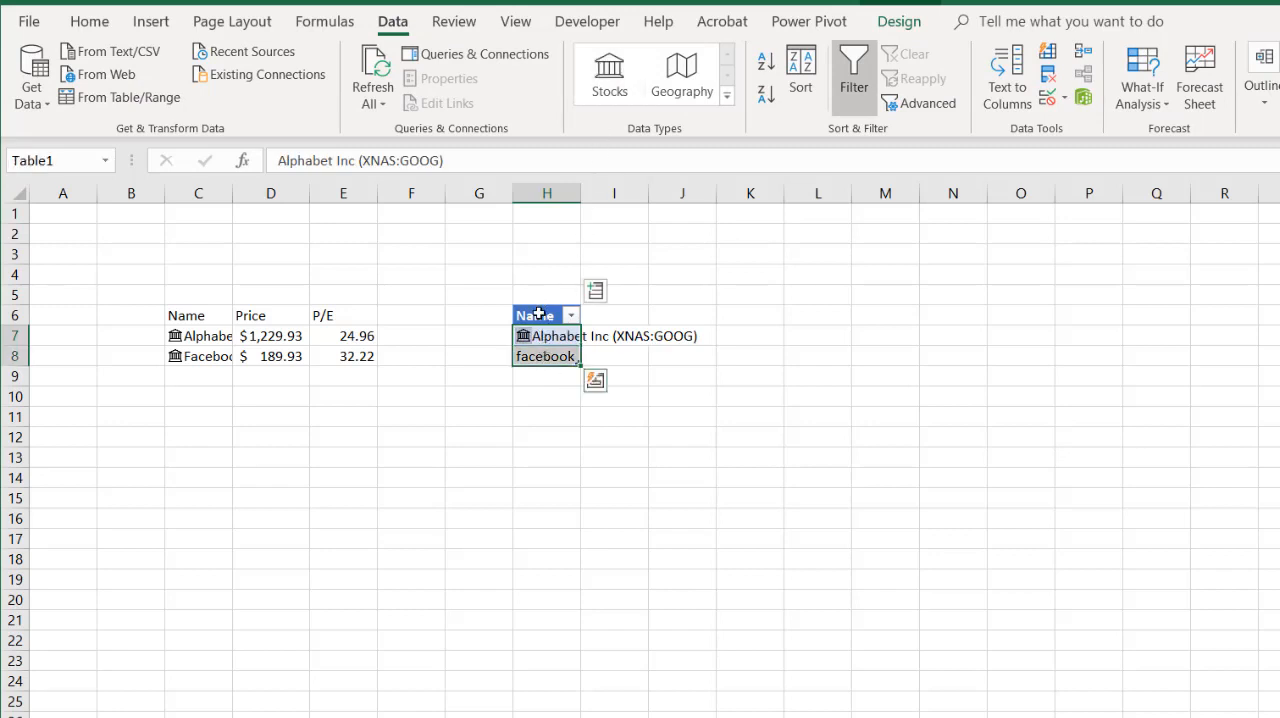
drag(537, 314, 534, 349)
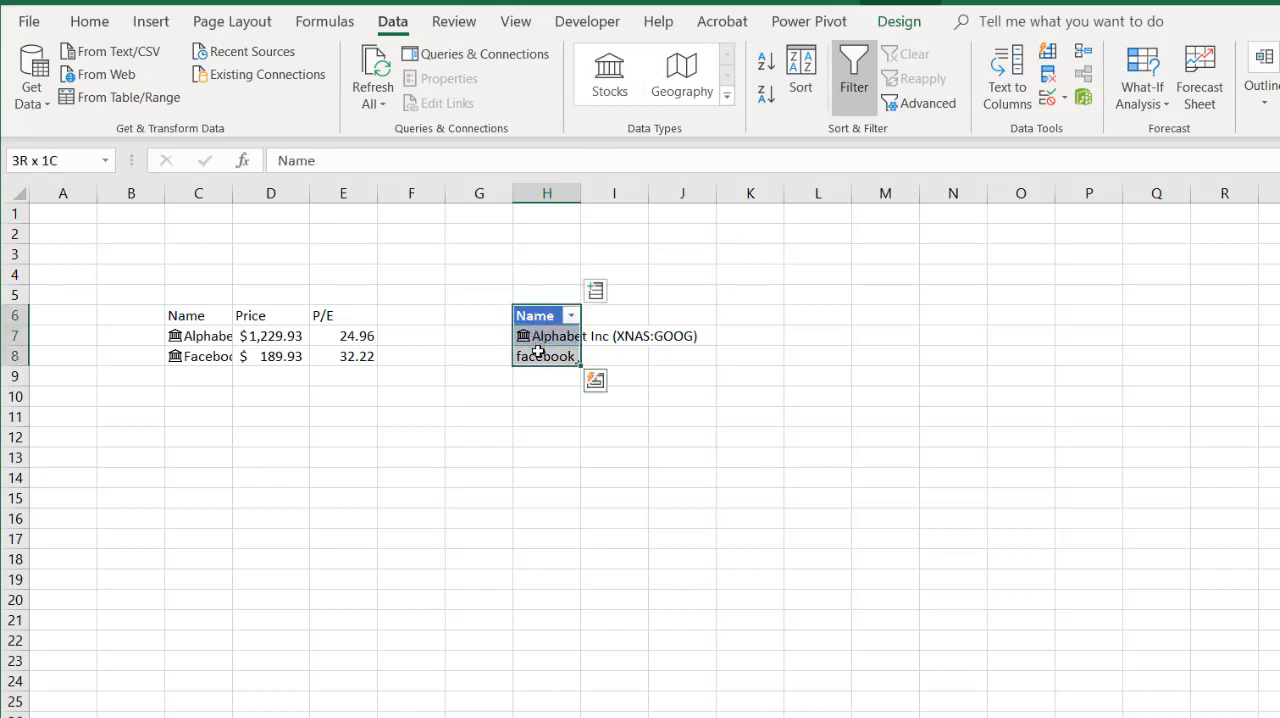
click(609, 75)
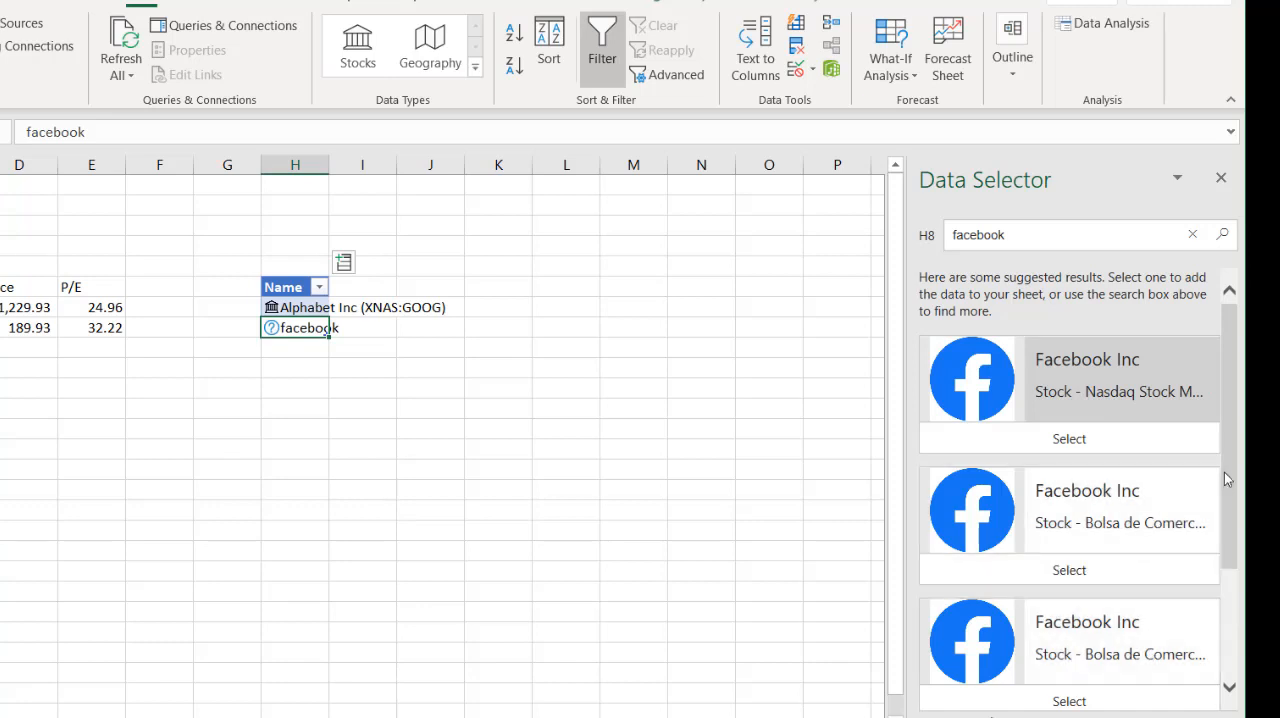
mouse_move(1224, 472)
mouse_down()
mouse_move(1219, 610)
mouse_move(1222, 452)
mouse_up()
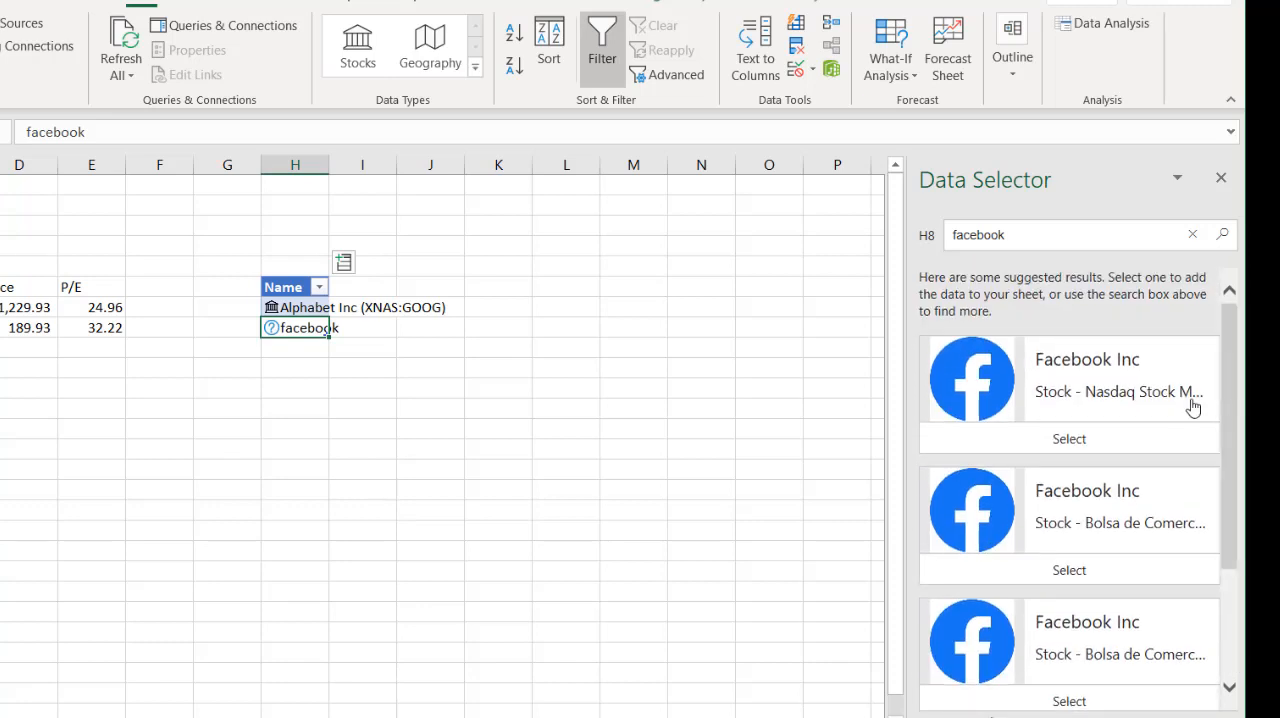
click(1064, 437)
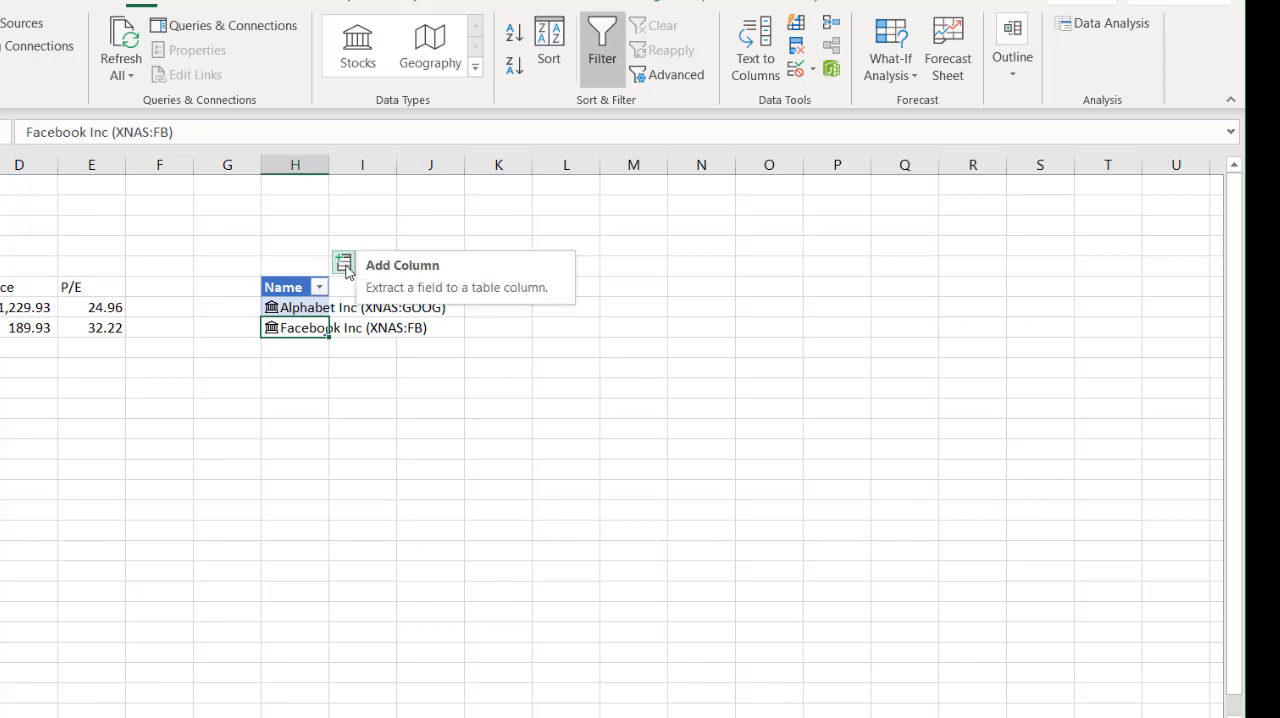
- Add a Price column to the table from Alphabet's data card and fit column I to its contents
click(272, 308)
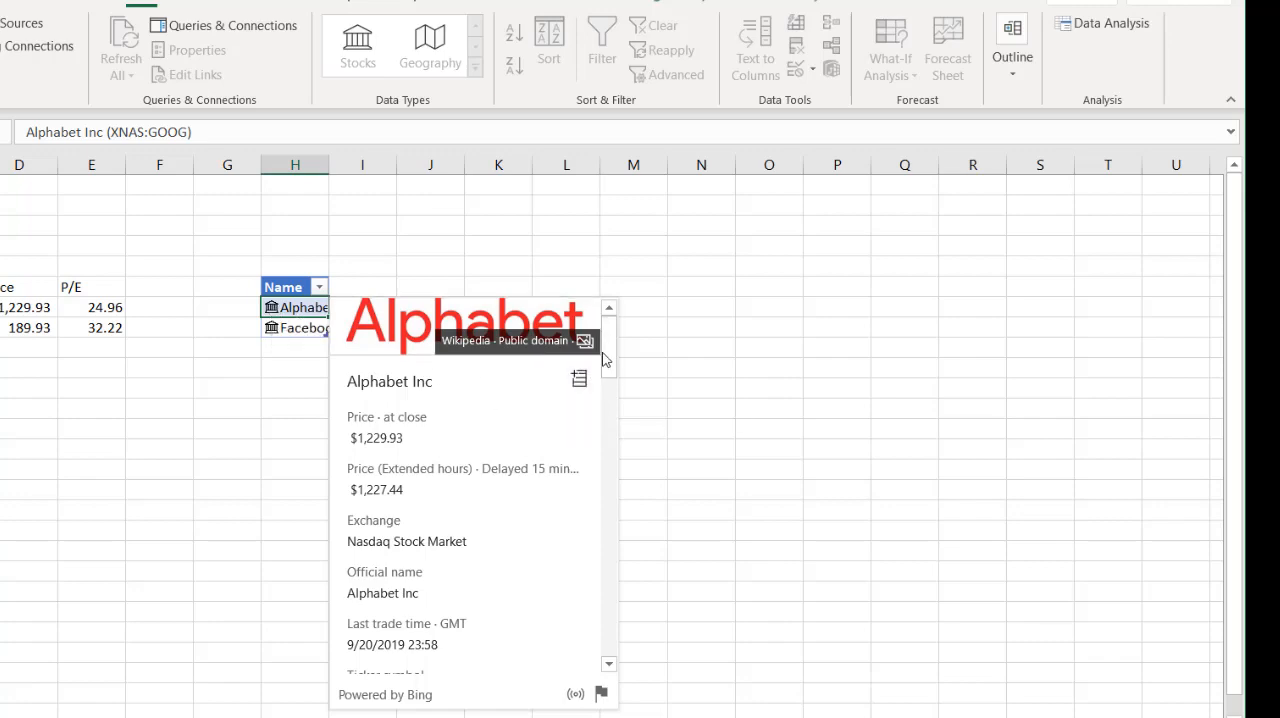
drag(606, 348, 633, 350)
click(579, 428)
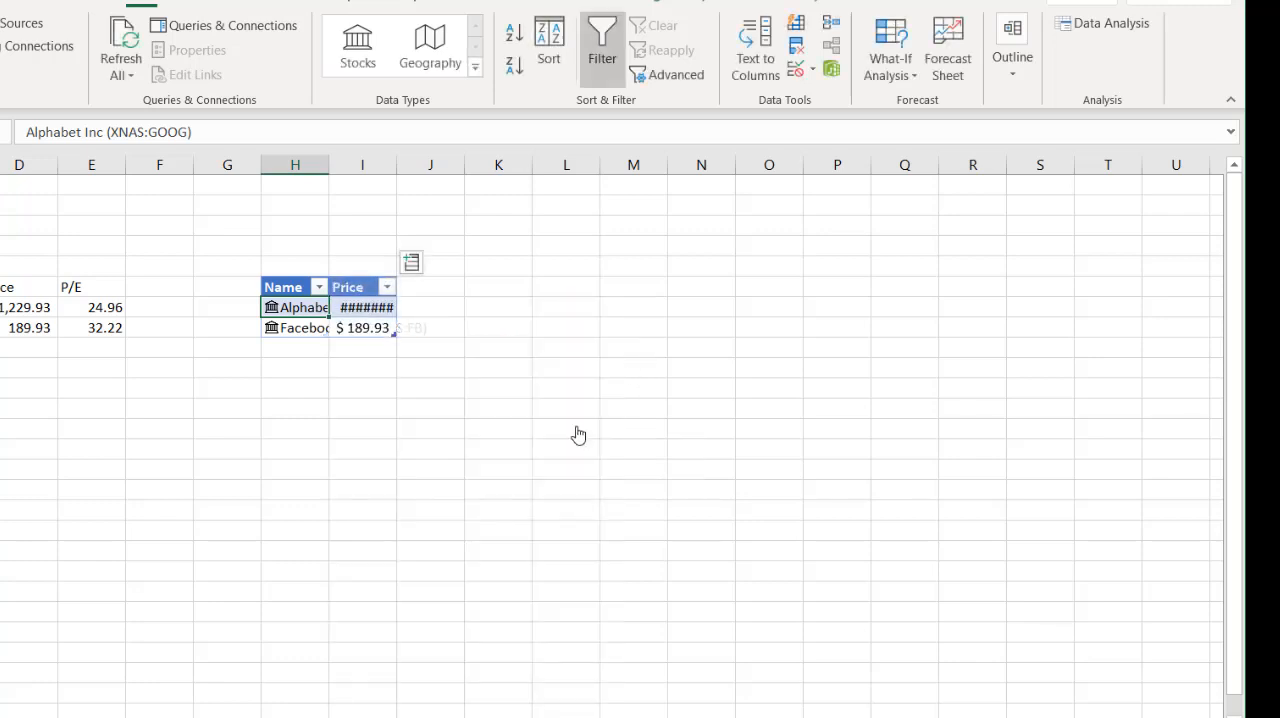
click(348, 309)
click(335, 328)
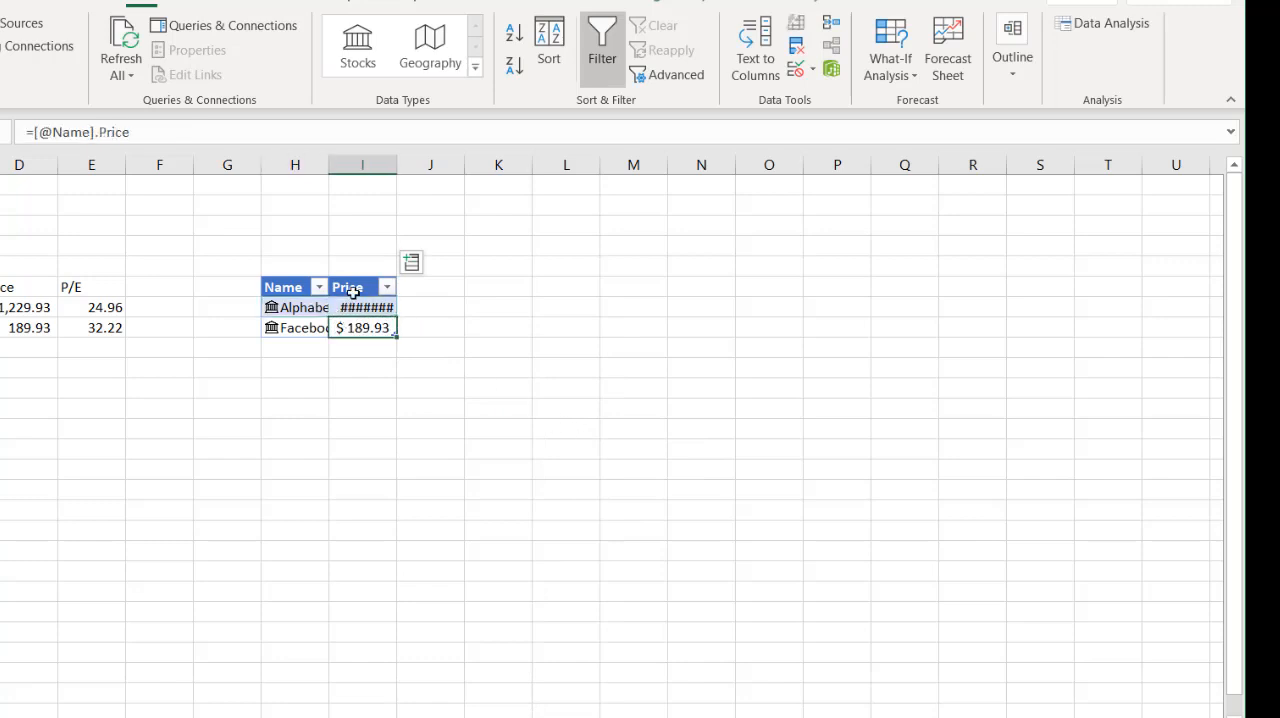
double_click(397, 164)
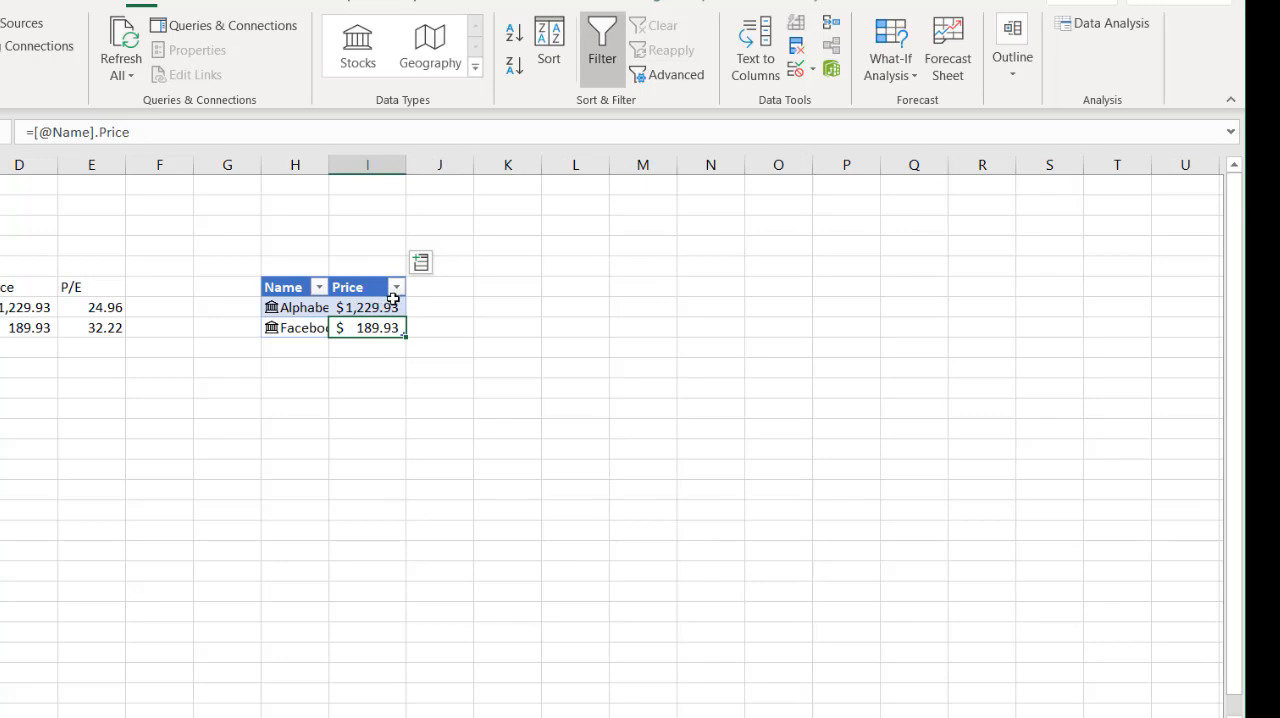
- View Facebook's data card, close it, and add the P/E field as a new table column
click(273, 330)
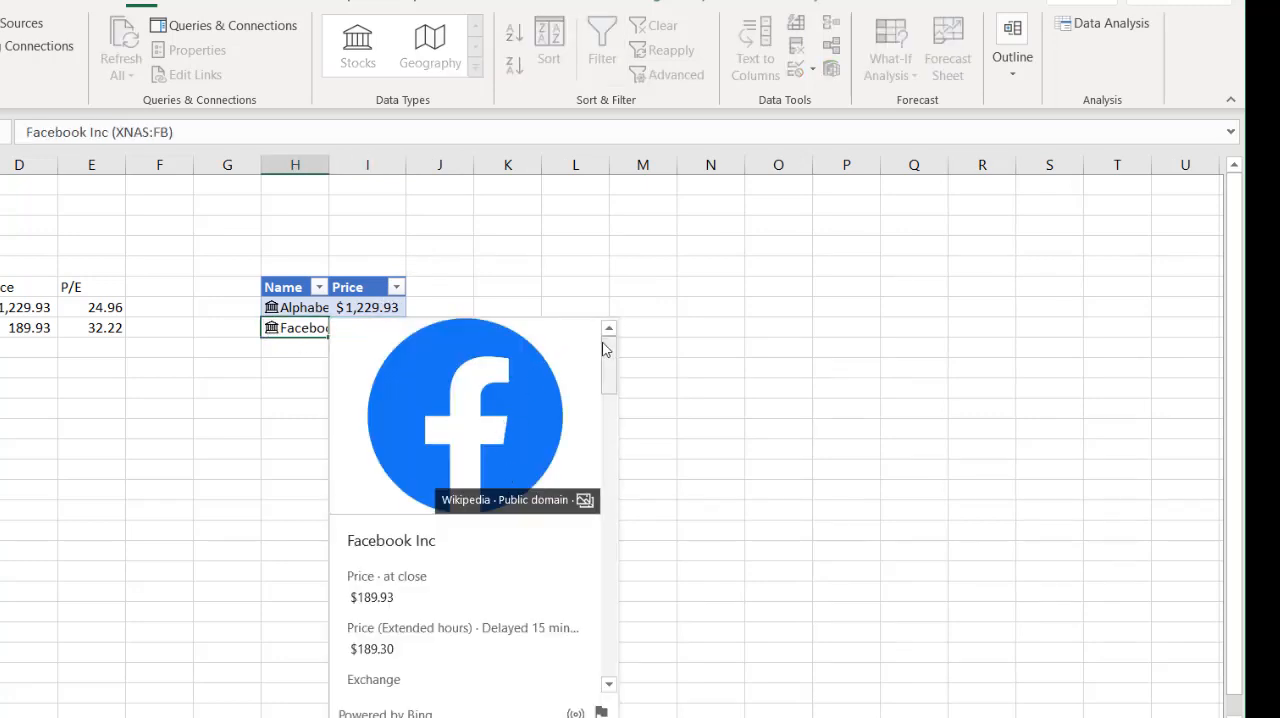
click(365, 306)
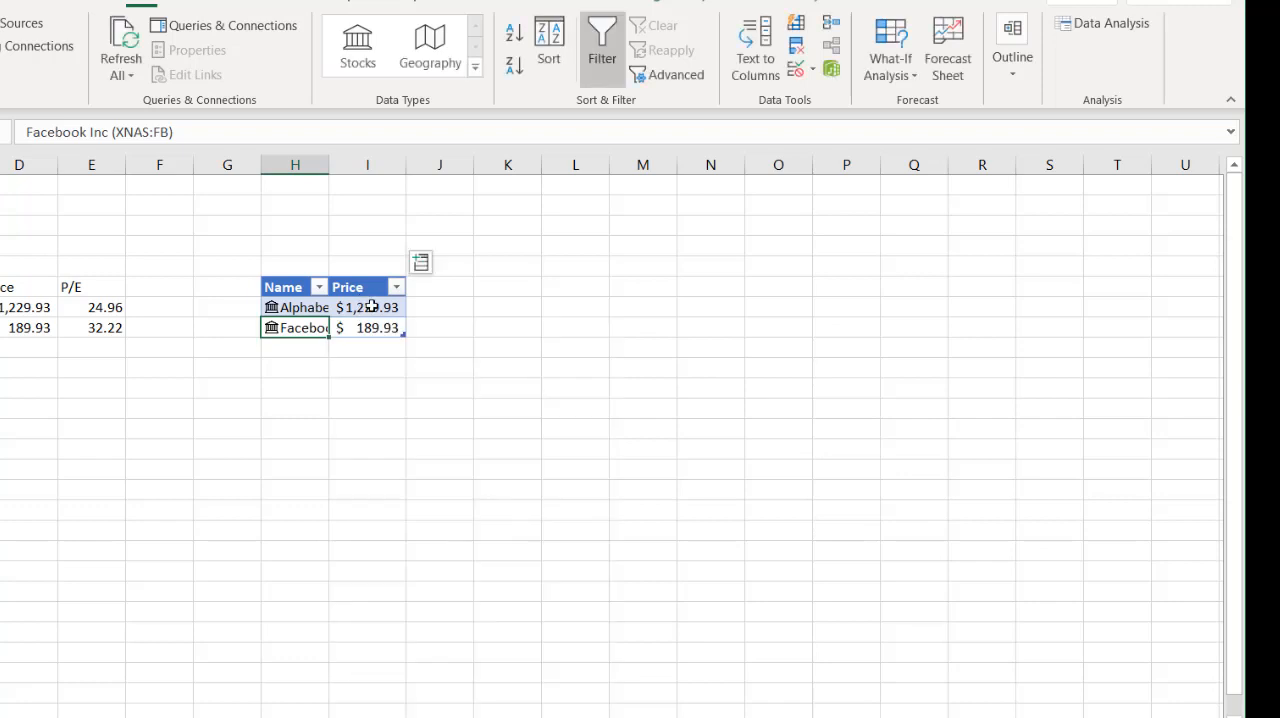
click(421, 264)
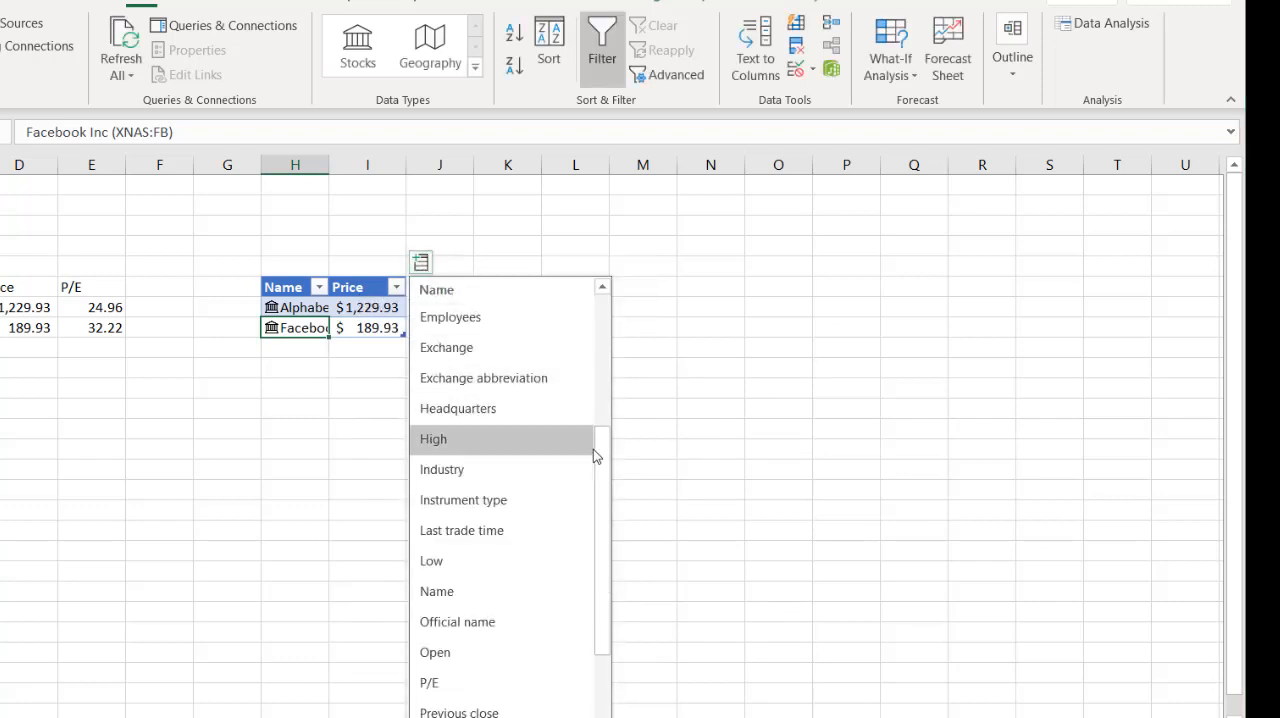
drag(600, 466, 597, 528)
click(456, 545)
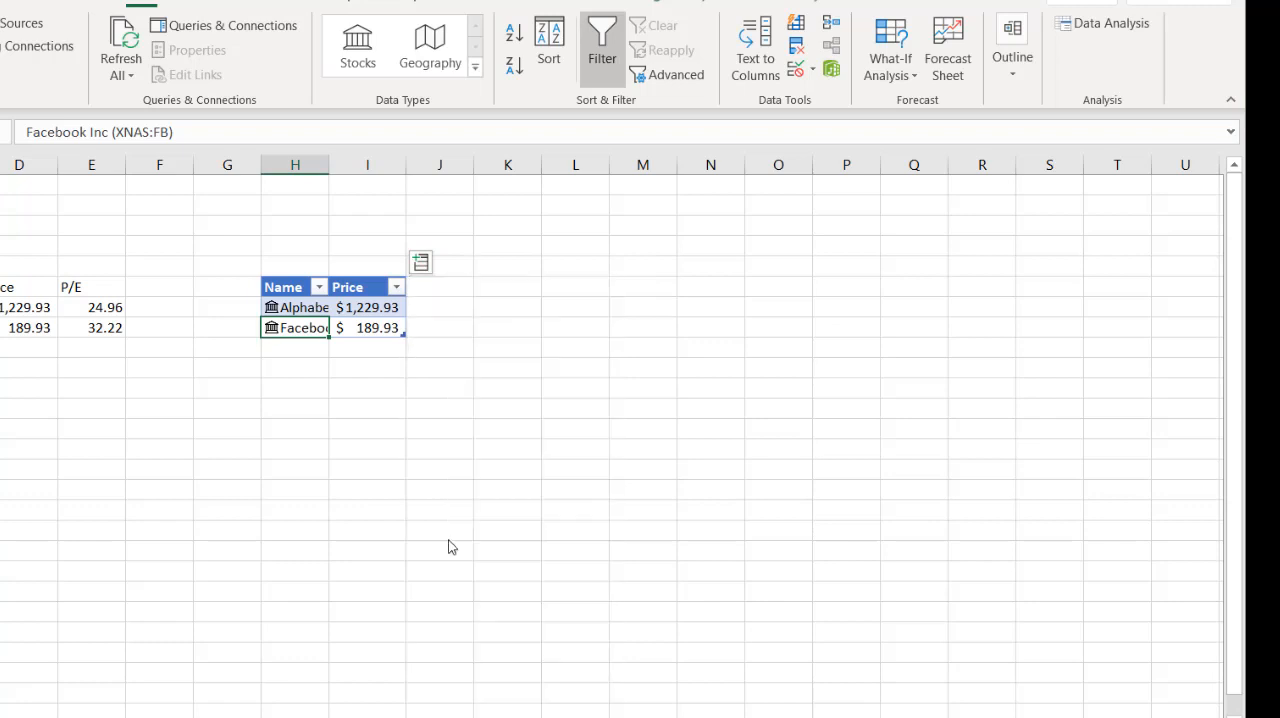
- Add a 52 week high column to the table from header cell K6 and fit its width to the contents
click(484, 291)
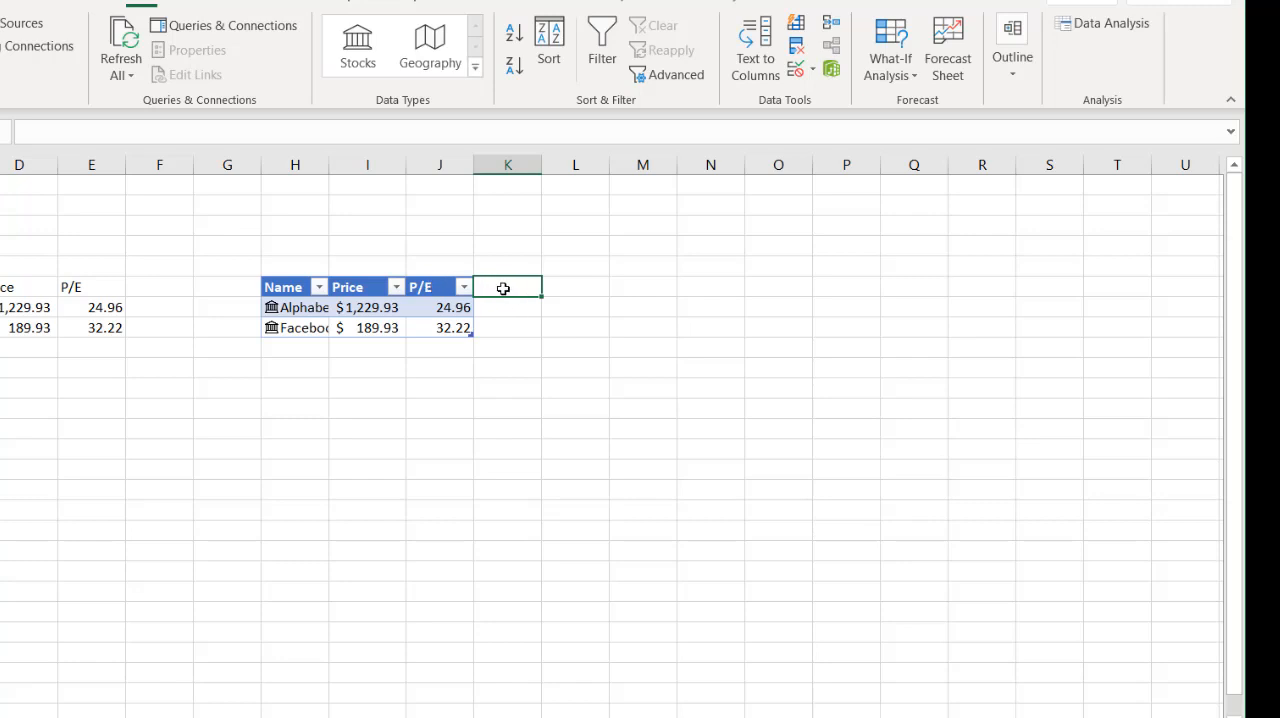
text(hi)
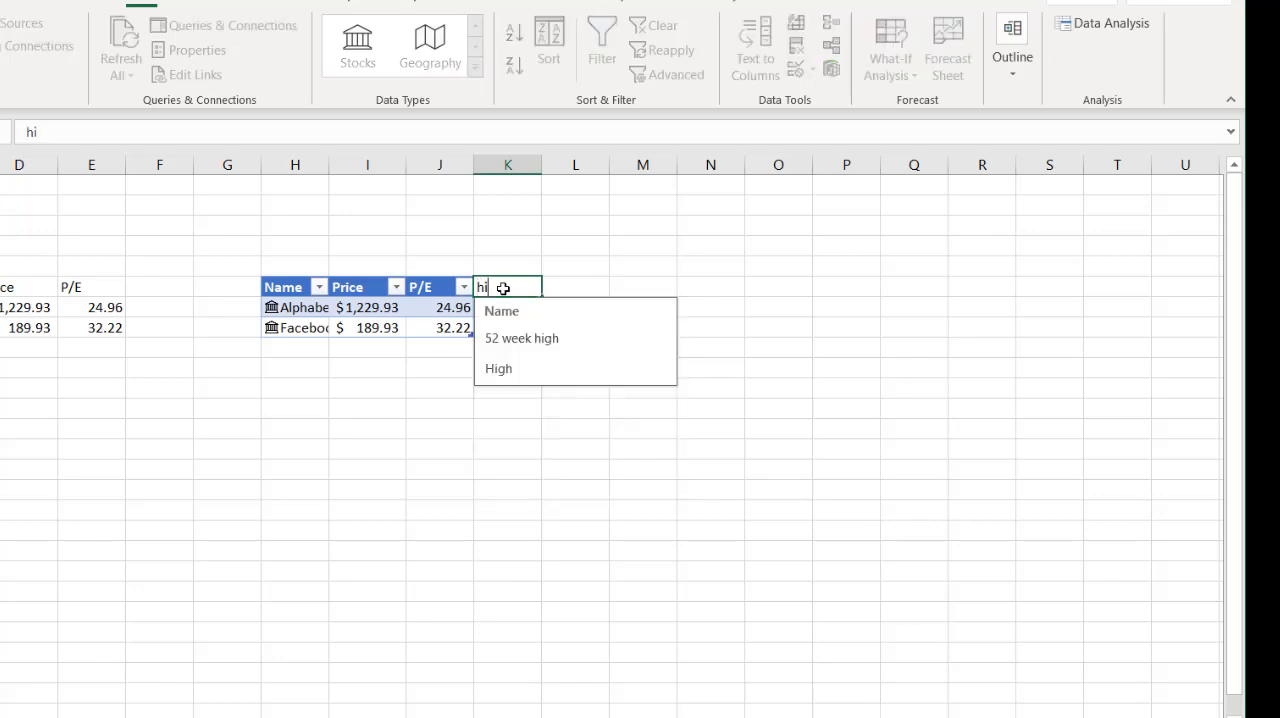
click(519, 338)
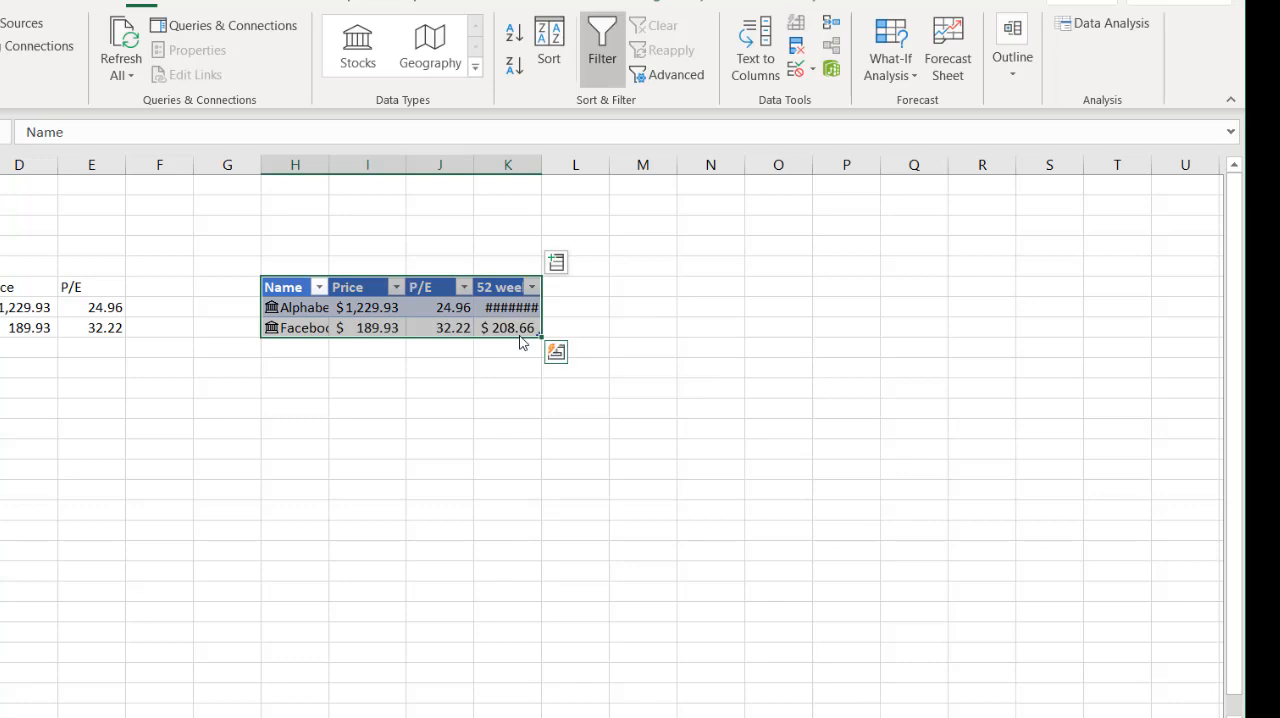
double_click(541, 164)
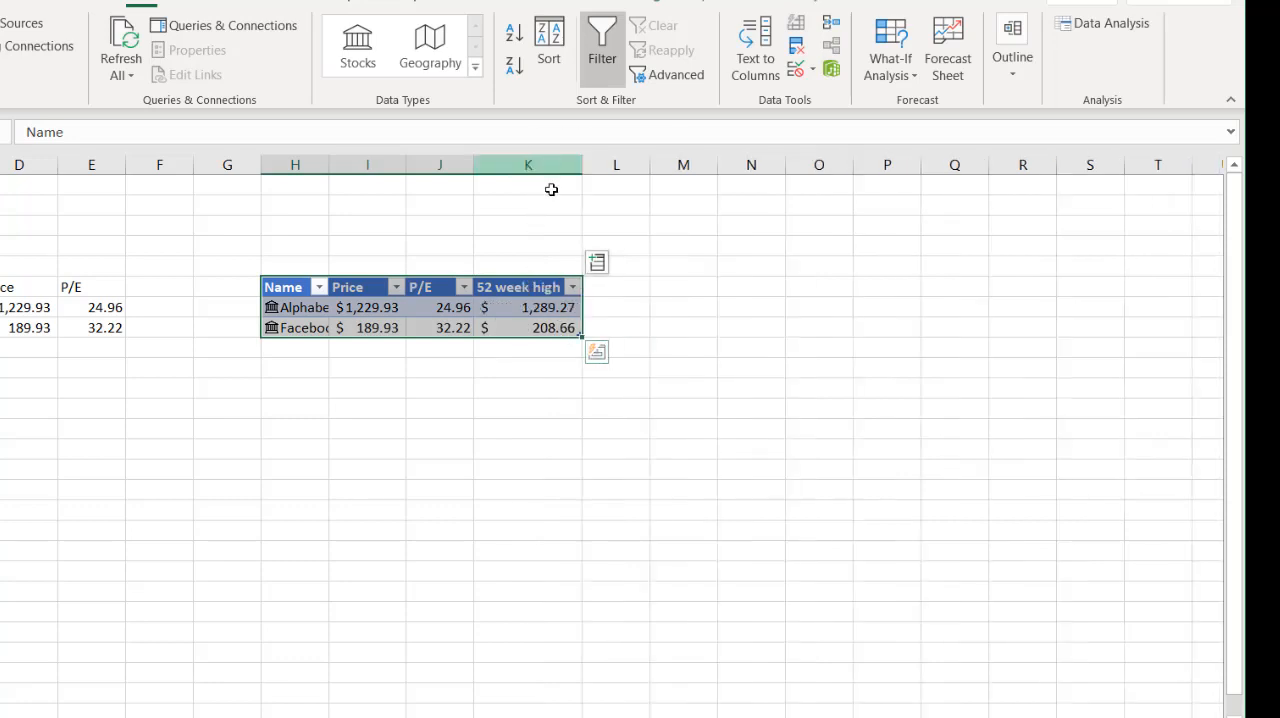
- Add a 52 week low column to the table from header cell L6
click(604, 287)
text(lo)
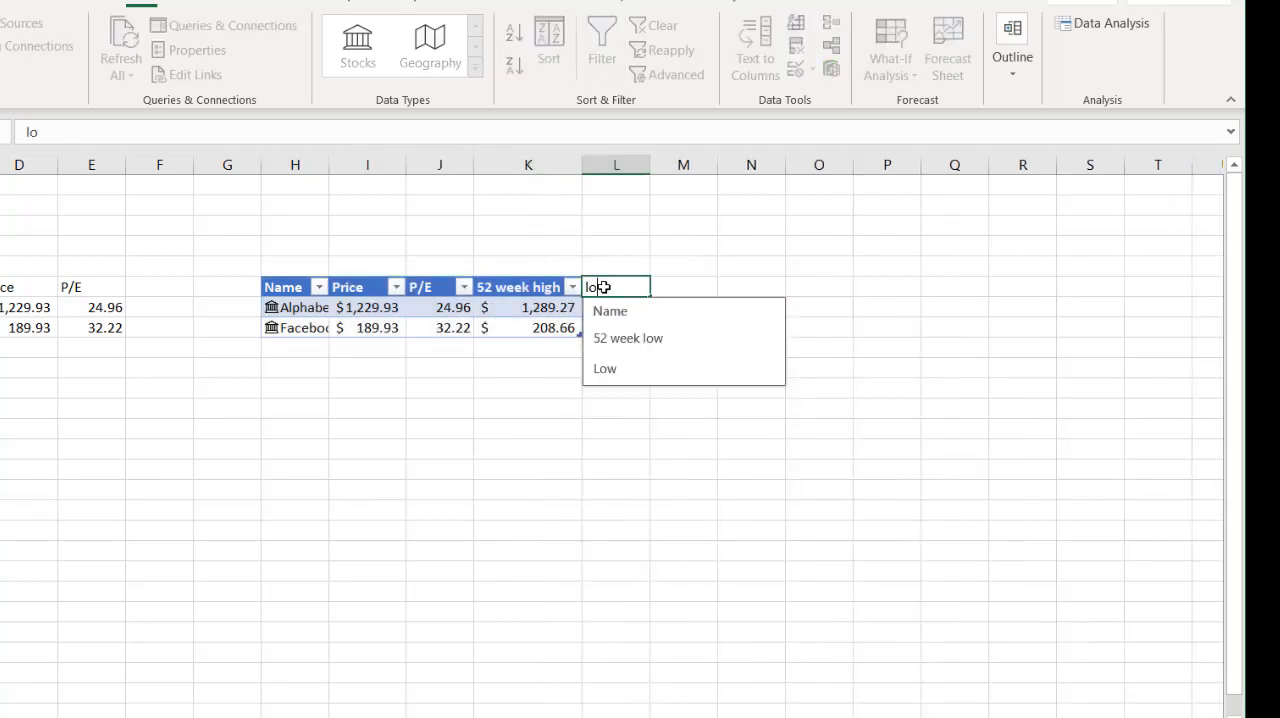
click(623, 340)
click(492, 288)
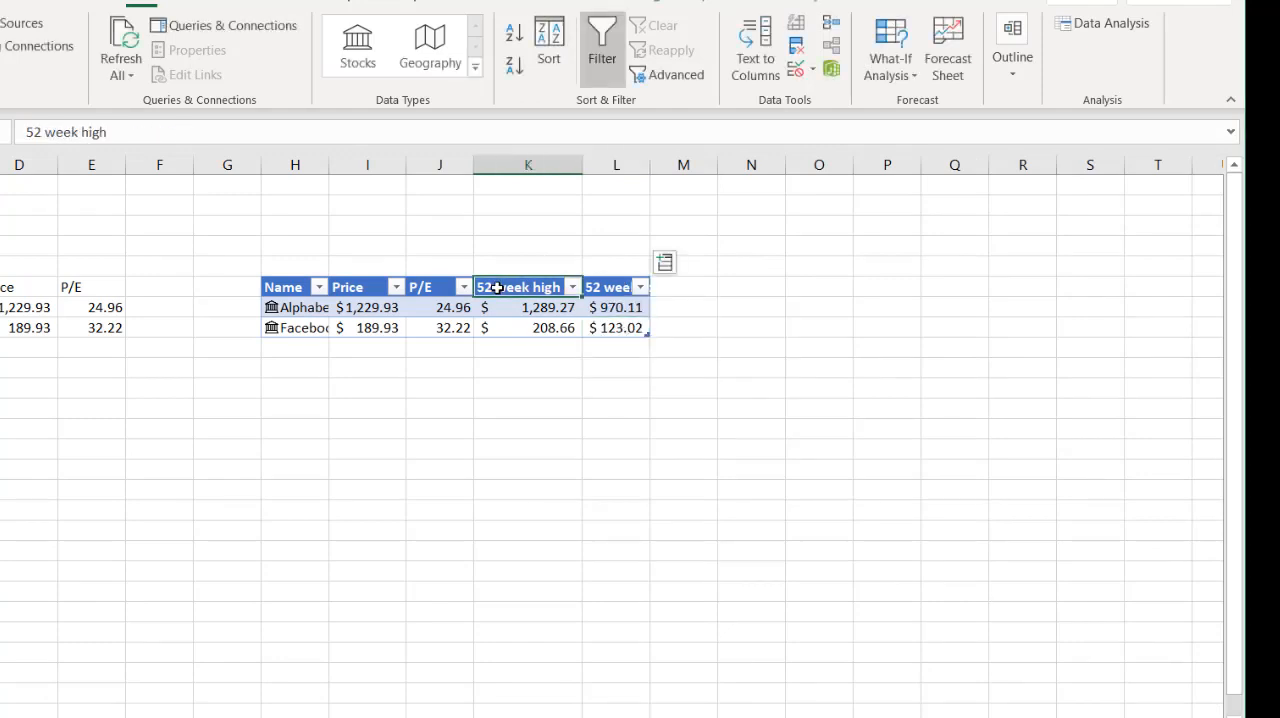
- Fit the width of column H to the stock names in the table
click(418, 287)
click(367, 286)
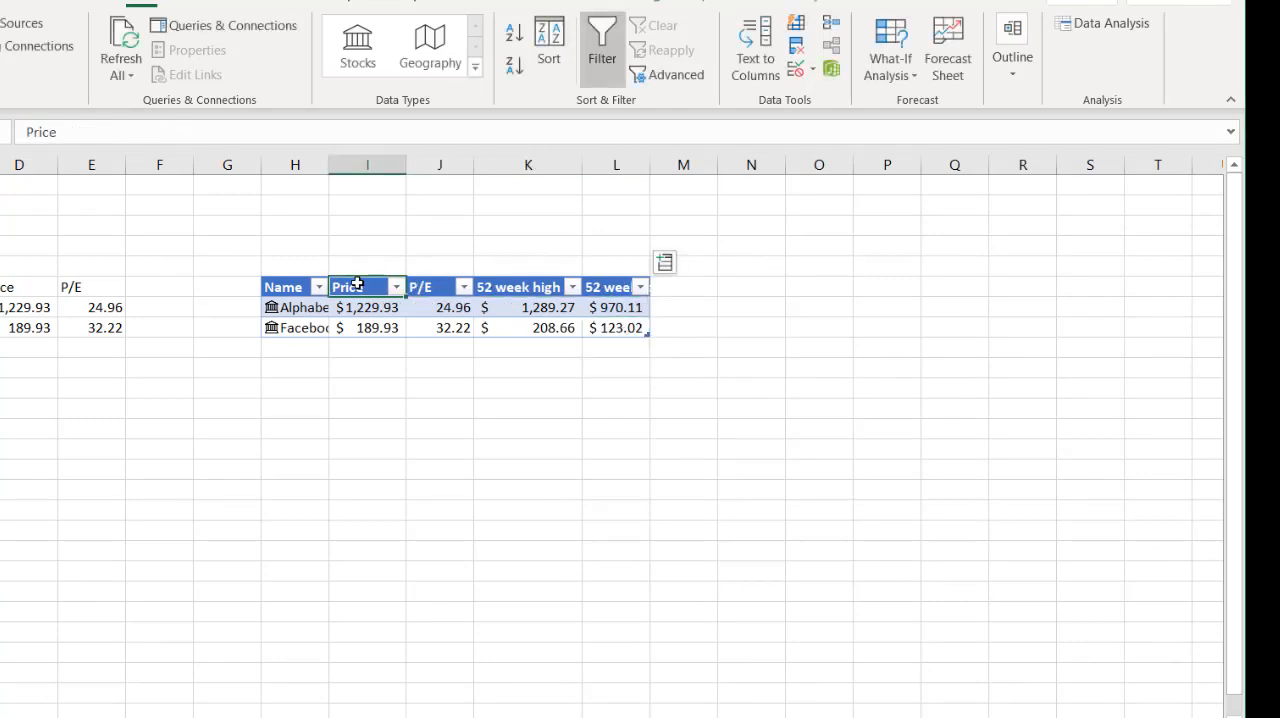
click(611, 329)
click(303, 345)
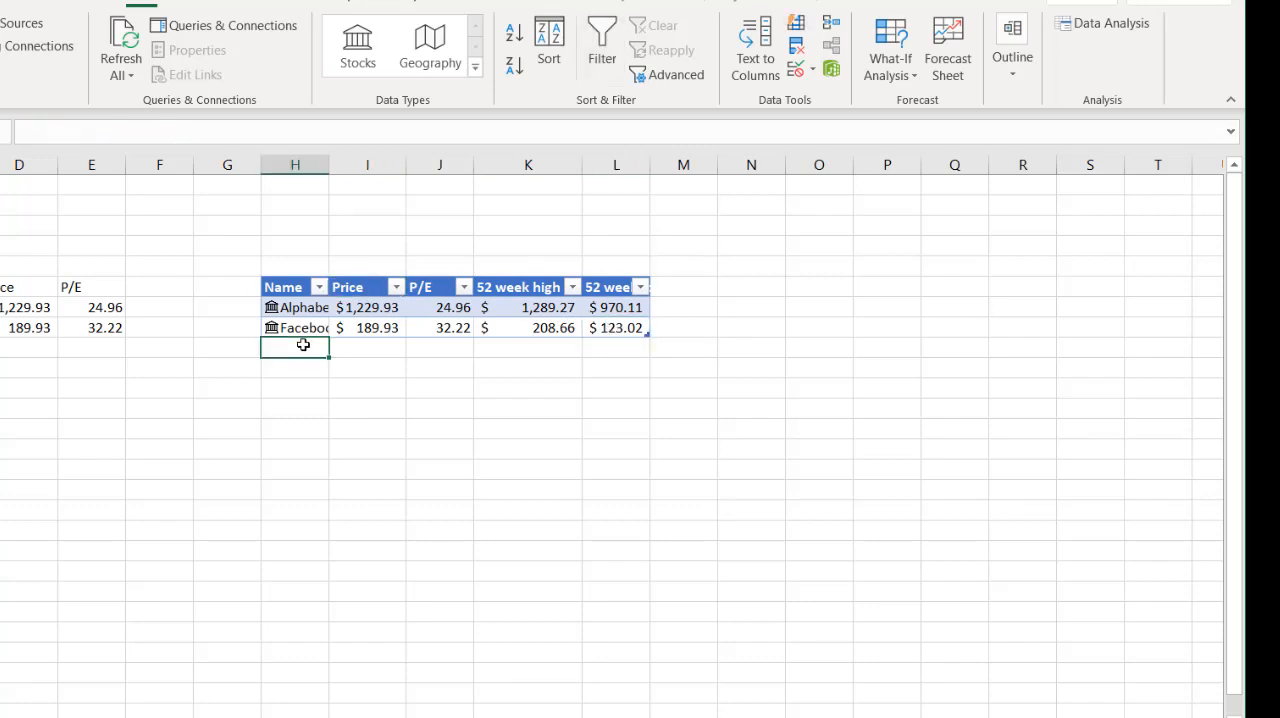
double_click(328, 165)
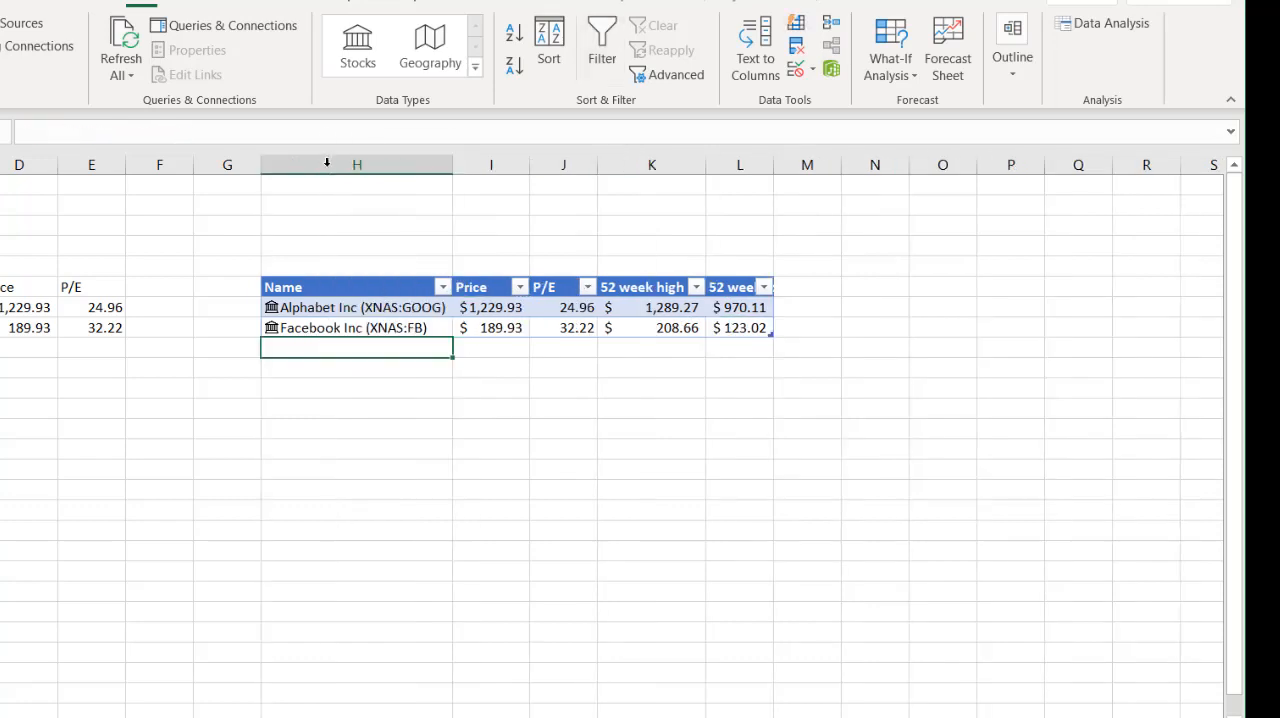
- Add ibm as a new stock row beneath Facebook in the table and fit column H to its full name
click(335, 347)
text(ibm)
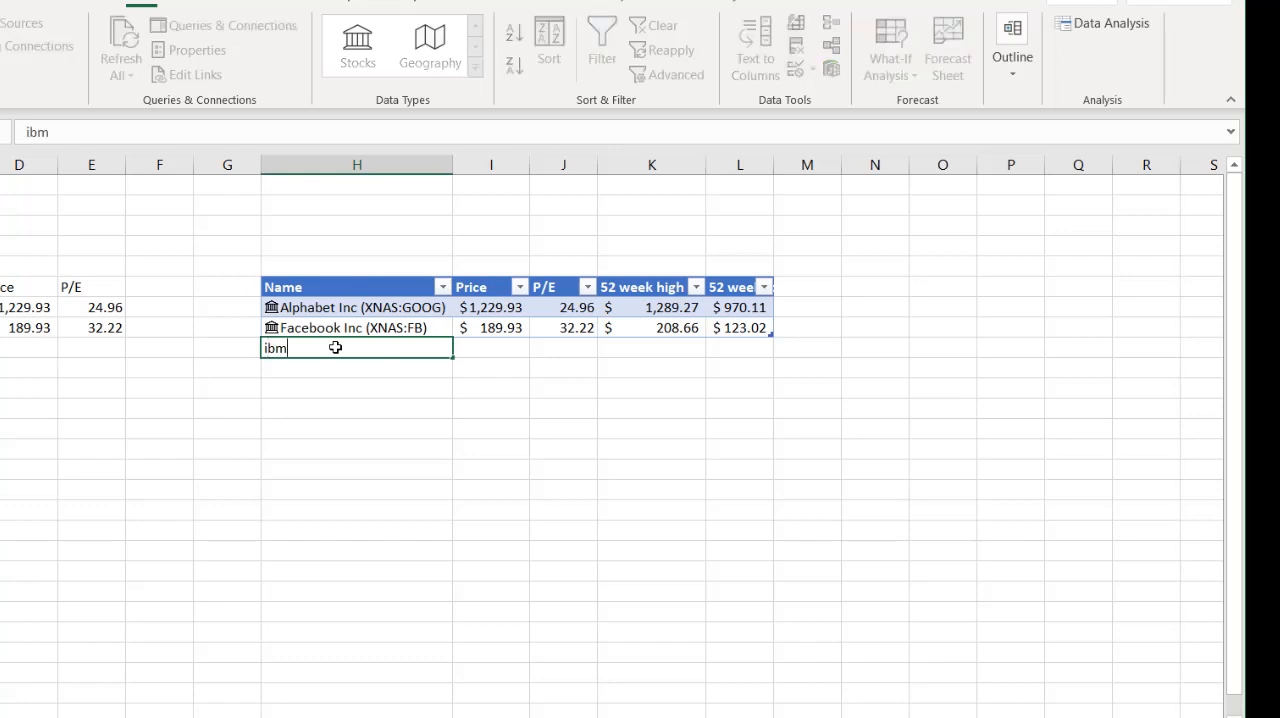
key(Tab)
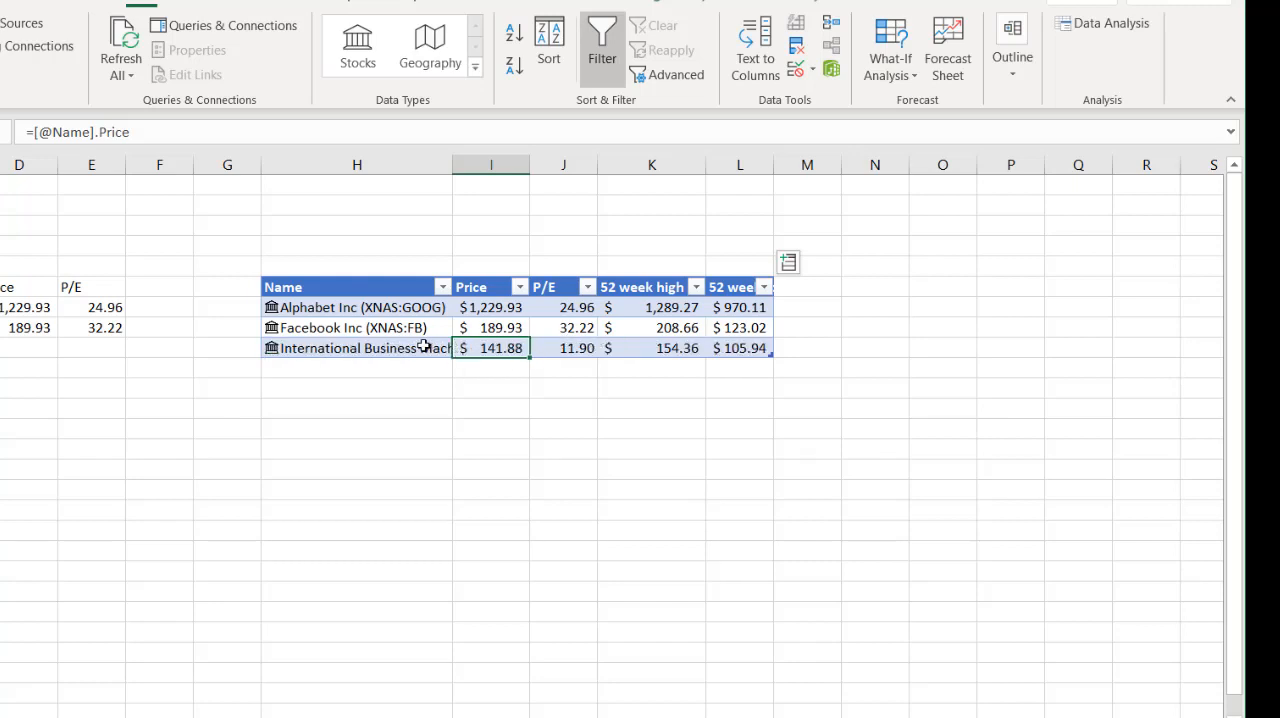
double_click(453, 164)
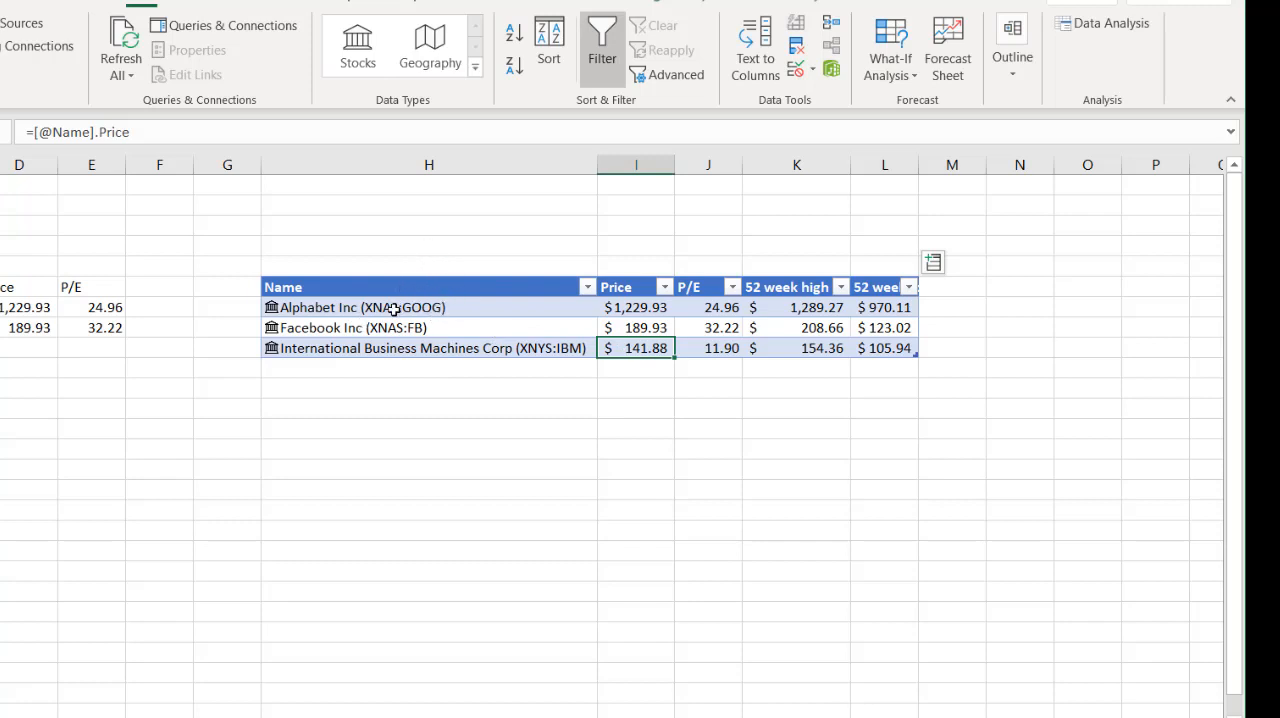
- Inspect the formulas behind Facebook's price, P/E, 52 week high and 52 week low, and the IBM name cell
click(651, 328)
click(712, 327)
click(769, 328)
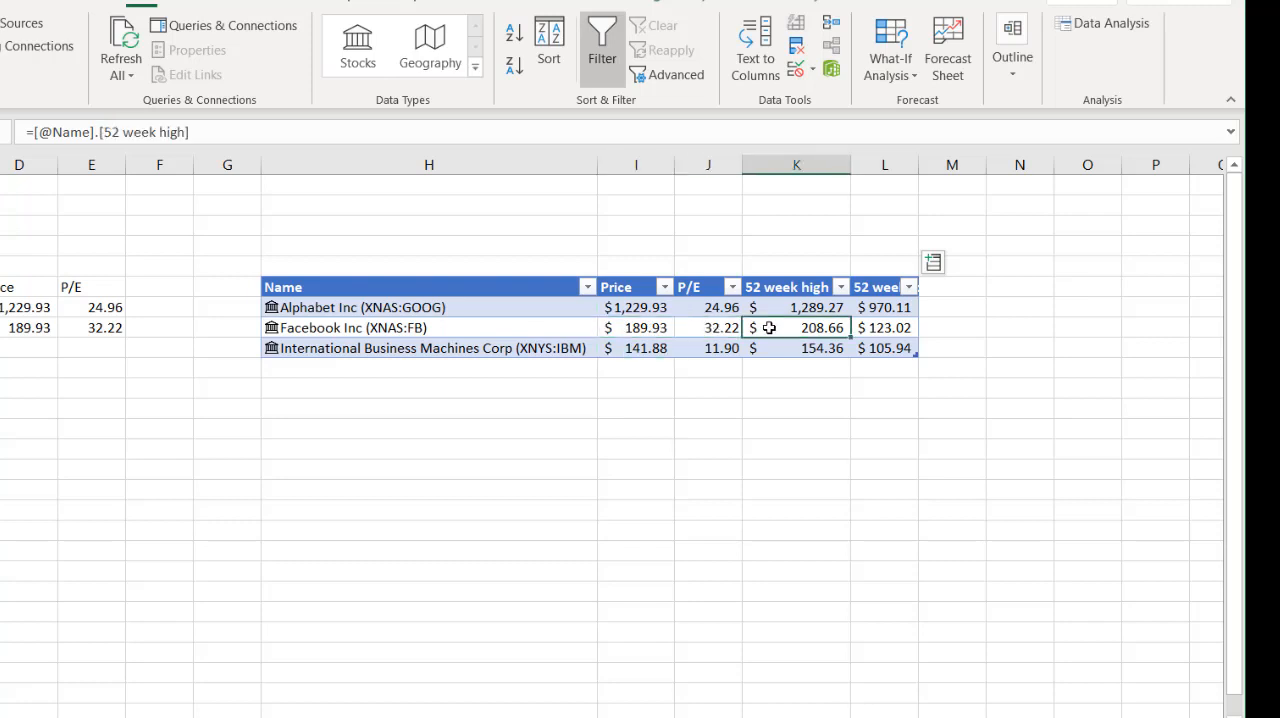
click(866, 328)
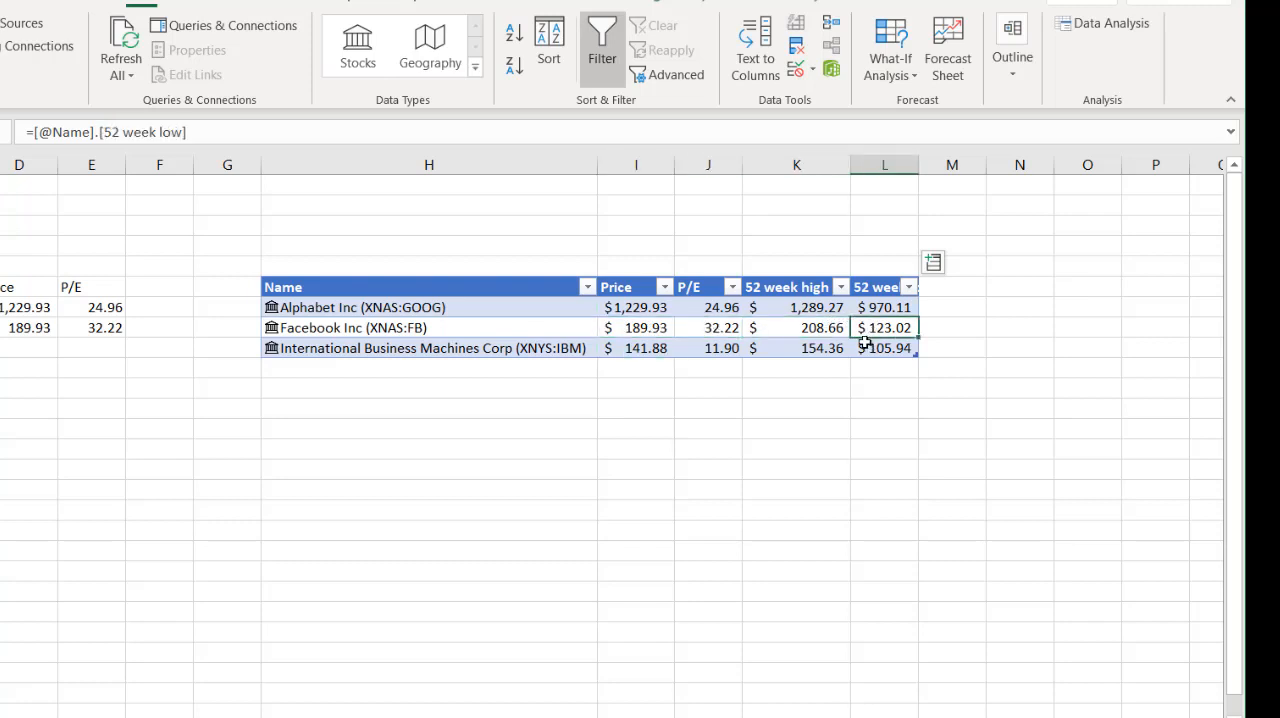
click(860, 348)
click(507, 347)
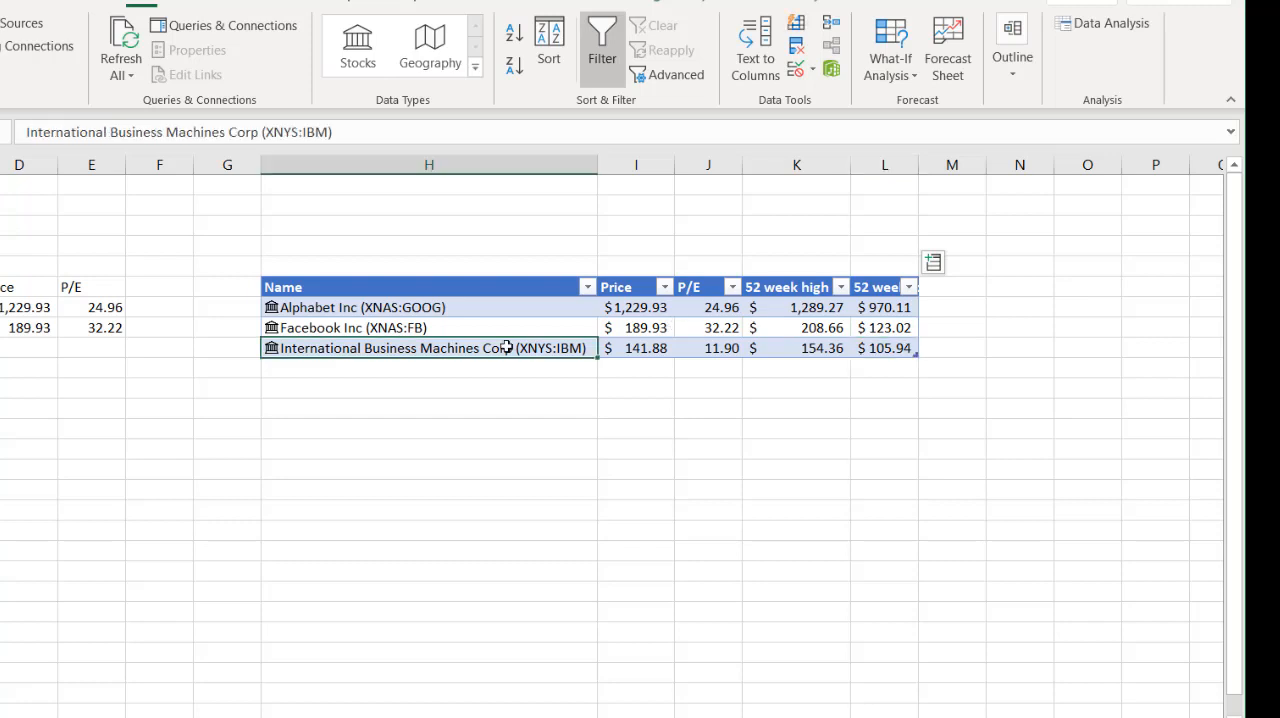
- Refresh all the workbook's data, and refresh the Alphabet stock cell in the table on its own
drag(636, 312, 631, 337)
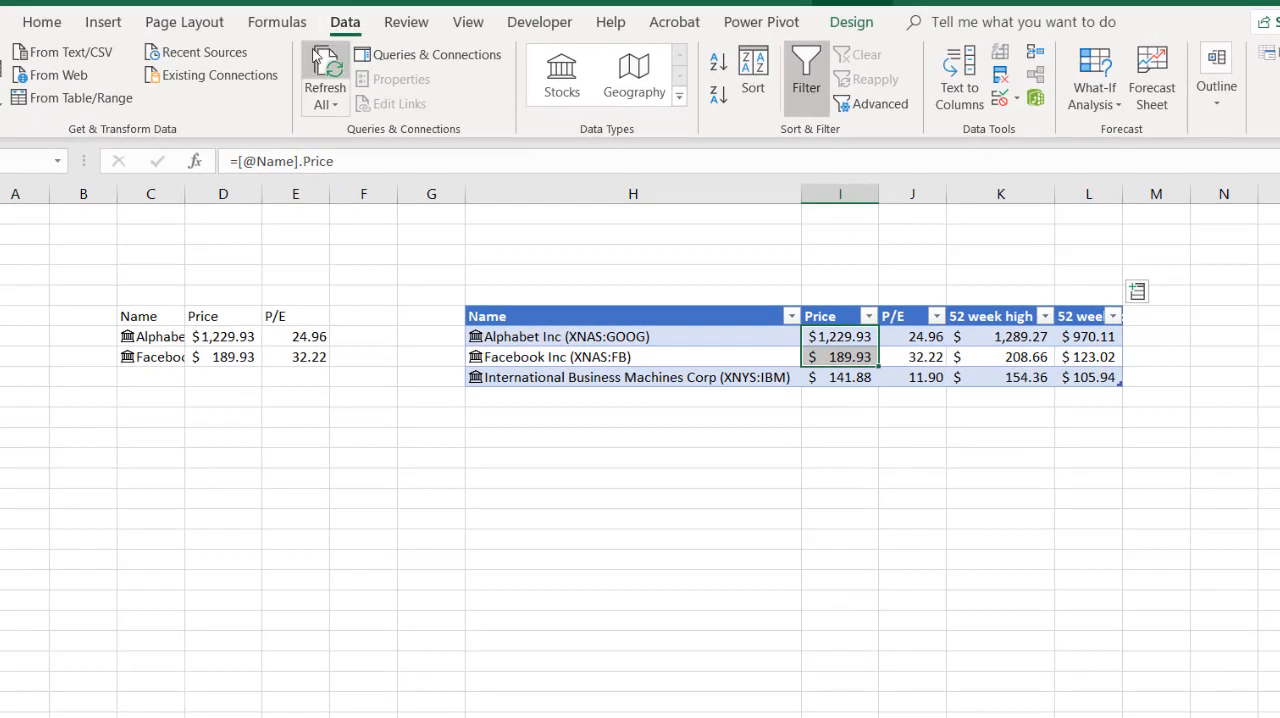
click(316, 55)
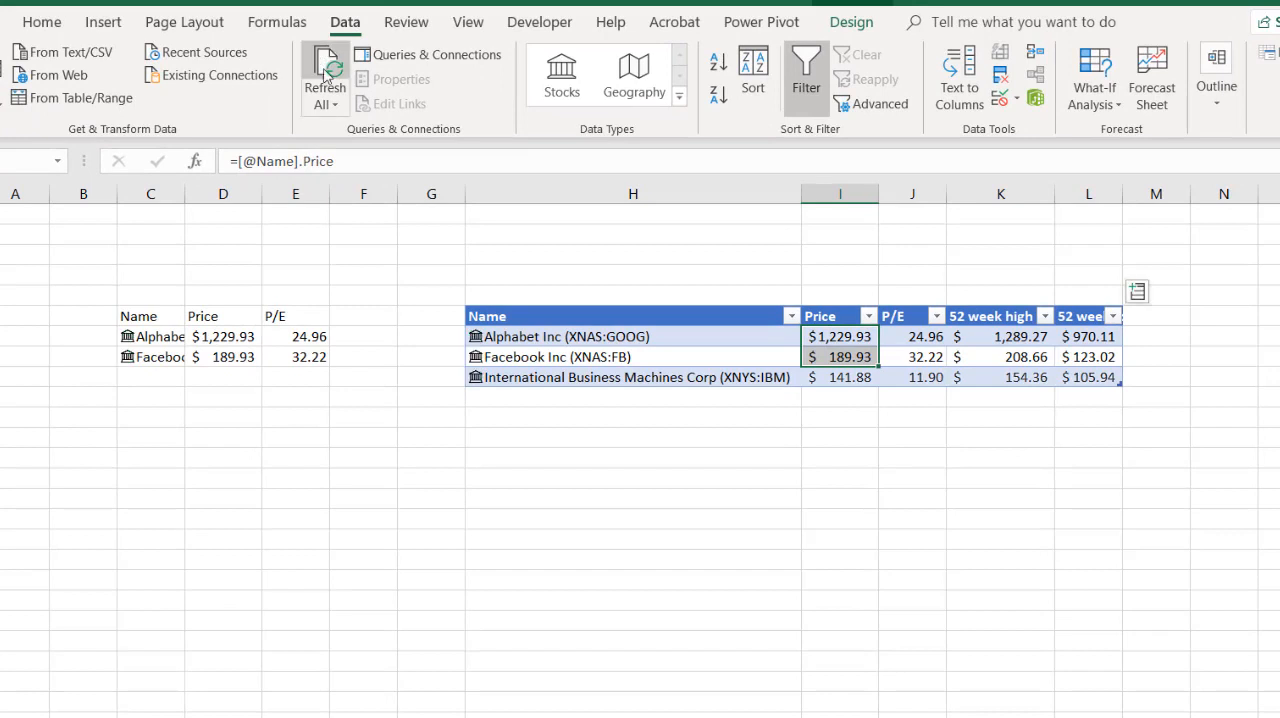
click(692, 338)
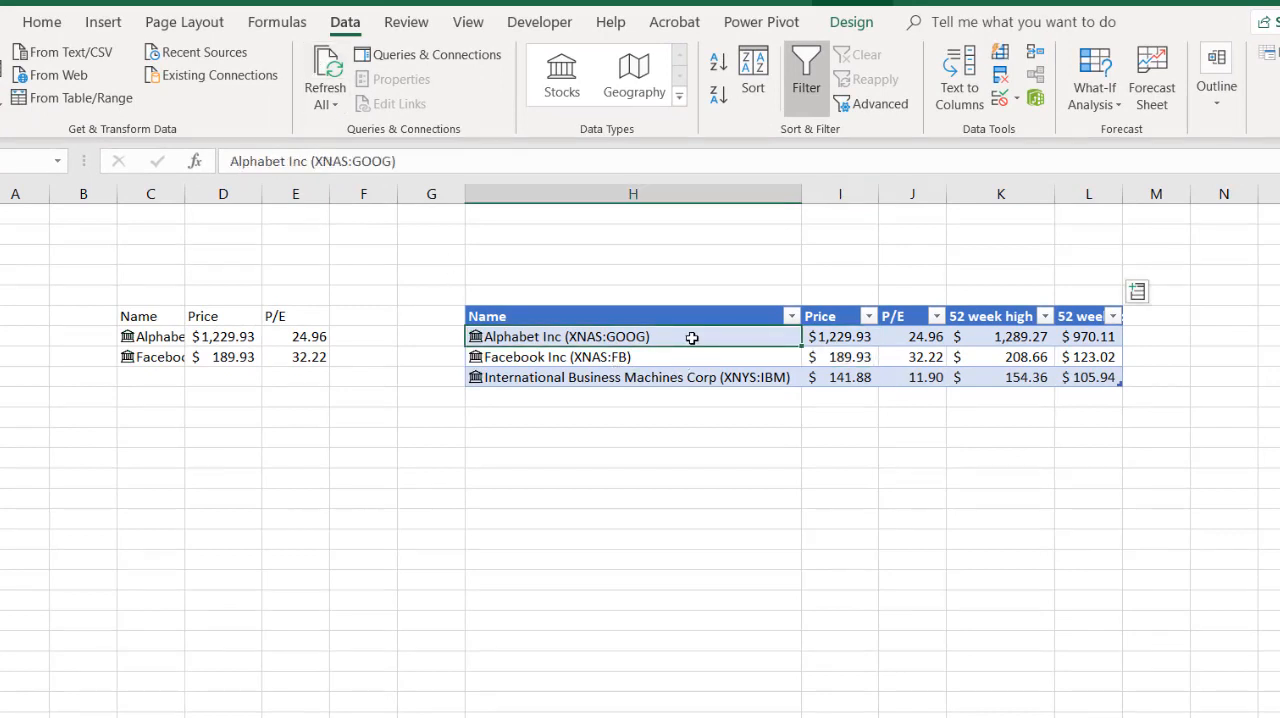
right_click(678, 338)
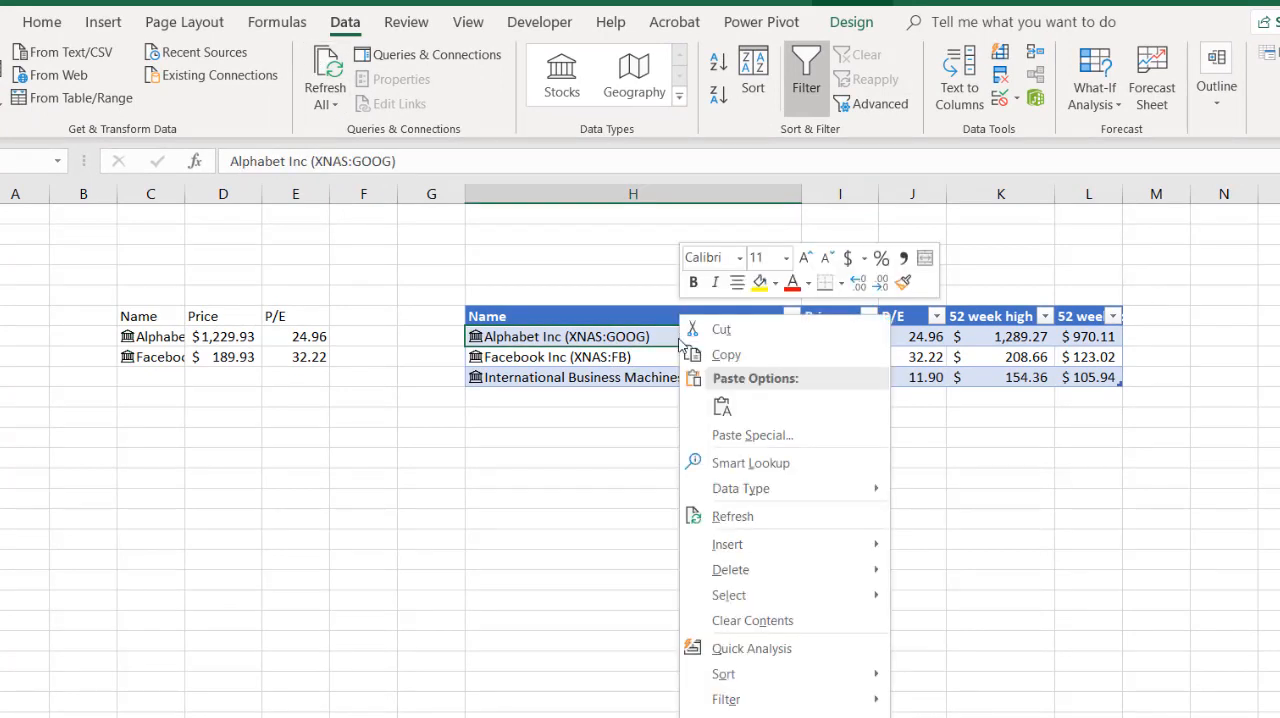
click(784, 515)
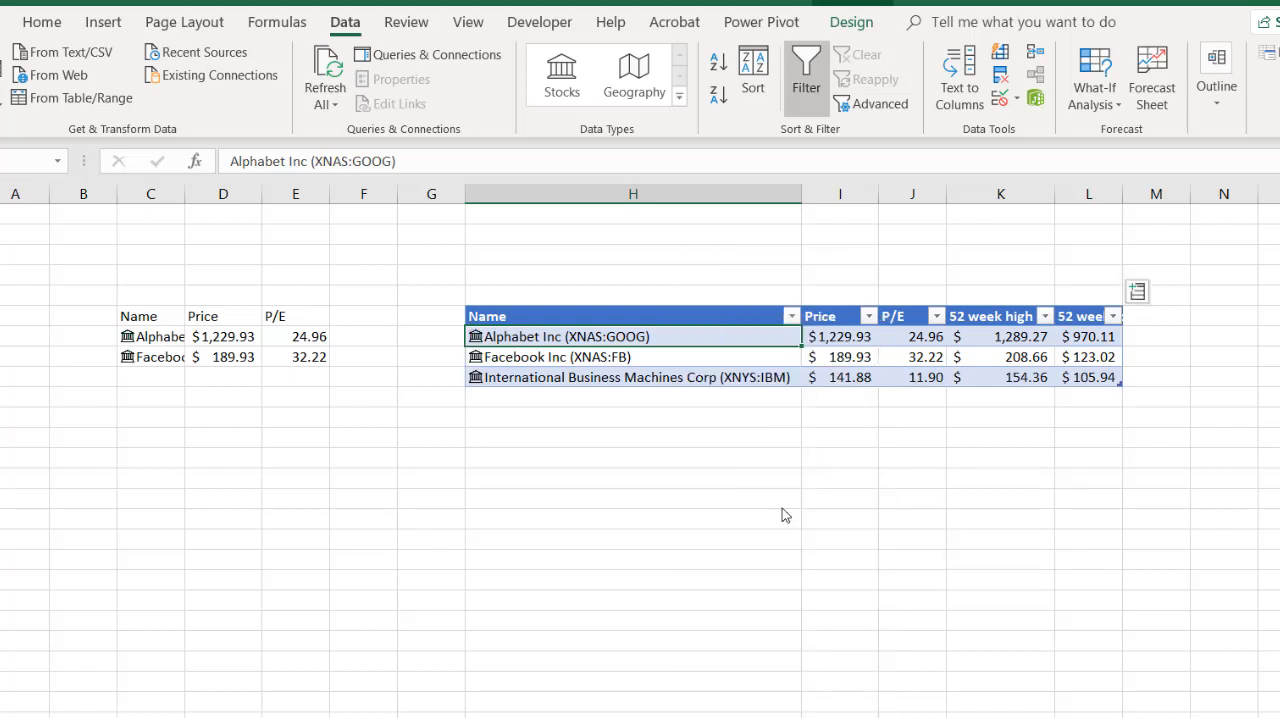
- Examine the formulas in the table's Price and P/E columns for Alphabet and Facebook
click(835, 337)
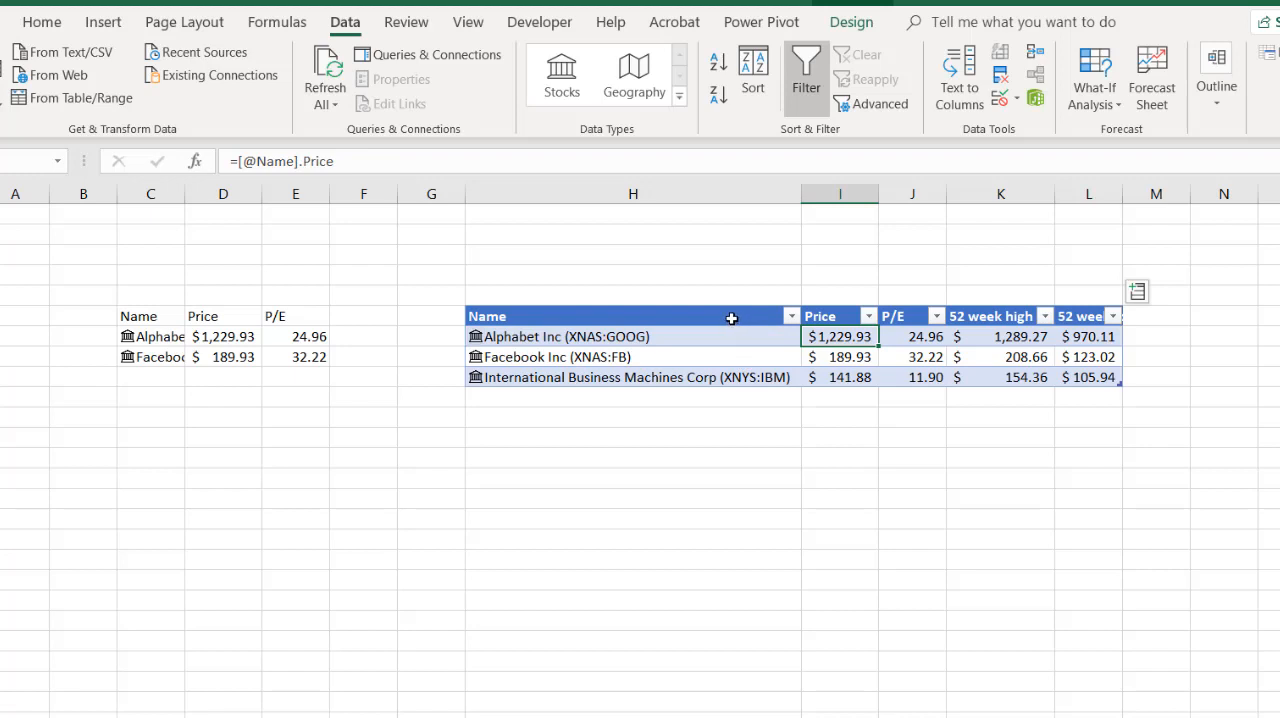
click(856, 356)
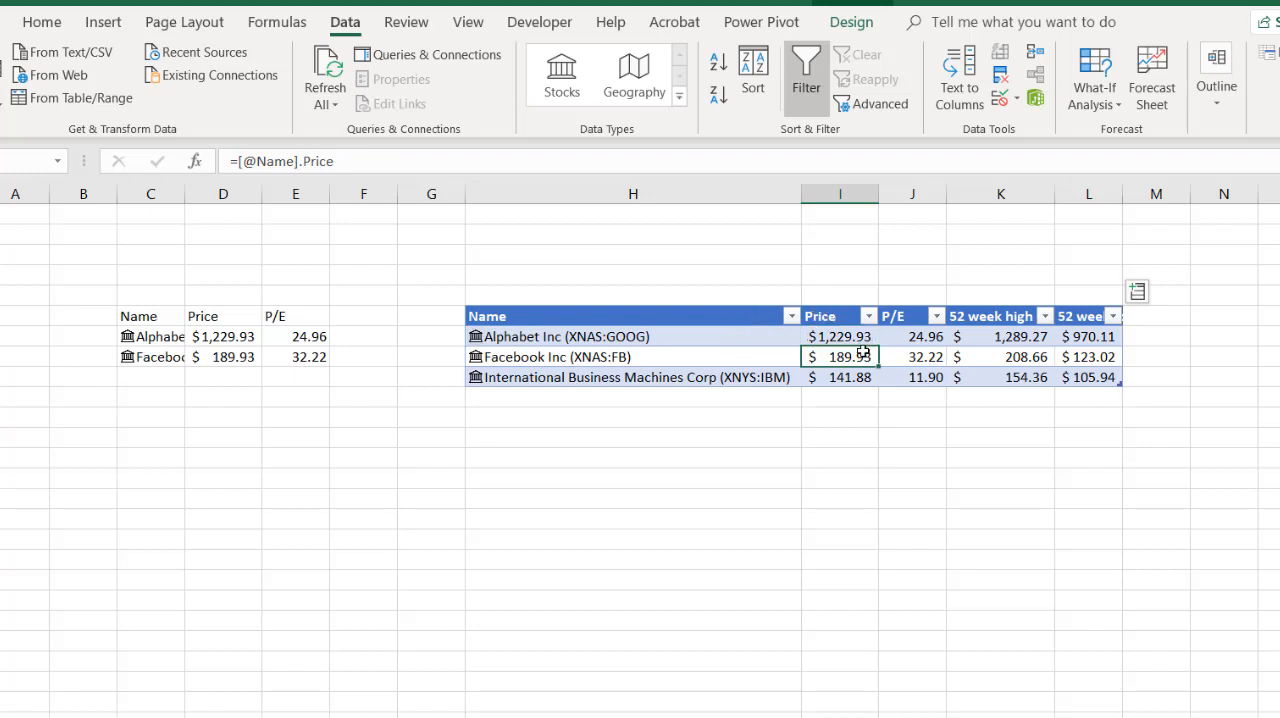
click(908, 351)
click(842, 296)
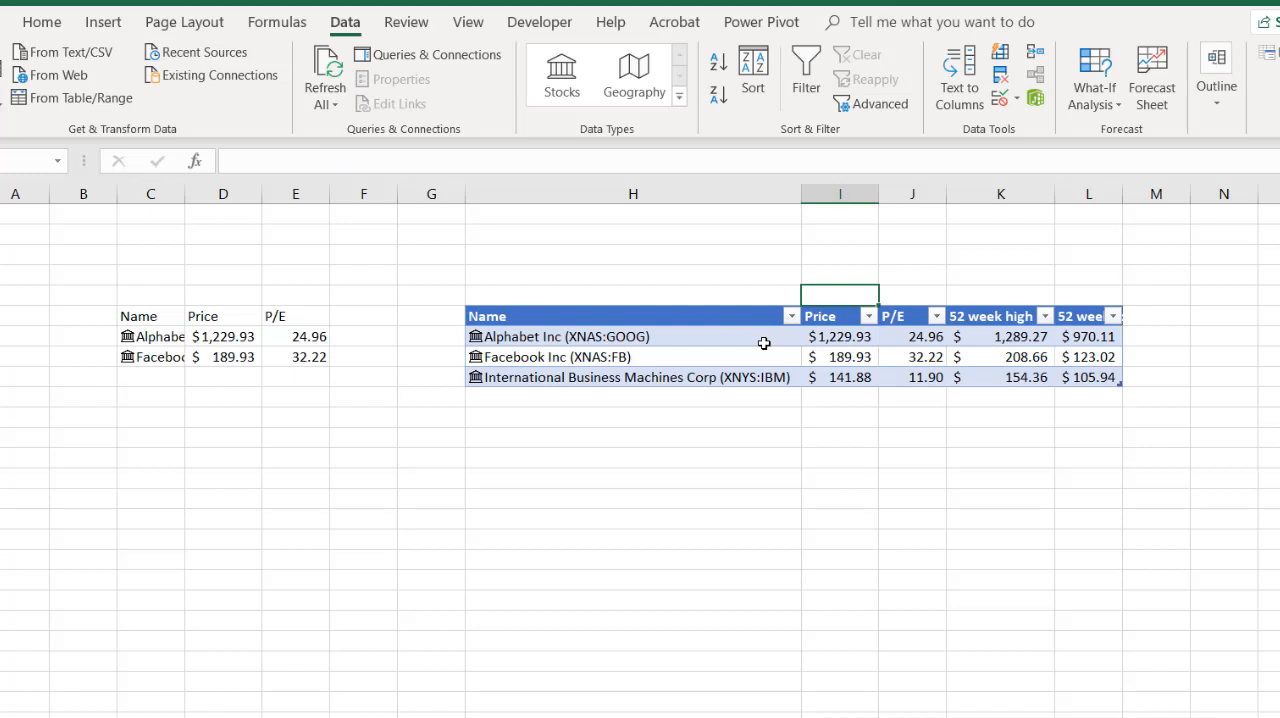
click(834, 336)
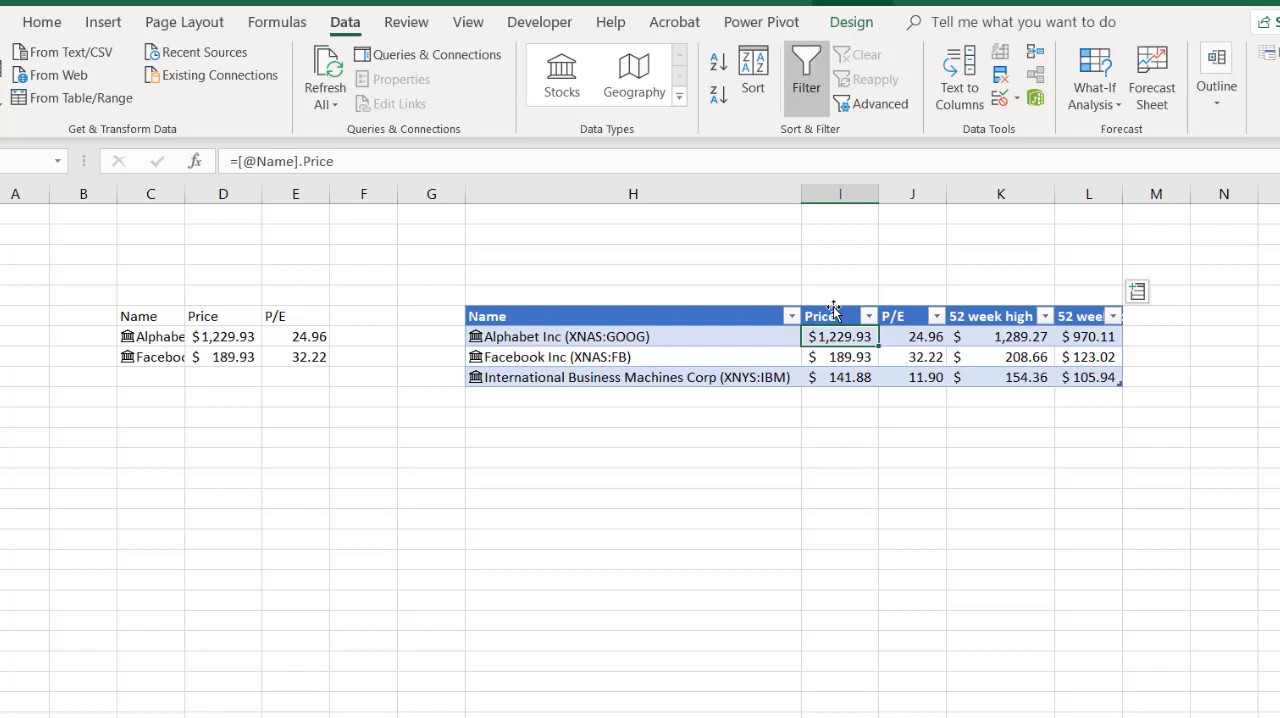
click(844, 356)
click(912, 357)
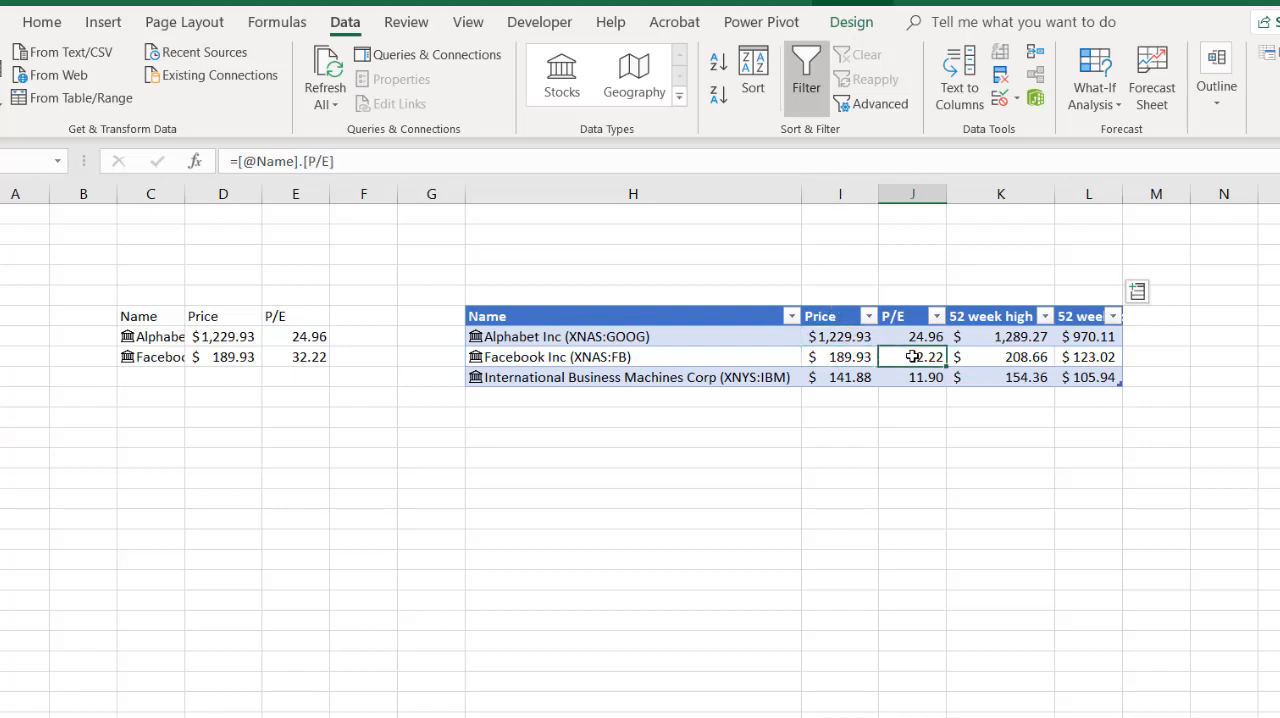
click(834, 320)
click(829, 336)
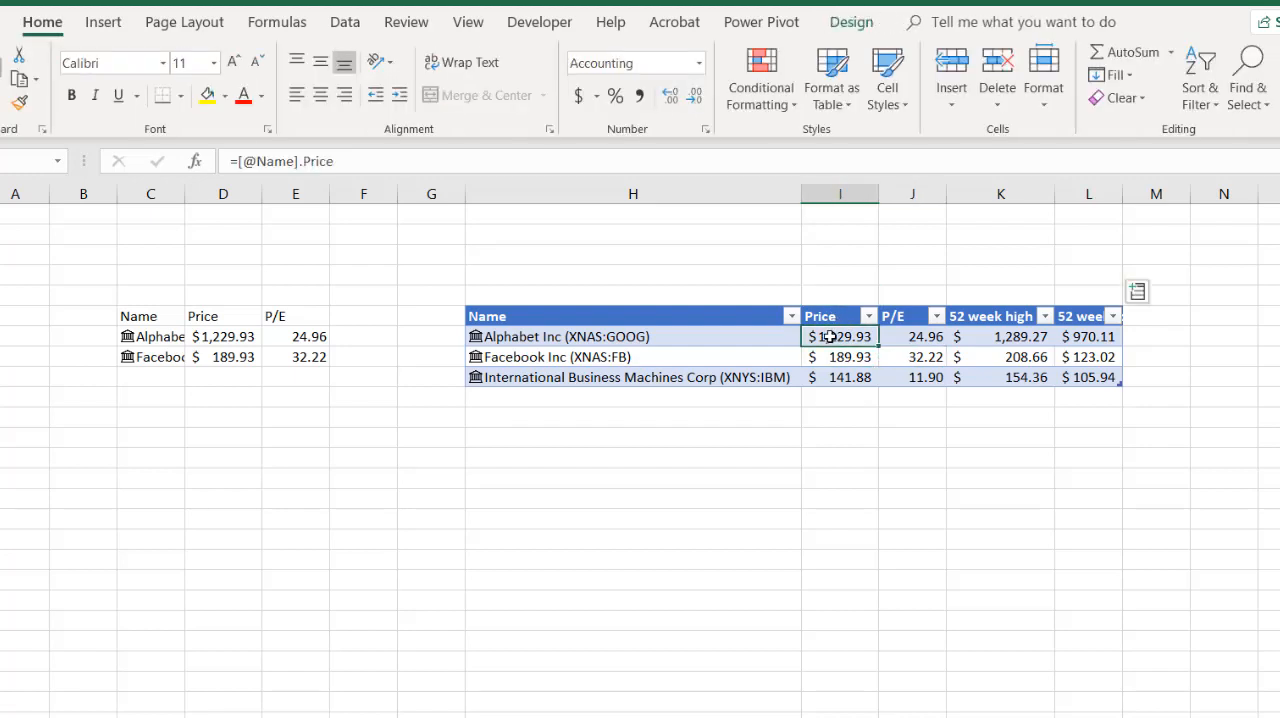
- Copy the table's Price through 52 week low data and paste it over itself as values only, checking Facebook's cells
drag(834, 336, 927, 351)
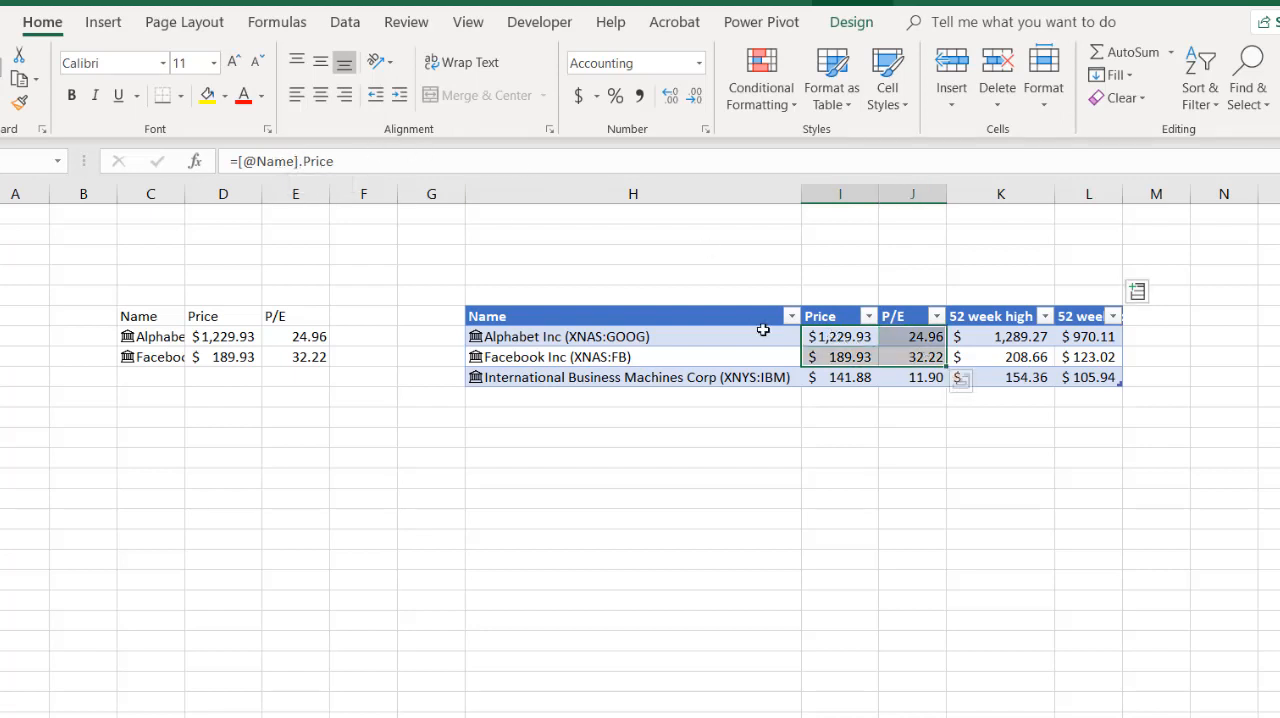
drag(834, 336, 1072, 372)
key(ctrl+c)
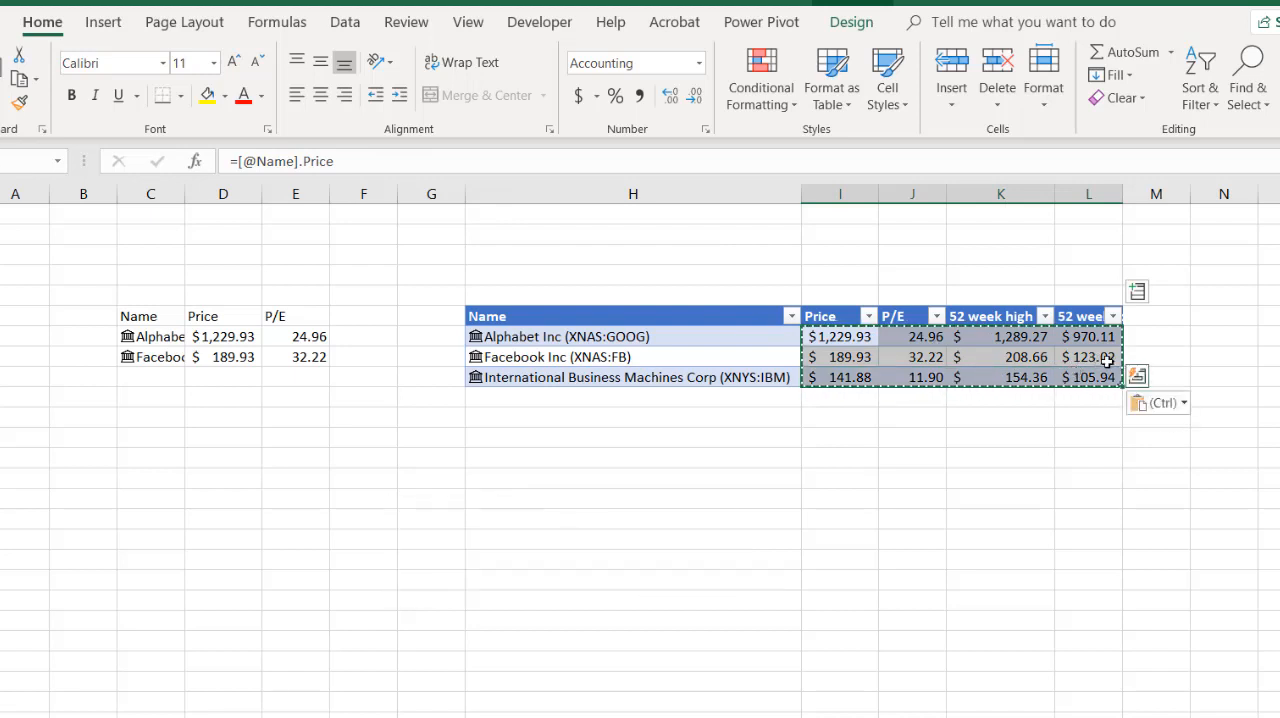
key(ctrl+v)
click(1183, 403)
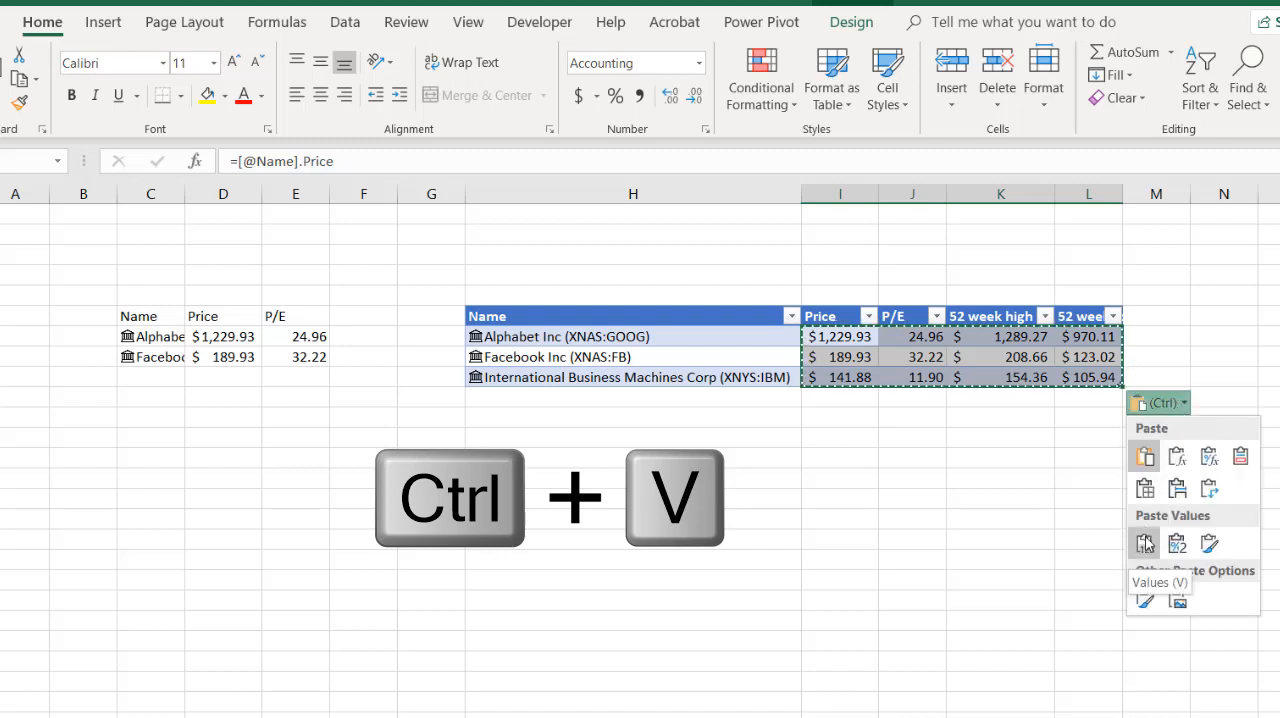
click(1145, 543)
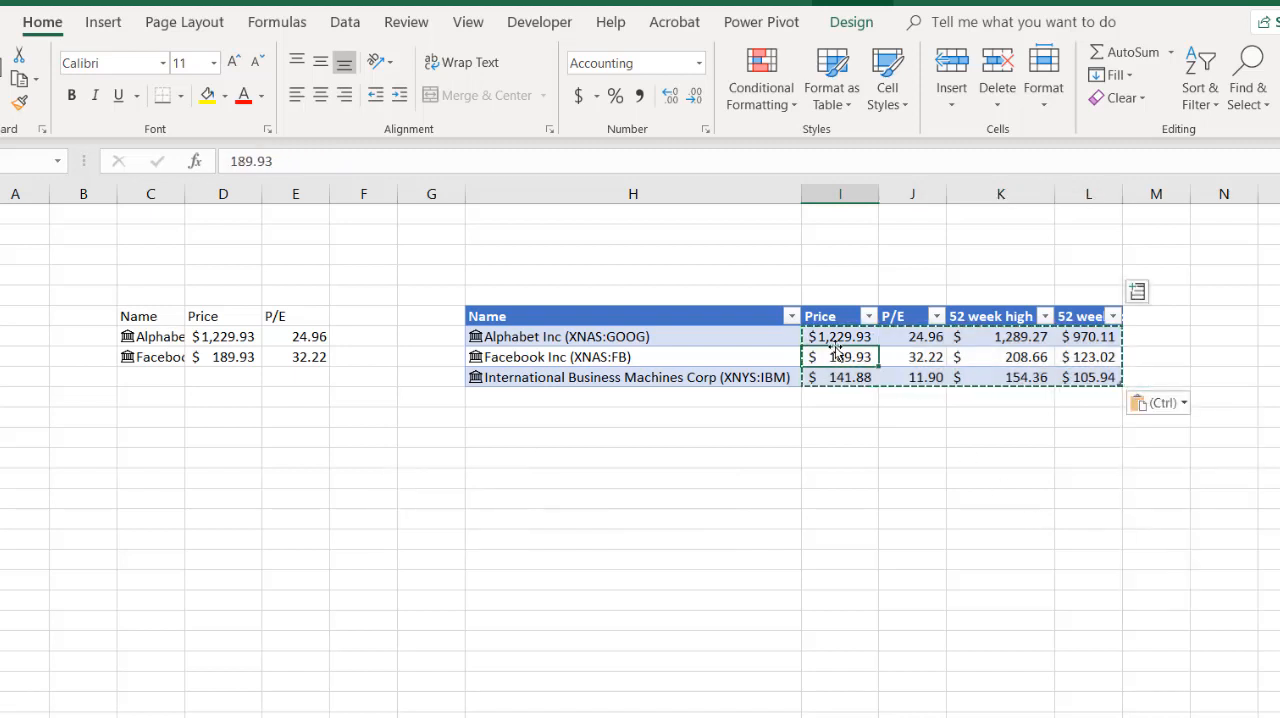
click(942, 352)
click(982, 357)
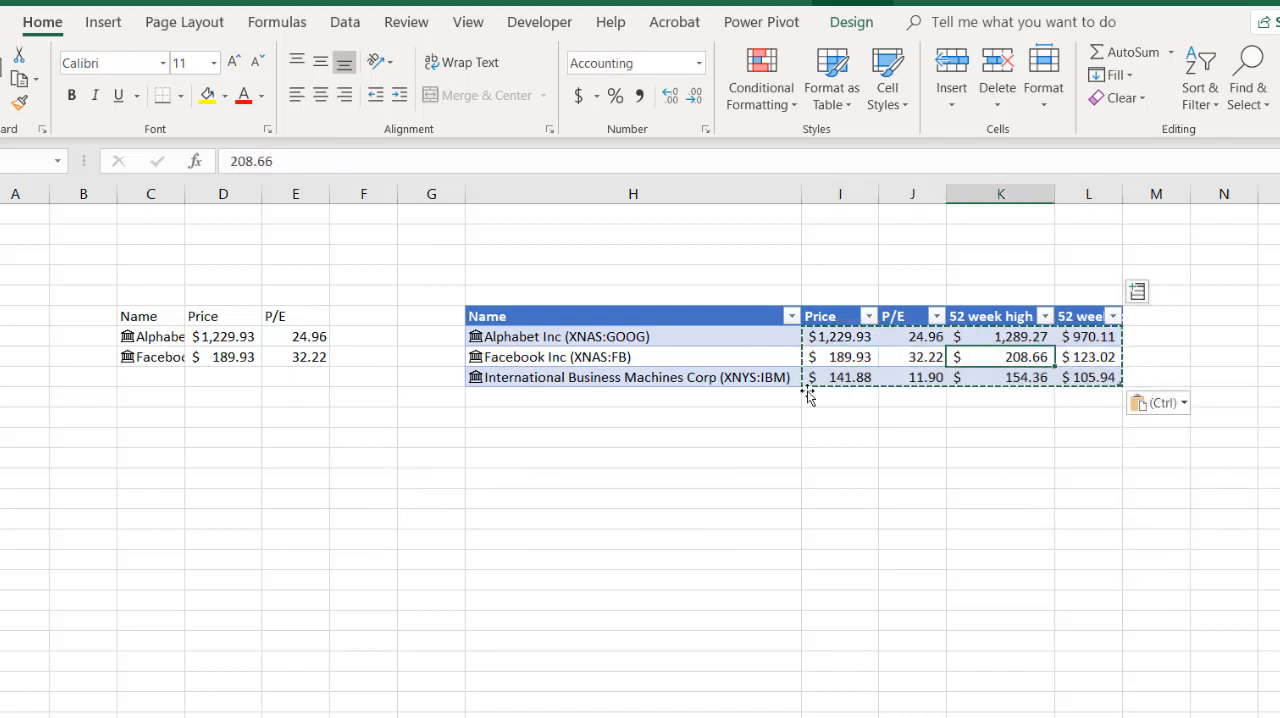
- Undo the values-only paste over the table's stock figures and check the P/E formula for Facebook
key(ctrl+z)
click(929, 449)
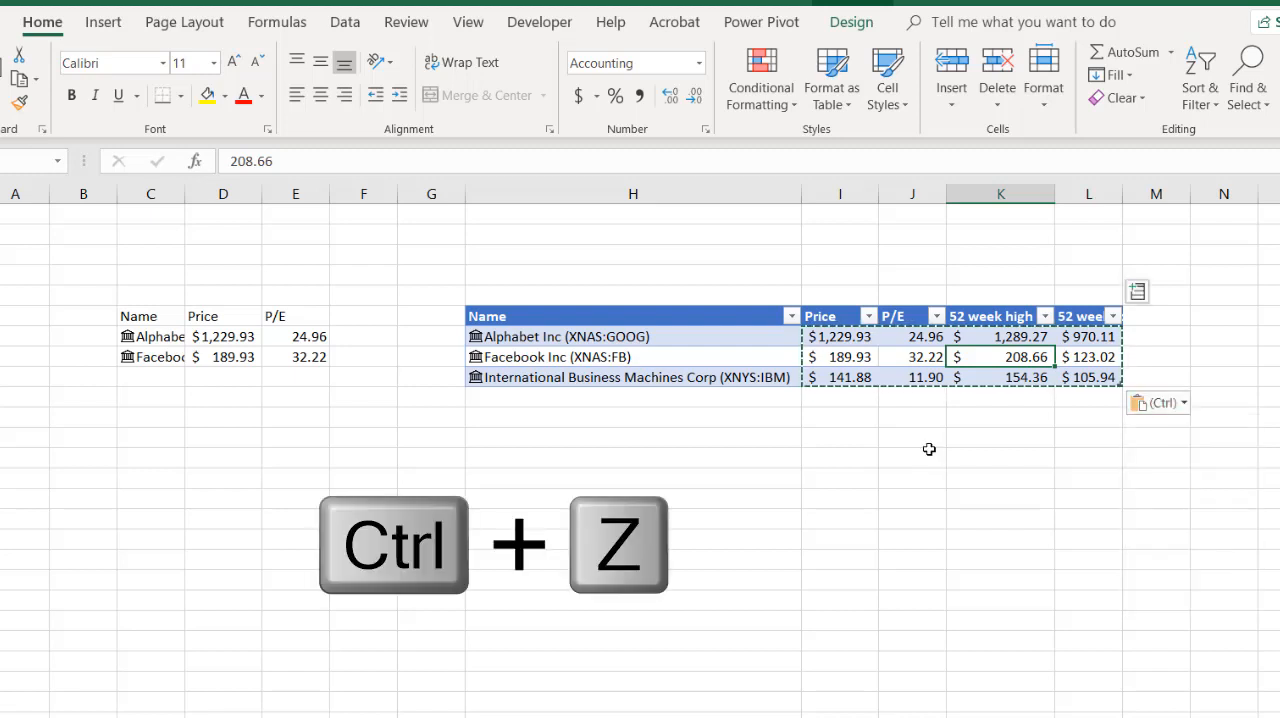
key(ctrl+z)
click(882, 362)
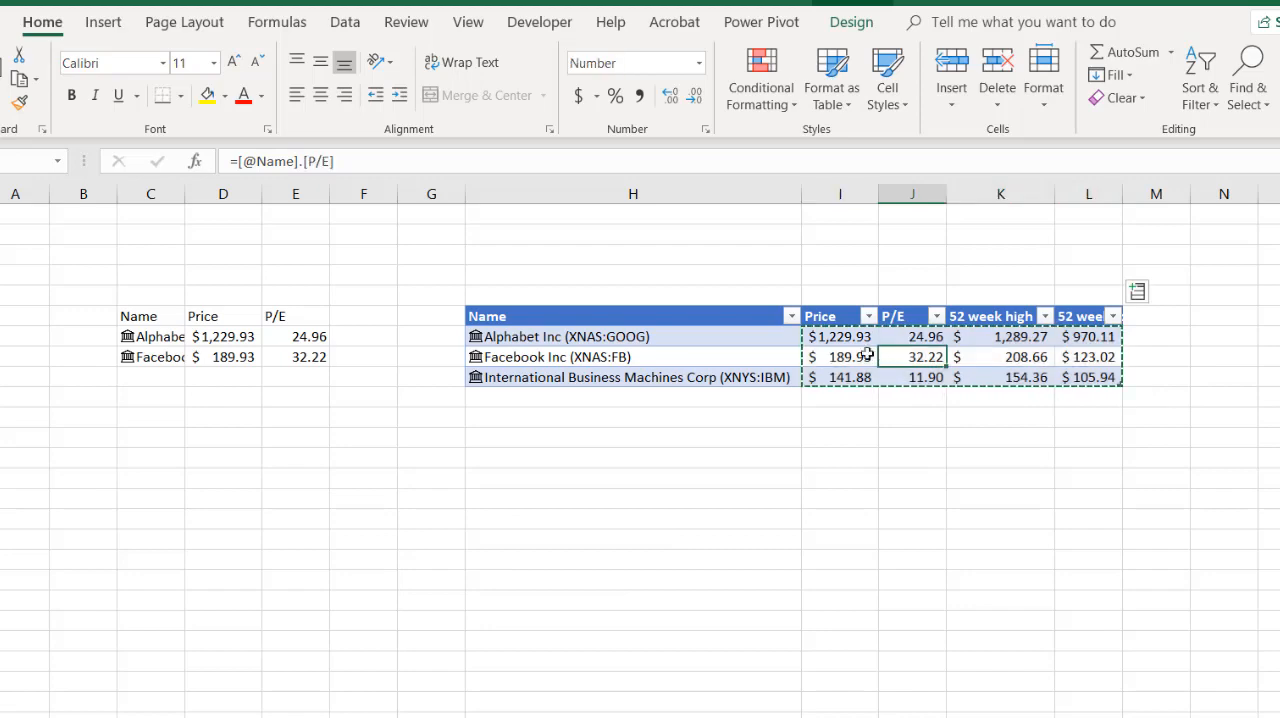
- Replace the formulas in I7:L9 with static values by copying the range and pasting values in place
drag(837, 337, 1071, 372)
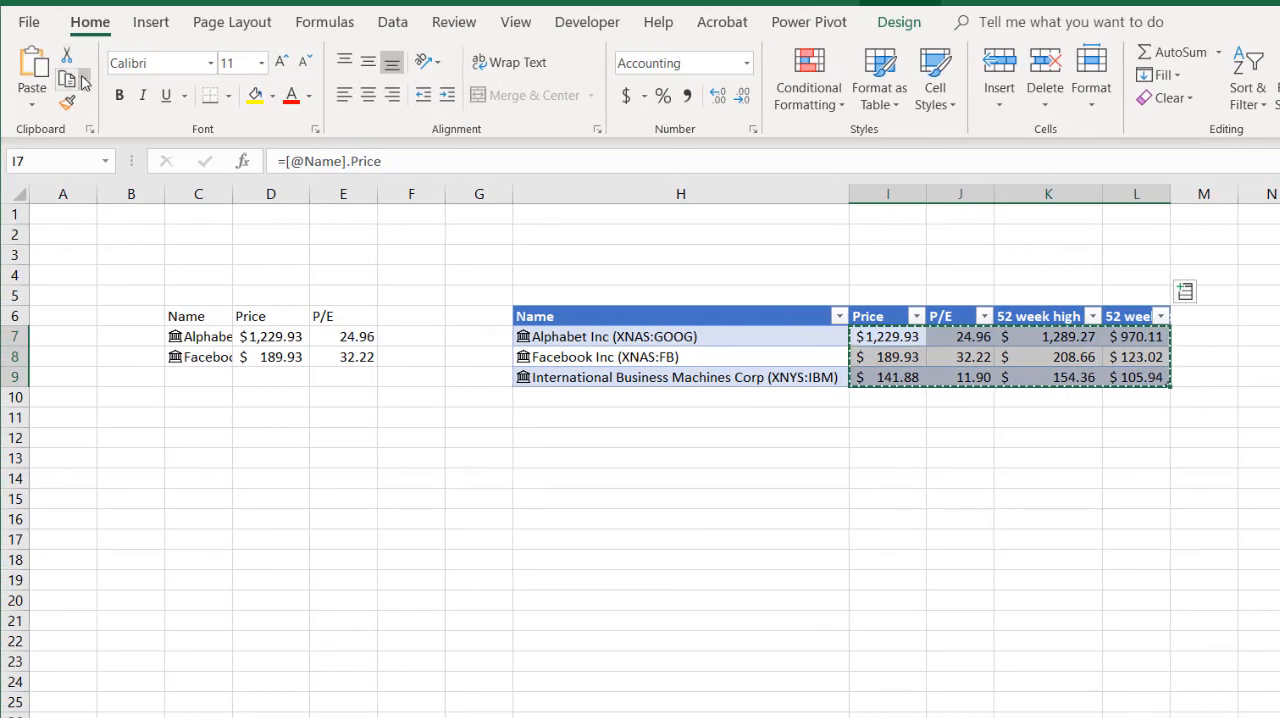
click(73, 79)
click(100, 106)
click(32, 100)
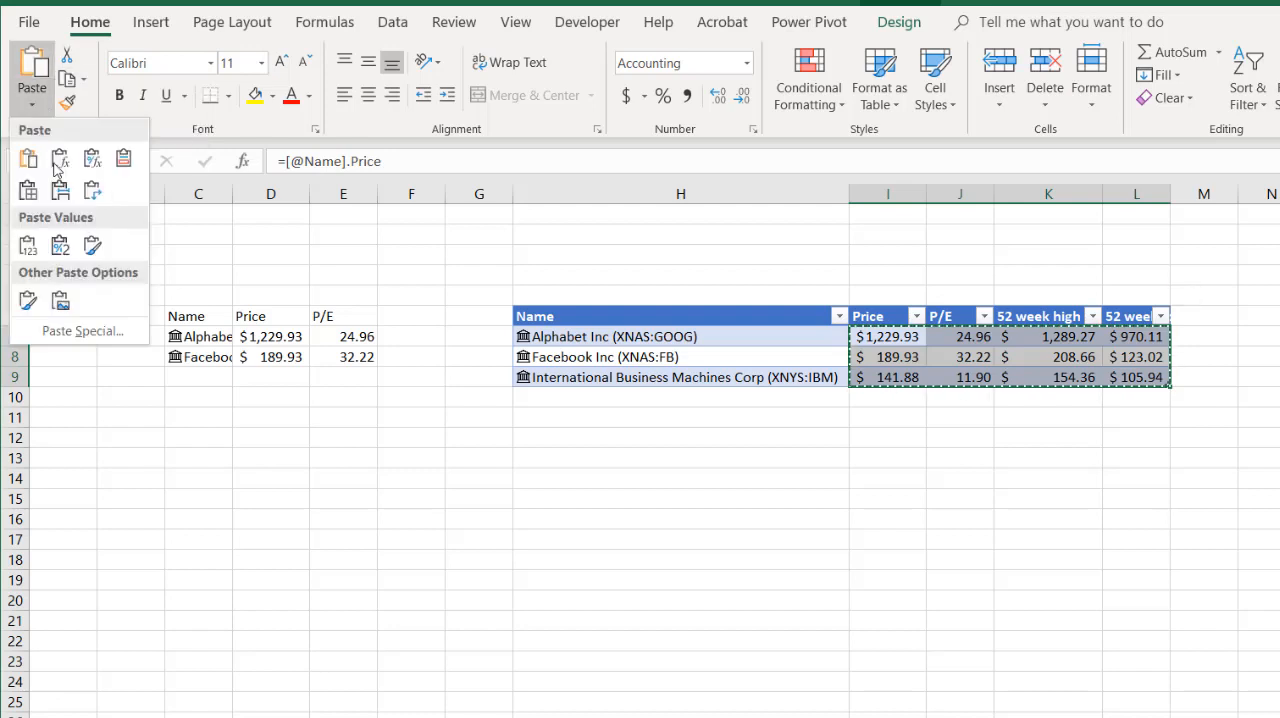
click(30, 245)
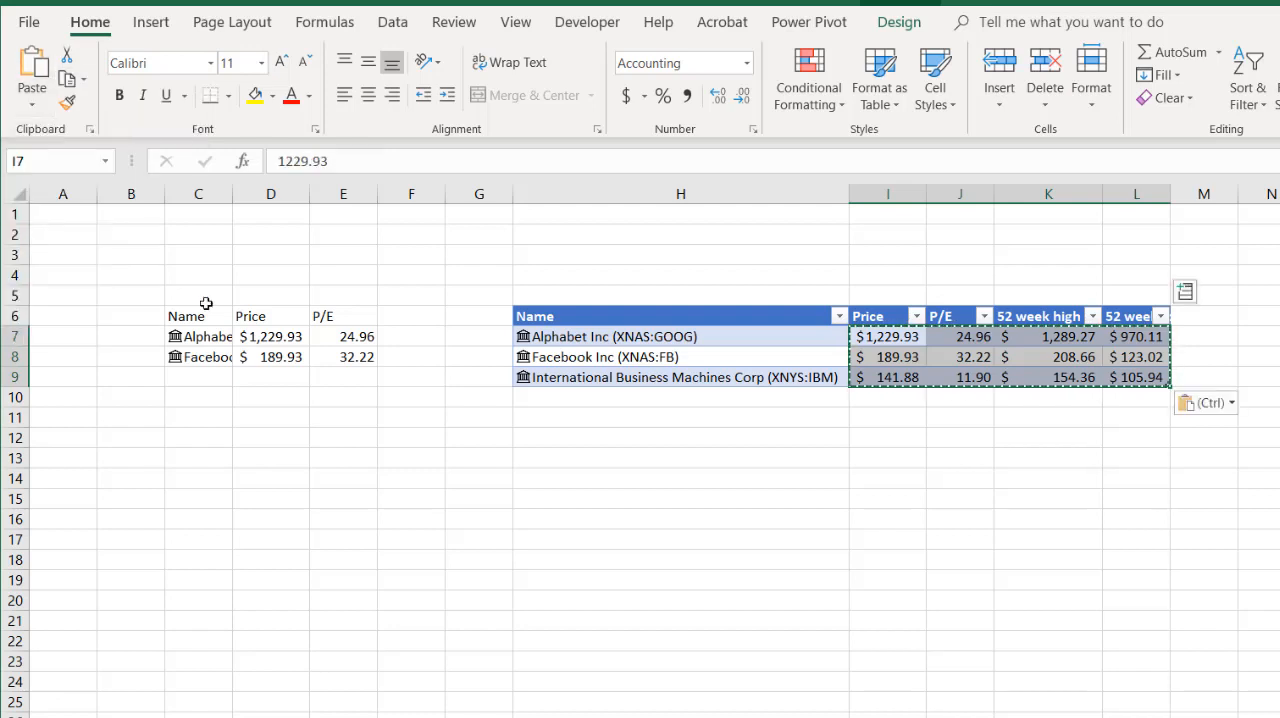
click(1017, 480)
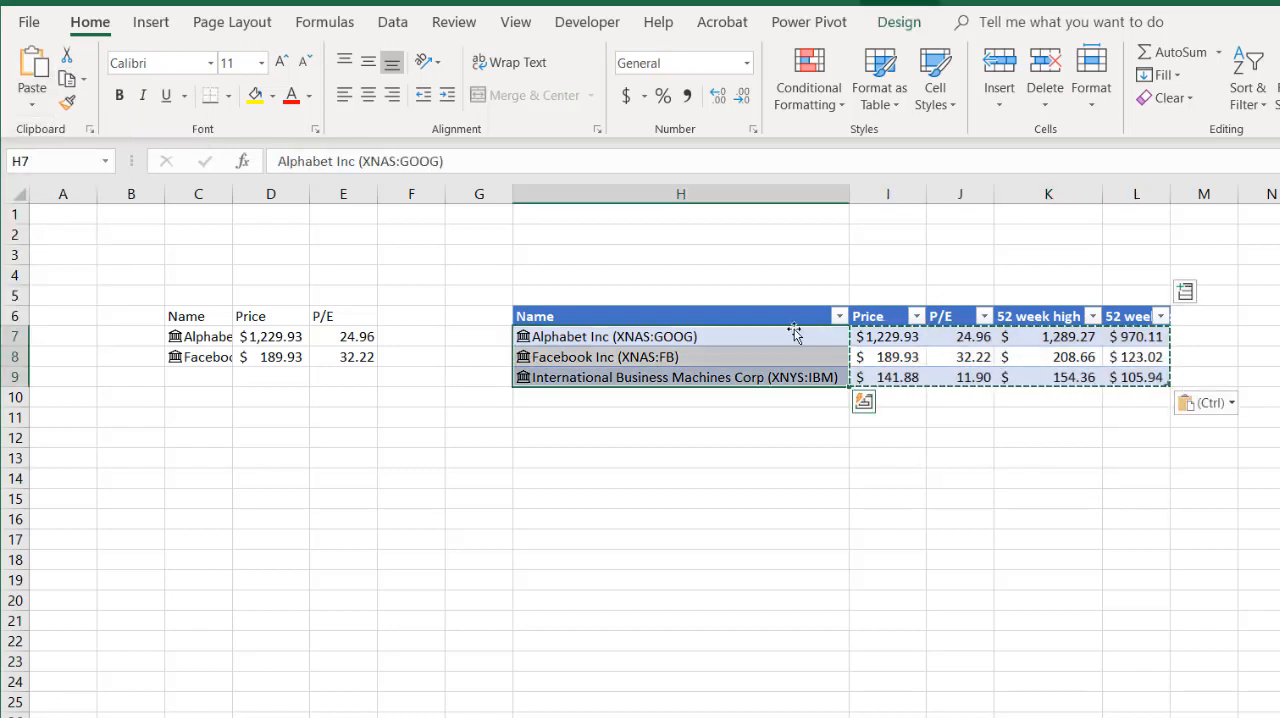
- Try to turn the stock names in H7:H9 into plain text by copying them and pasting values in place
click(772, 345)
drag(766, 336, 749, 376)
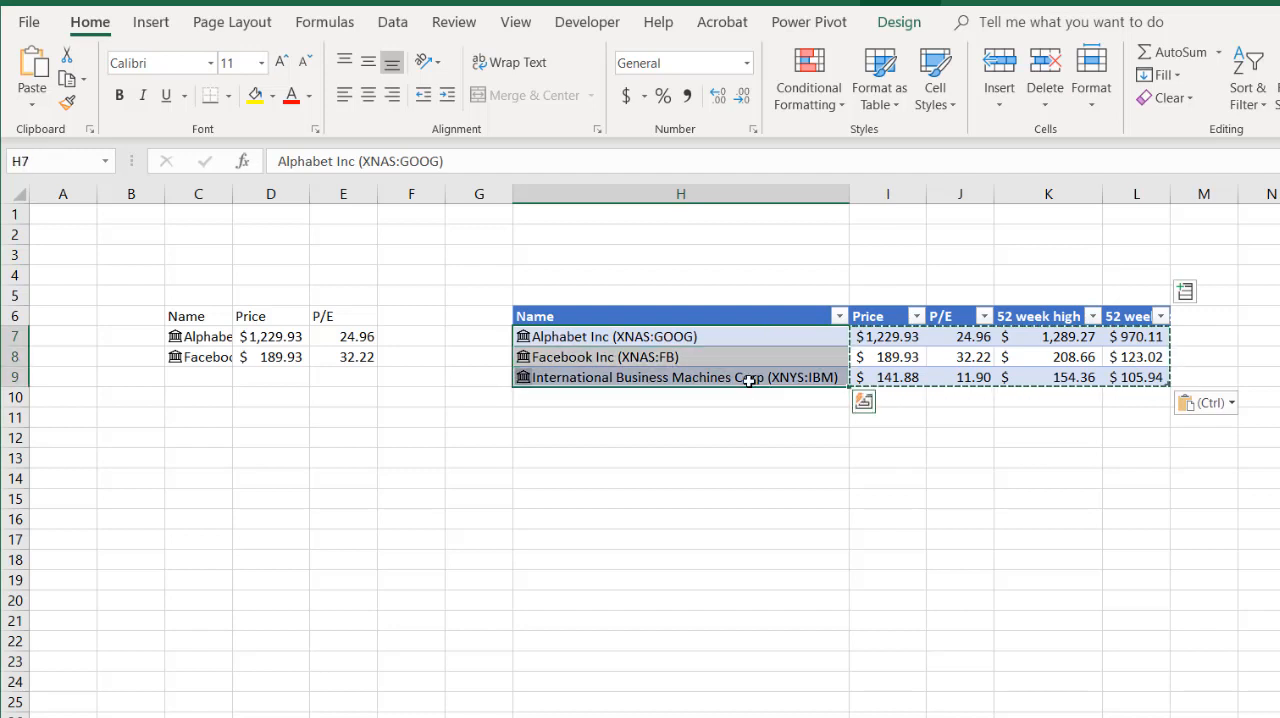
key(ctrl+c)
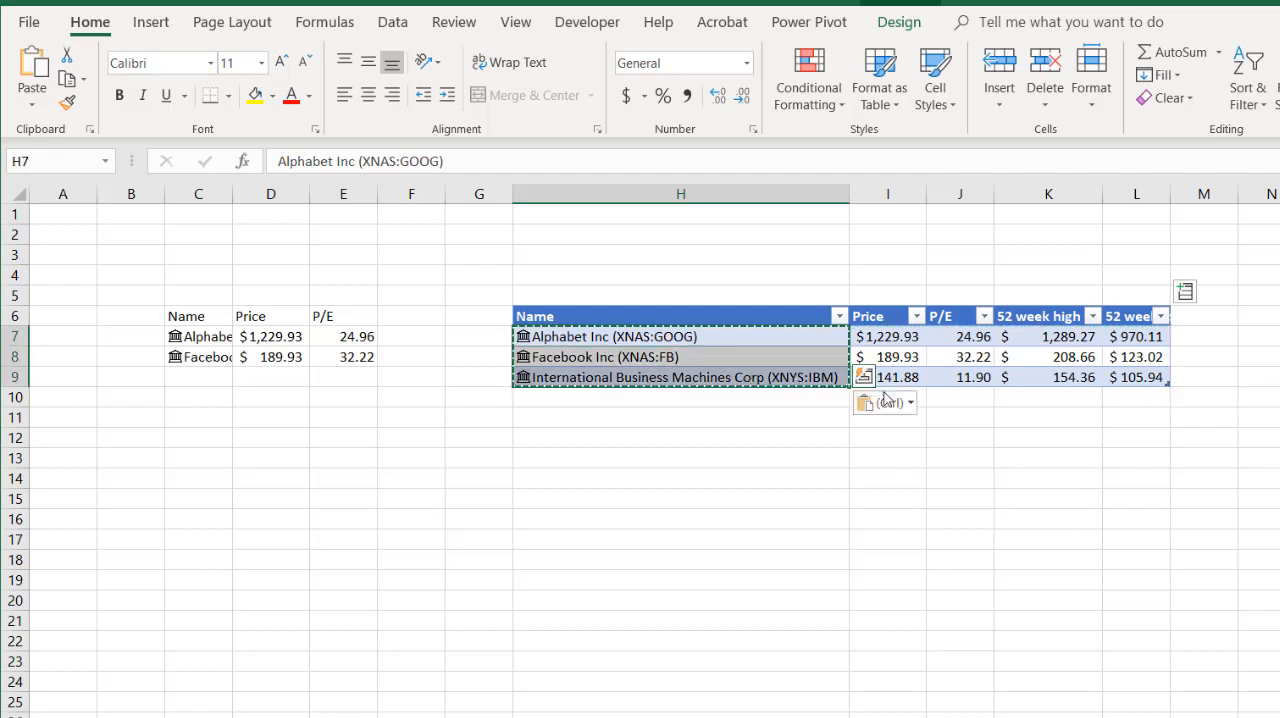
click(886, 398)
click(871, 541)
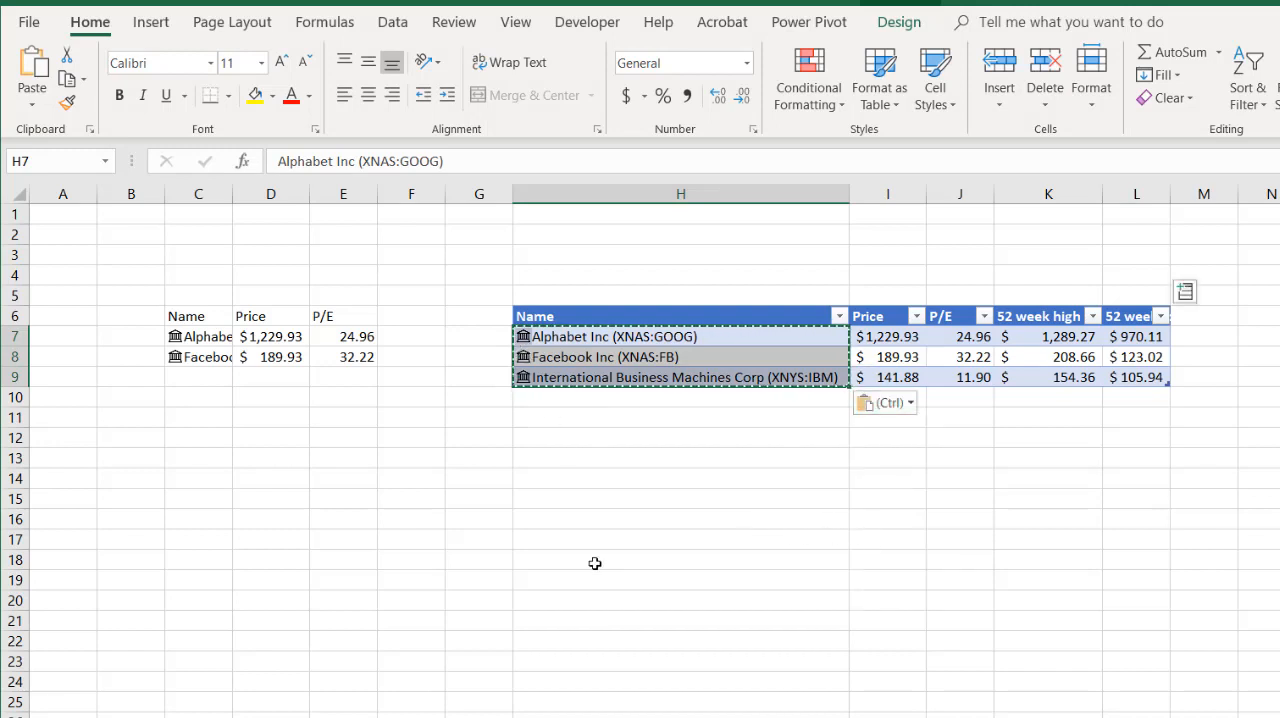
- Convert the stock names in H7:H9 from the Stocks data type to plain text
right_click(738, 339)
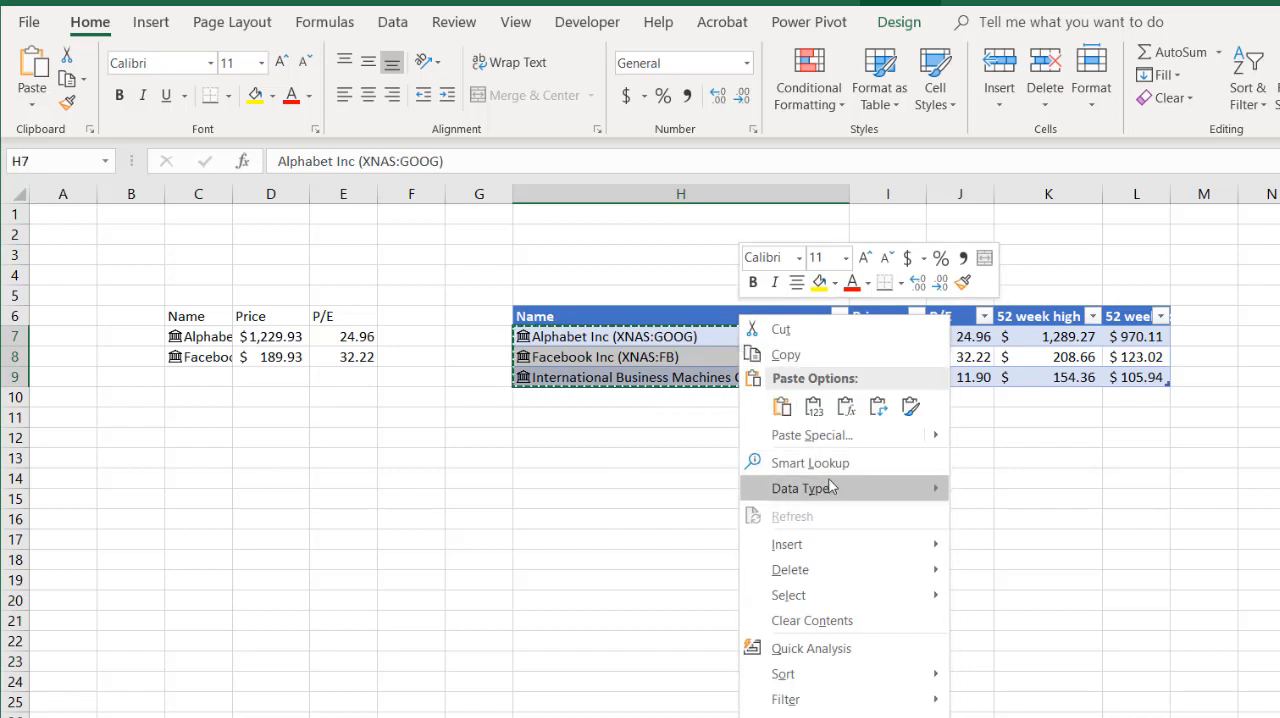
mouse_move(832, 487)
click(1020, 490)
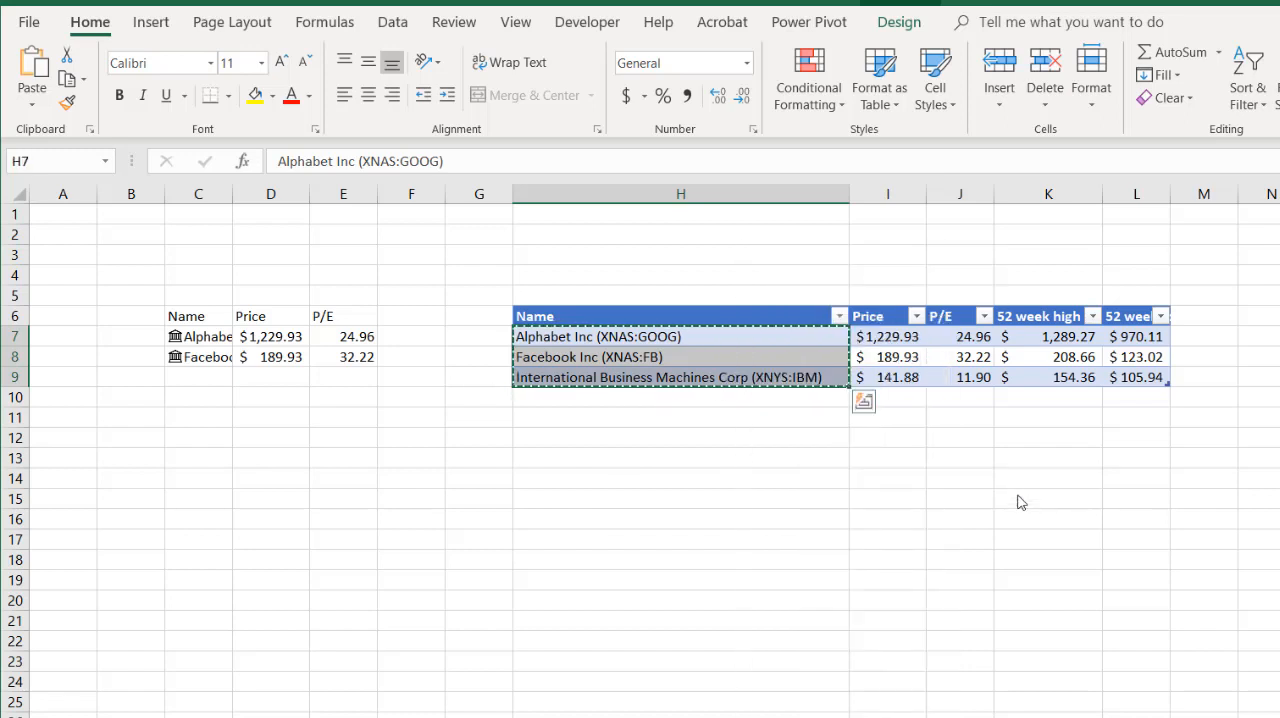
click(780, 474)
click(746, 339)
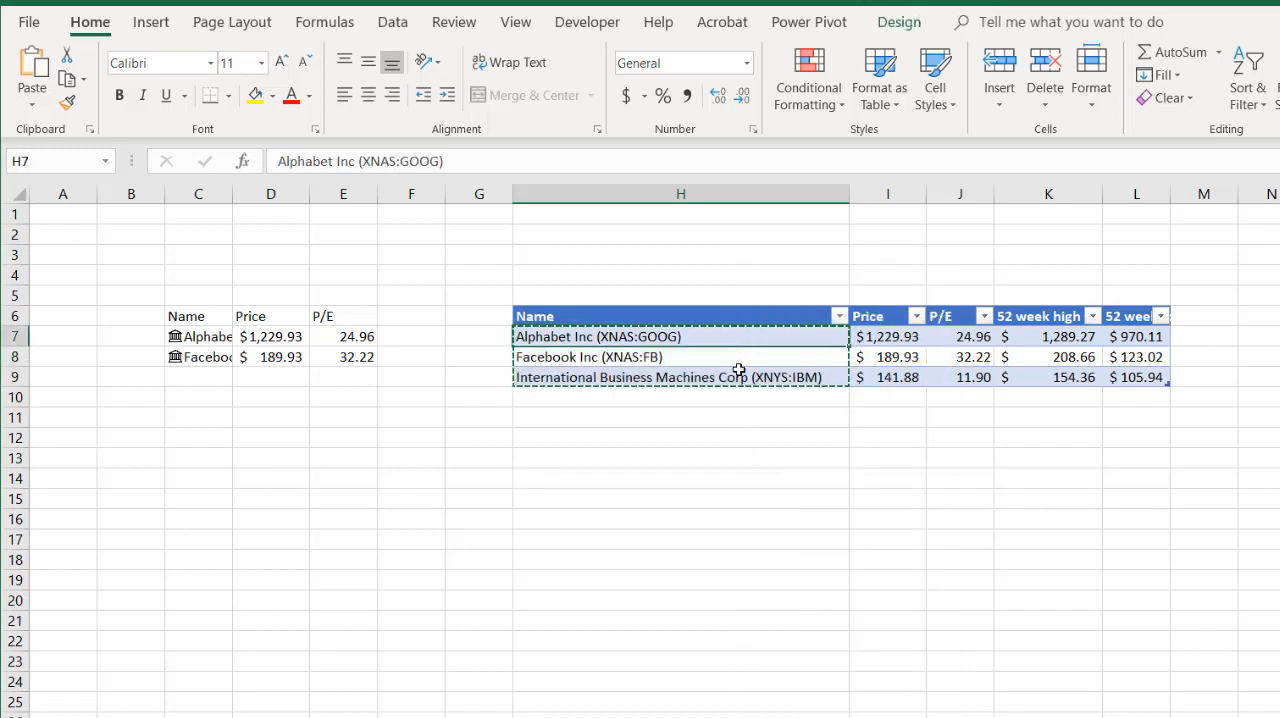
drag(737, 328, 1093, 366)
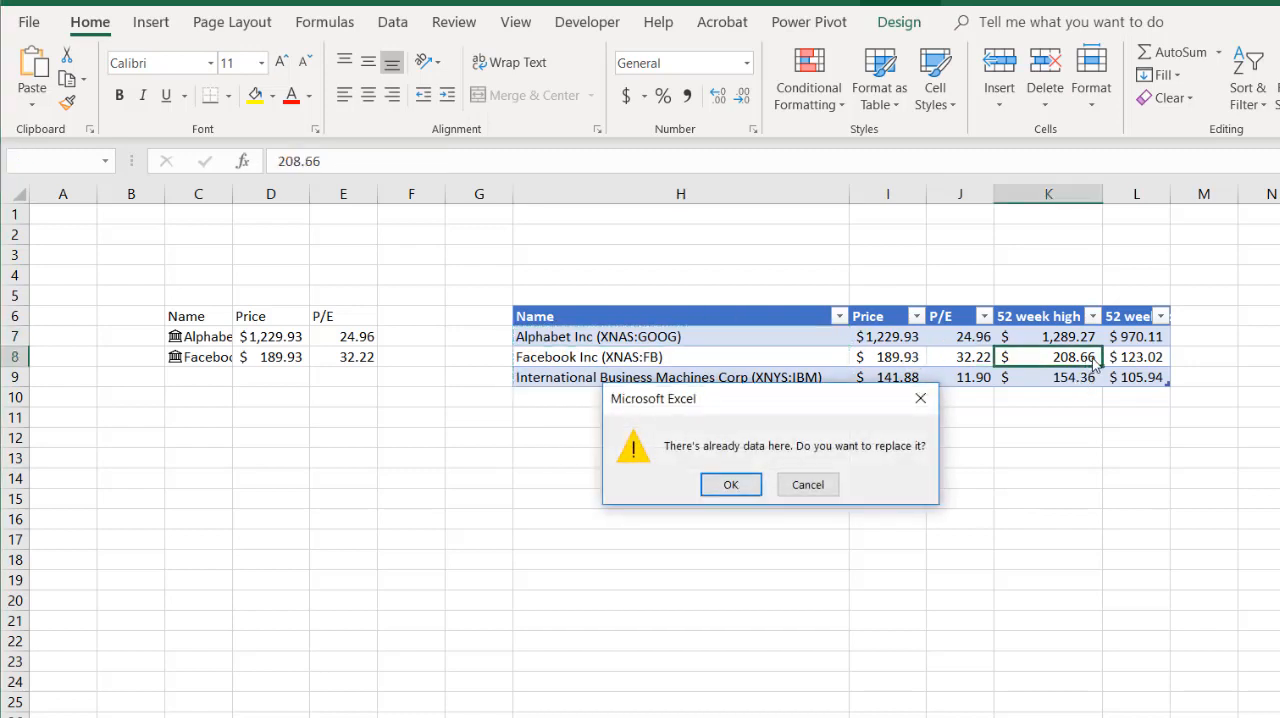
click(807, 485)
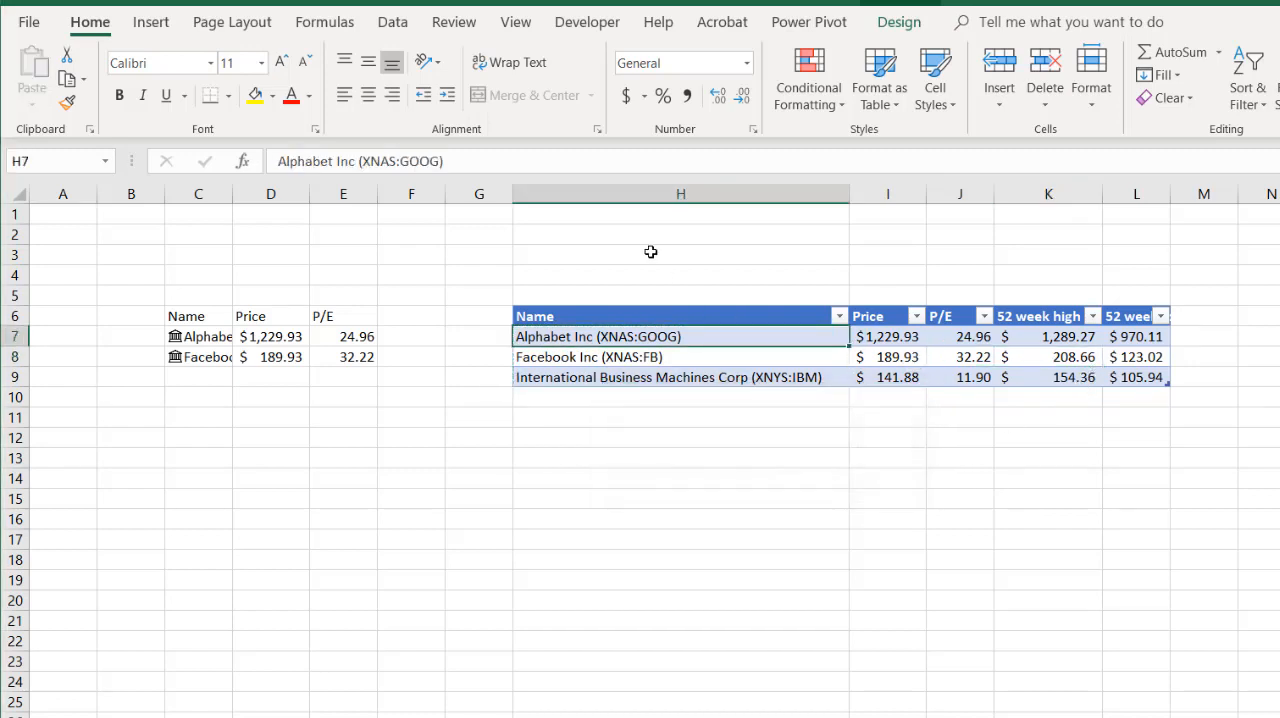
- Examine the stock names in H7:H9 and the figures across the table to check that the cells hold plain text and static values
drag(651, 306, 920, 334)
click(774, 349)
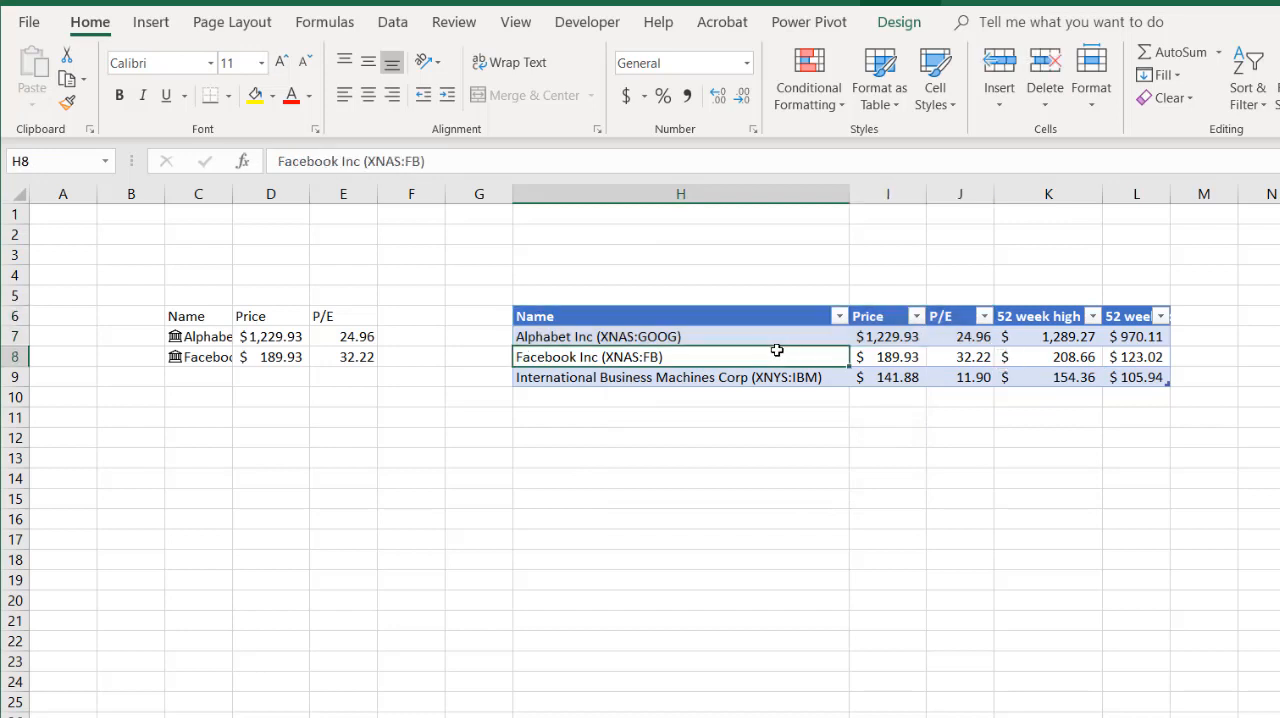
click(793, 376)
click(869, 358)
click(934, 358)
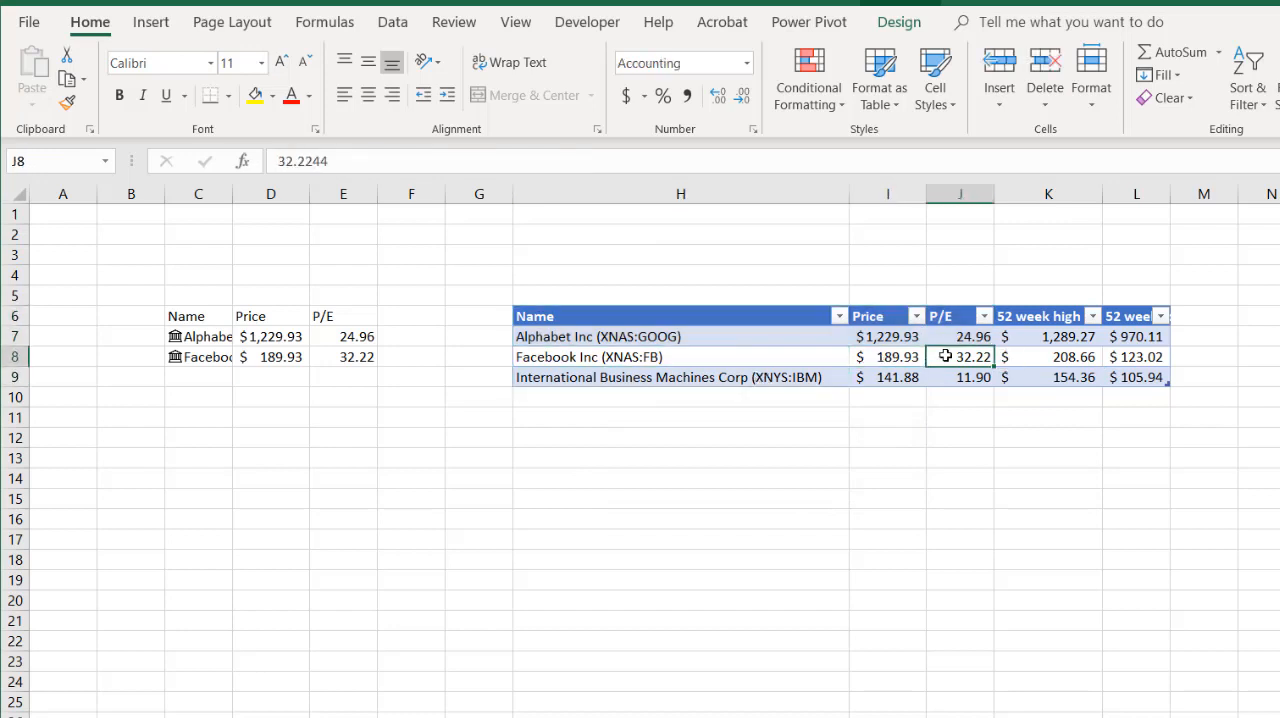
click(1041, 352)
click(795, 343)
click(740, 358)
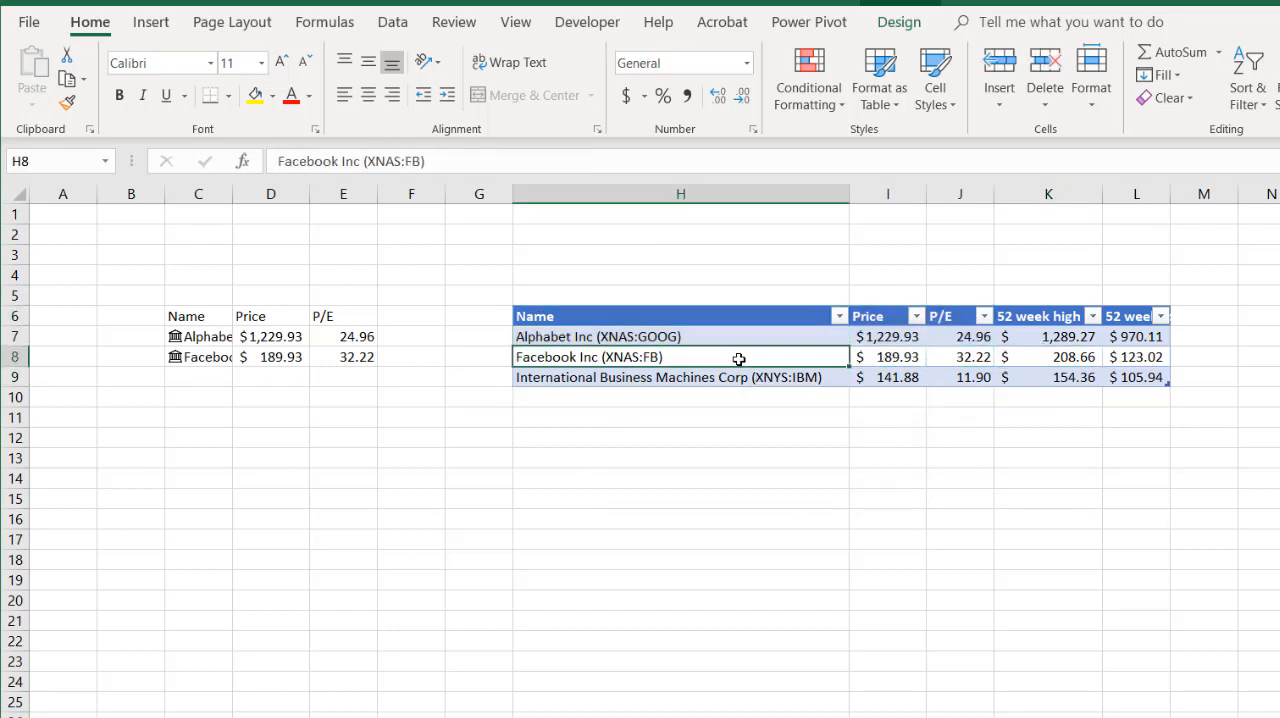
drag(700, 320, 1120, 369)
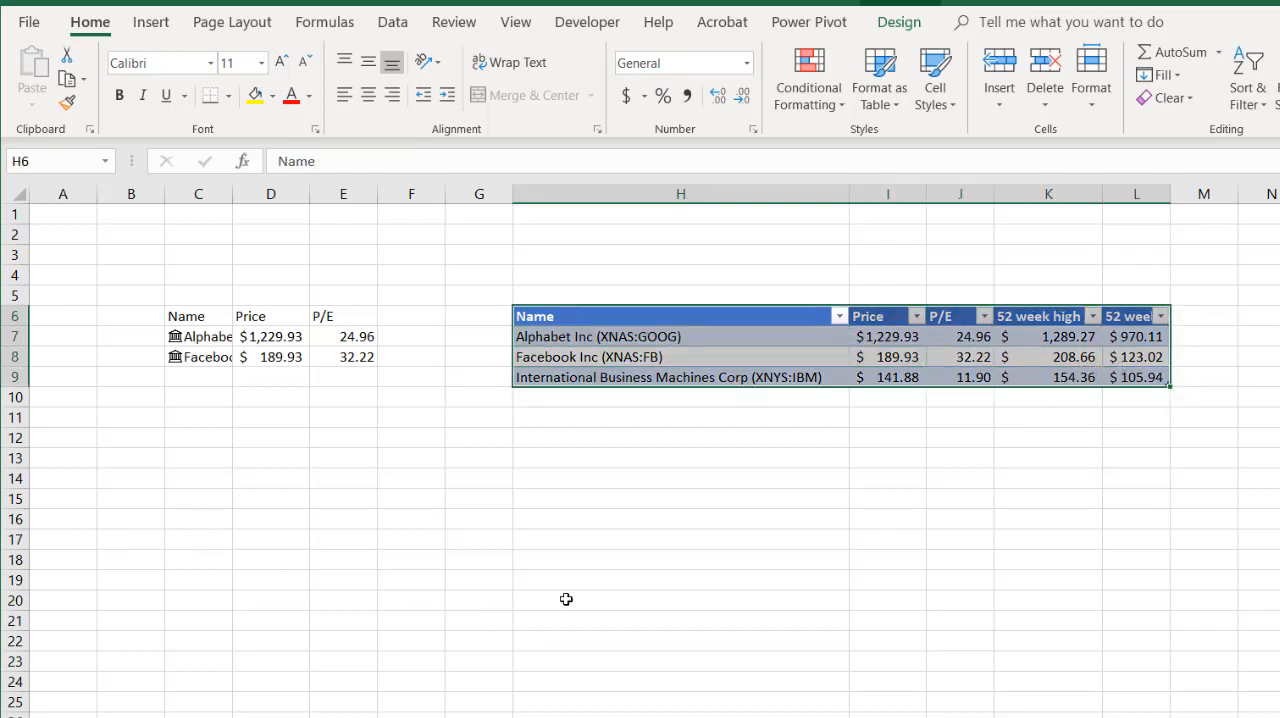
click(400, 577)
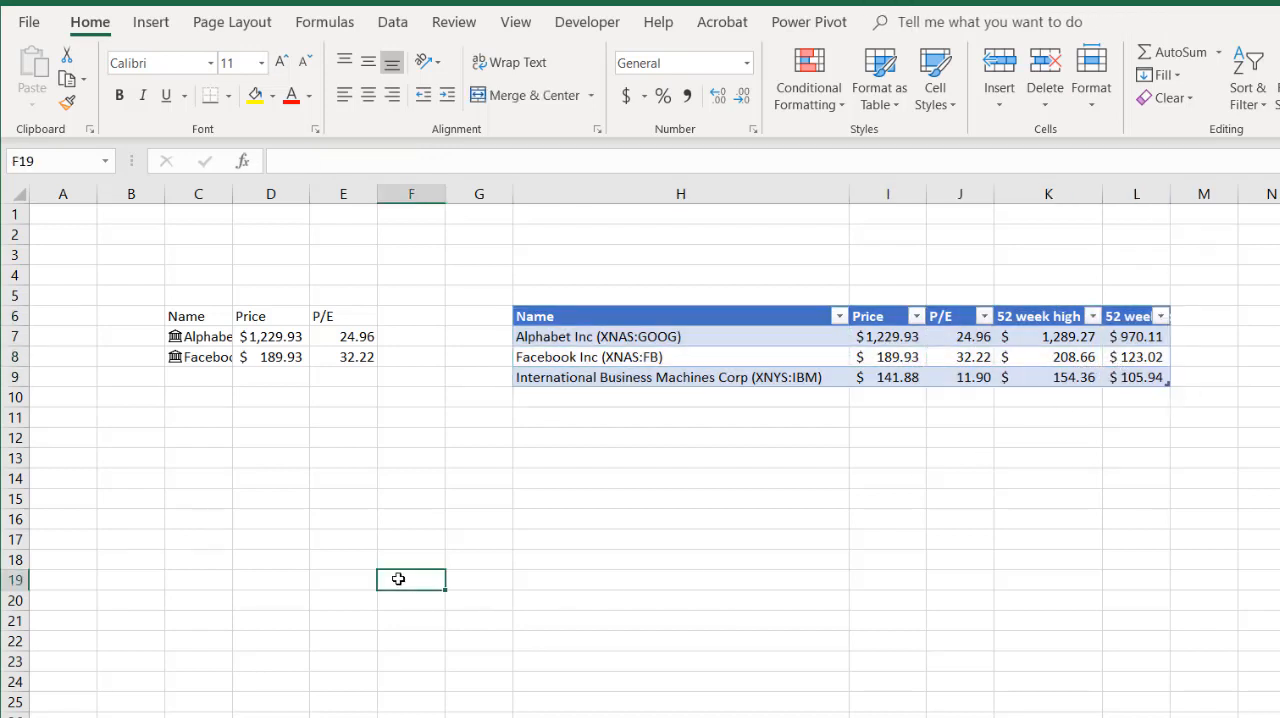
click(697, 338)
click(694, 356)
click(690, 375)
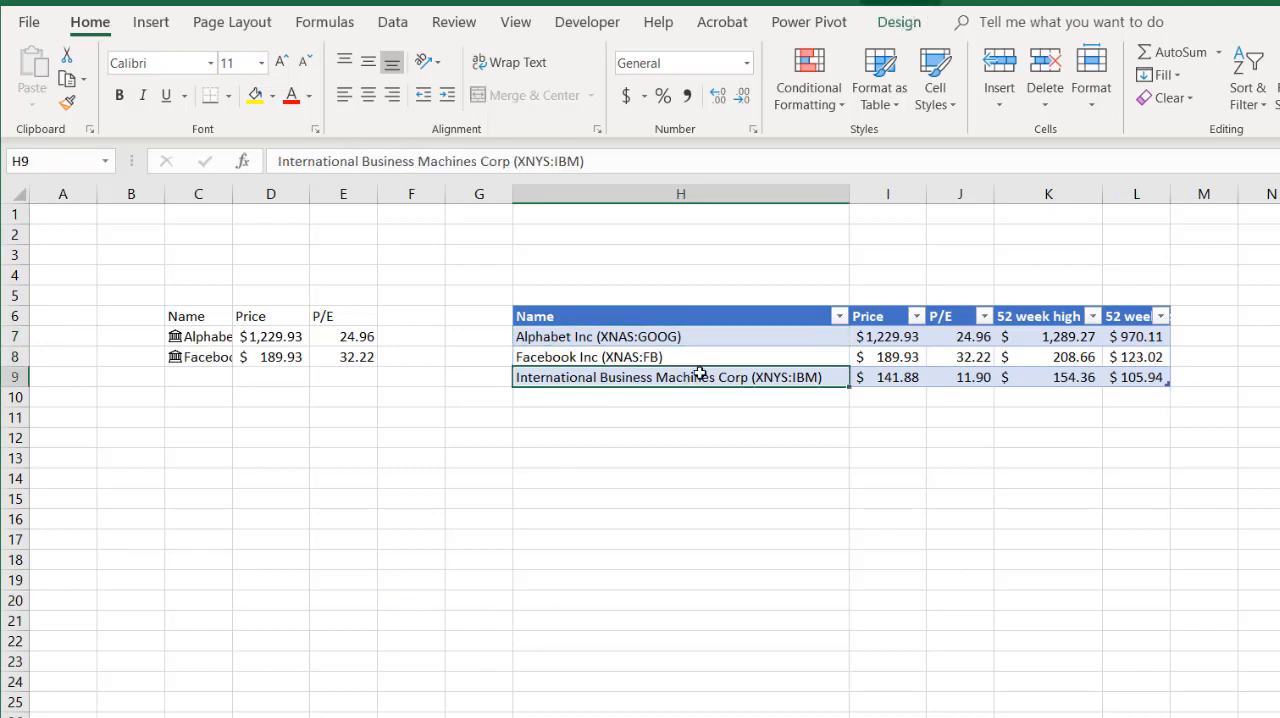